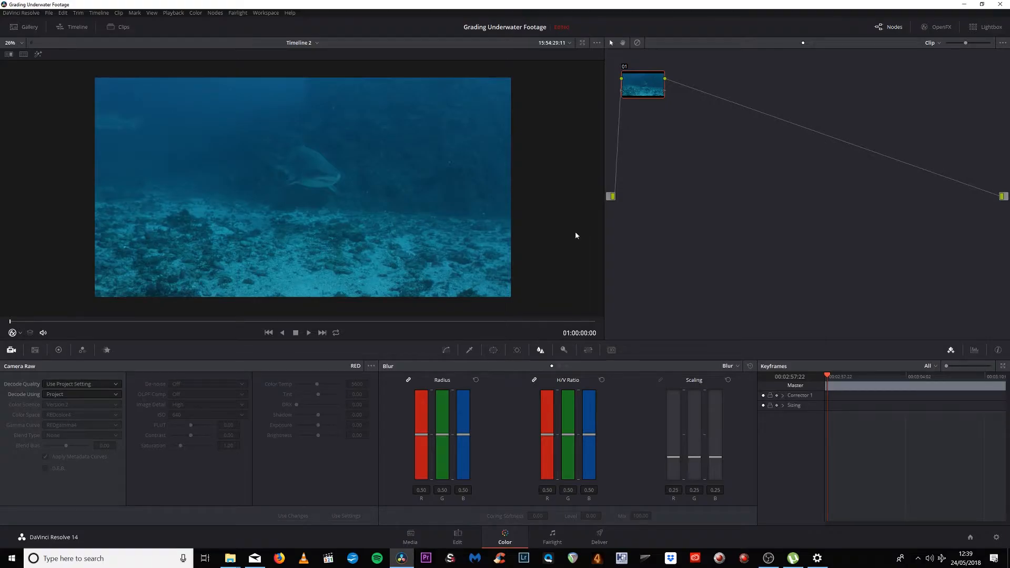
Play through the shark clip to review the ungraded footage, then go back to the frame at 01:00:04:19
{"action": "scroll", "coordinate": [419, 214], "scroll_direction": "up", "scroll_amount": 1}
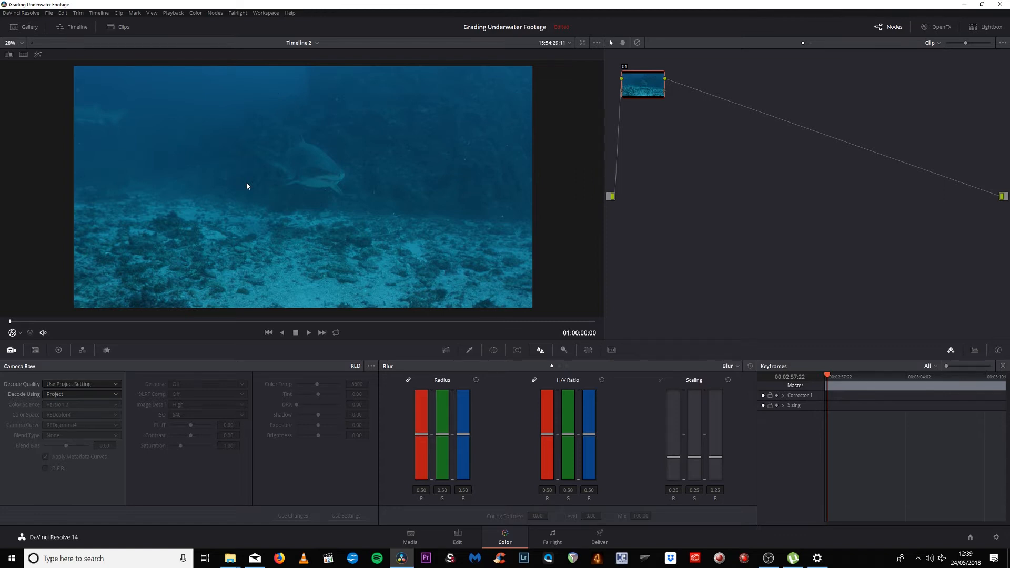
{"action": "left_click", "coordinate": [308, 333]}
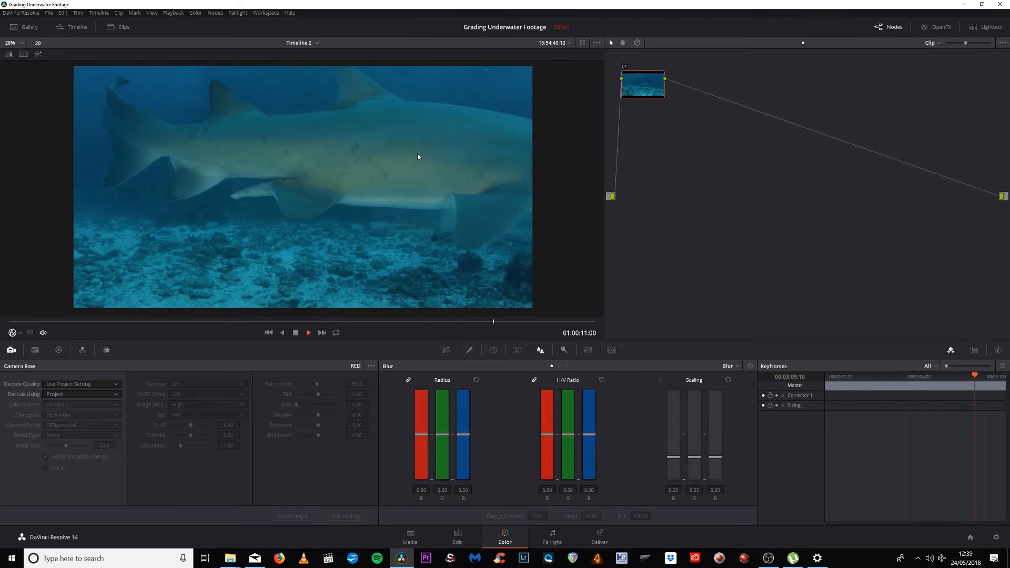
{"action": "left_click", "coordinate": [296, 334]}
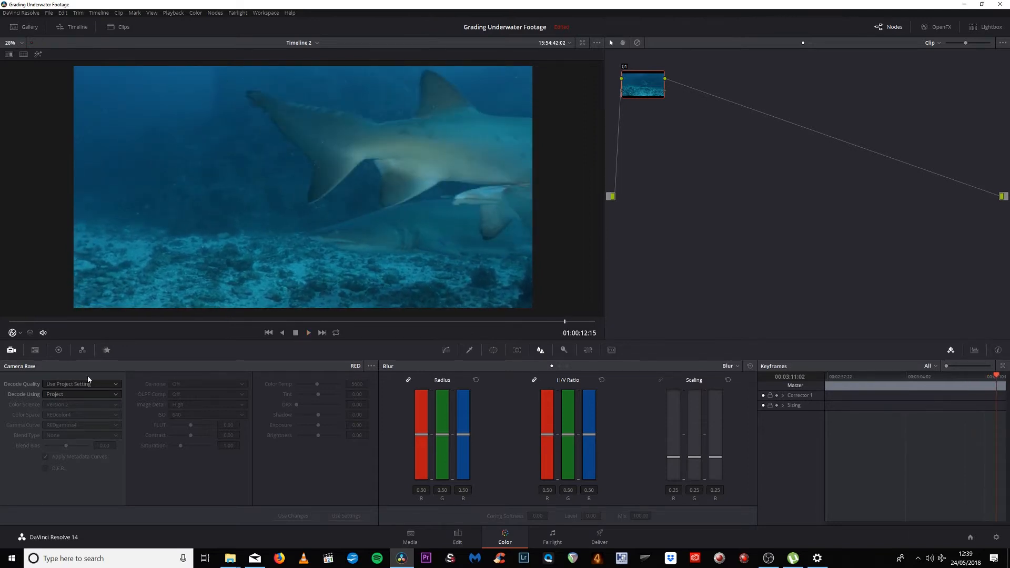
{"action": "left_click_drag", "start_coordinate": [273, 322], "coordinate": [170, 313]}
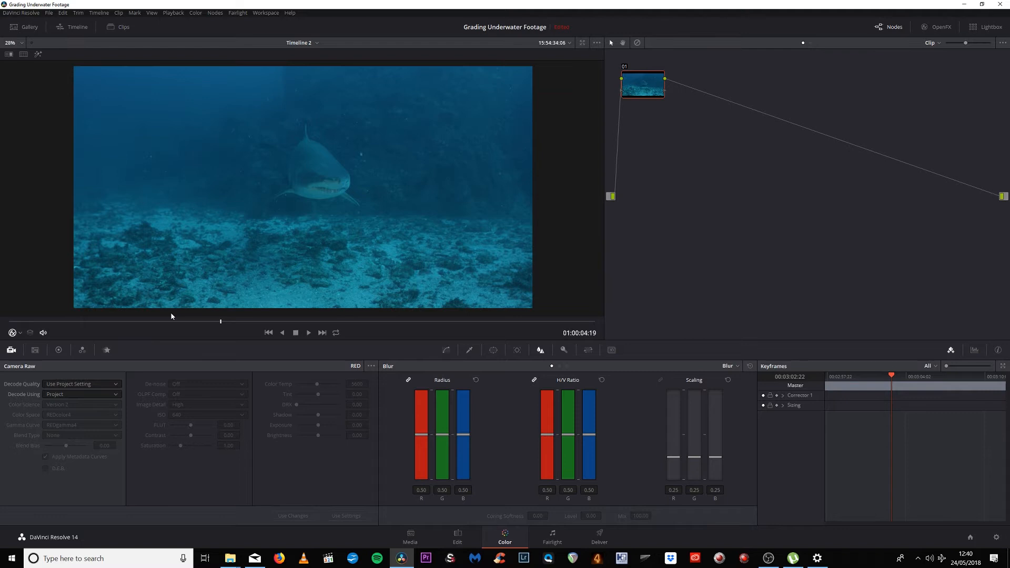
Set the camera raw decoding to Full Res. Premium quality using Clip settings, with D.E.B. enabled
{"action": "left_click", "coordinate": [90, 382]}
{"action": "left_click", "coordinate": [81, 394]}
{"action": "left_click", "coordinate": [81, 397]}
{"action": "left_click", "coordinate": [56, 428]}
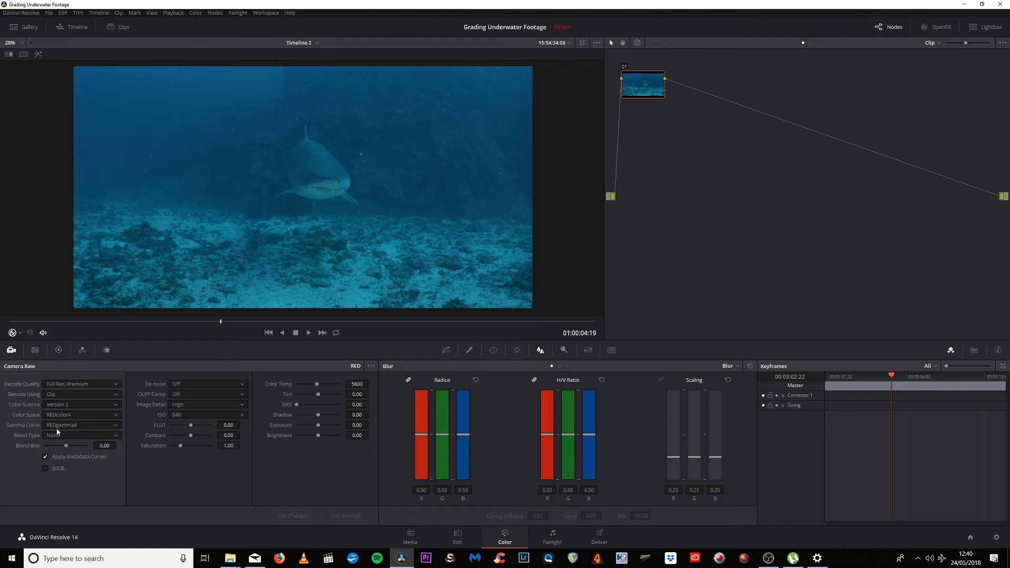
{"action": "left_click", "coordinate": [44, 469]}
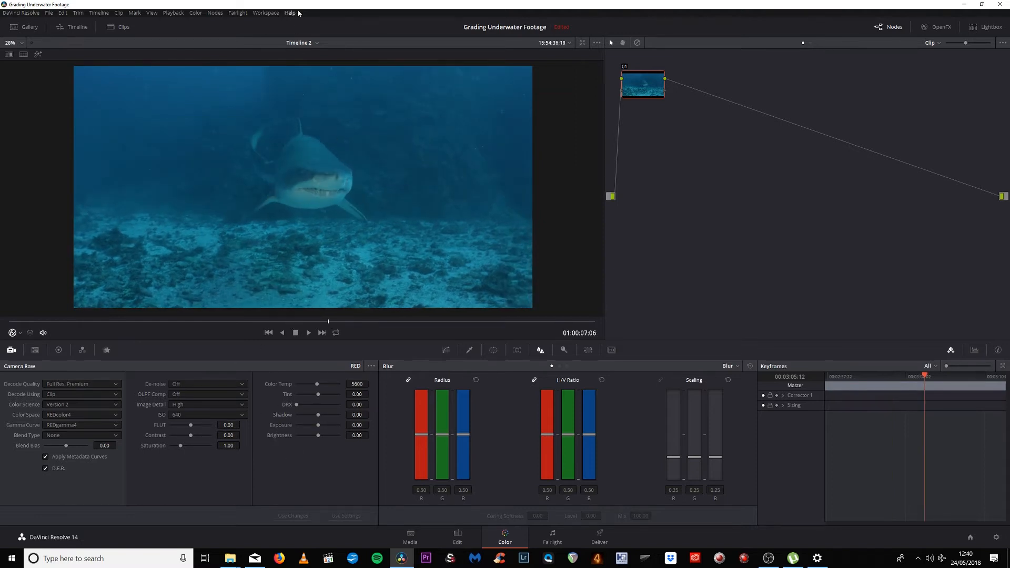
Show the video scopes for the current clip
{"action": "left_click", "coordinate": [265, 13]}
{"action": "mouse_move", "coordinate": [315, 72]}
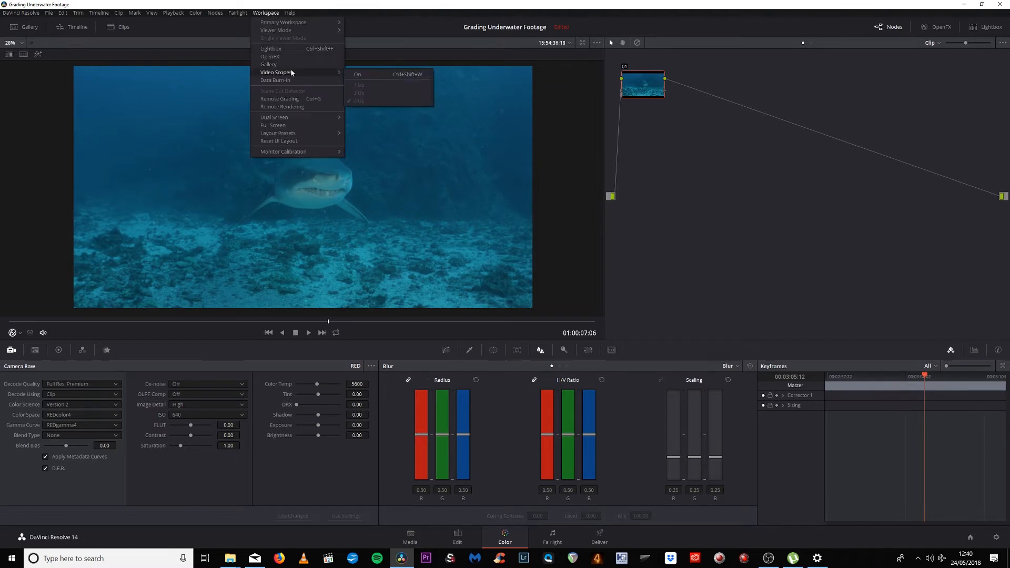
{"action": "left_click", "coordinate": [378, 75]}
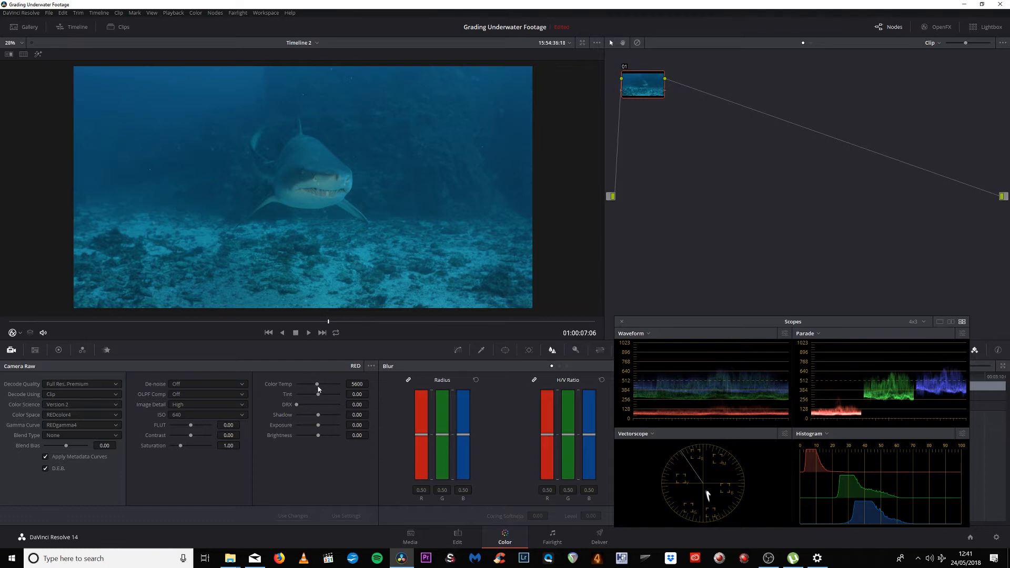
Warm the raw white balance to a colour temperature of 8415 and a tint of -34.50
{"action": "left_click_drag", "start_coordinate": [318, 388], "coordinate": [332, 384]}
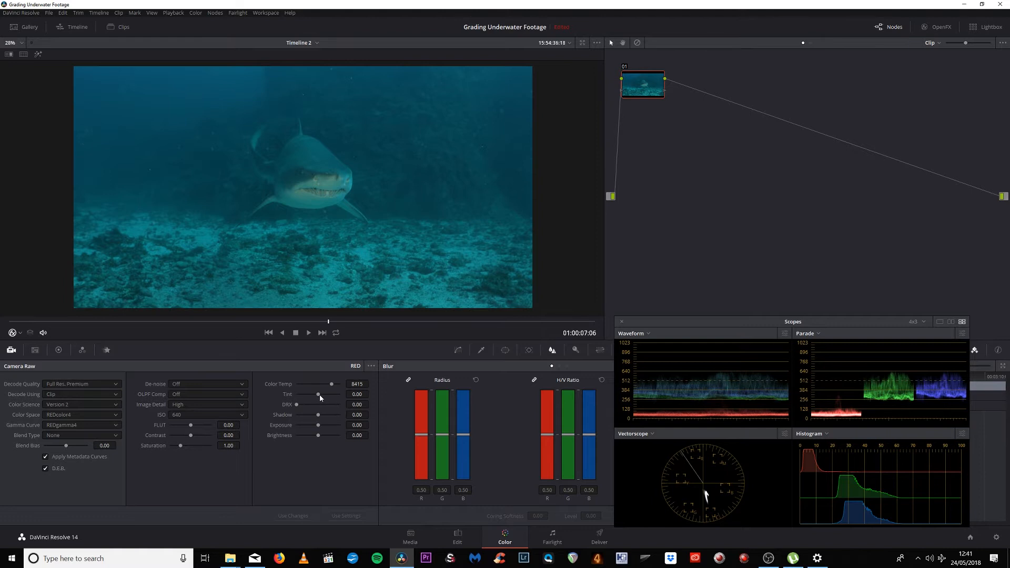
{"action": "left_click_drag", "start_coordinate": [318, 395], "coordinate": [313, 398]}
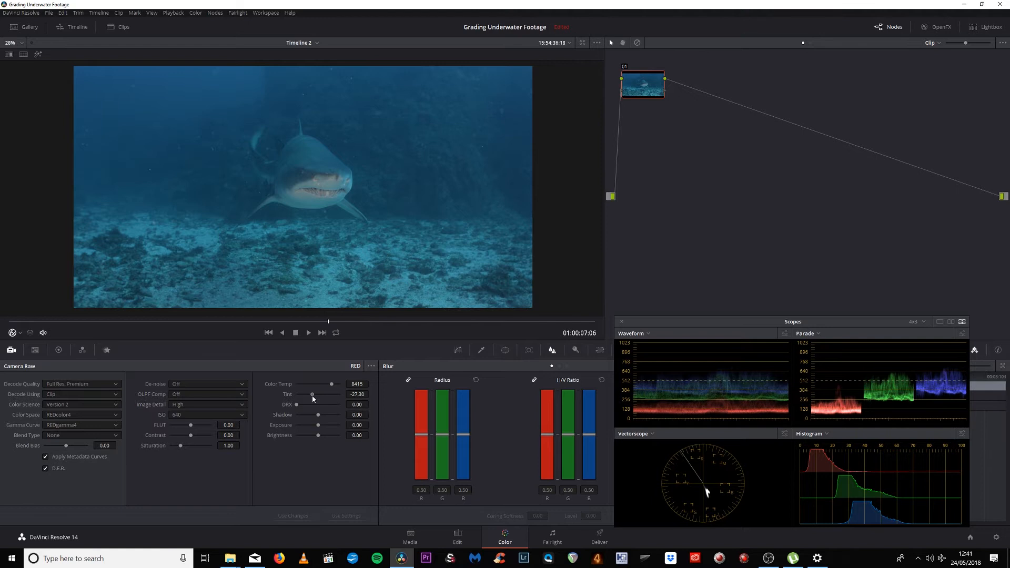
{"action": "left_click_drag", "start_coordinate": [313, 399], "coordinate": [312, 399]}
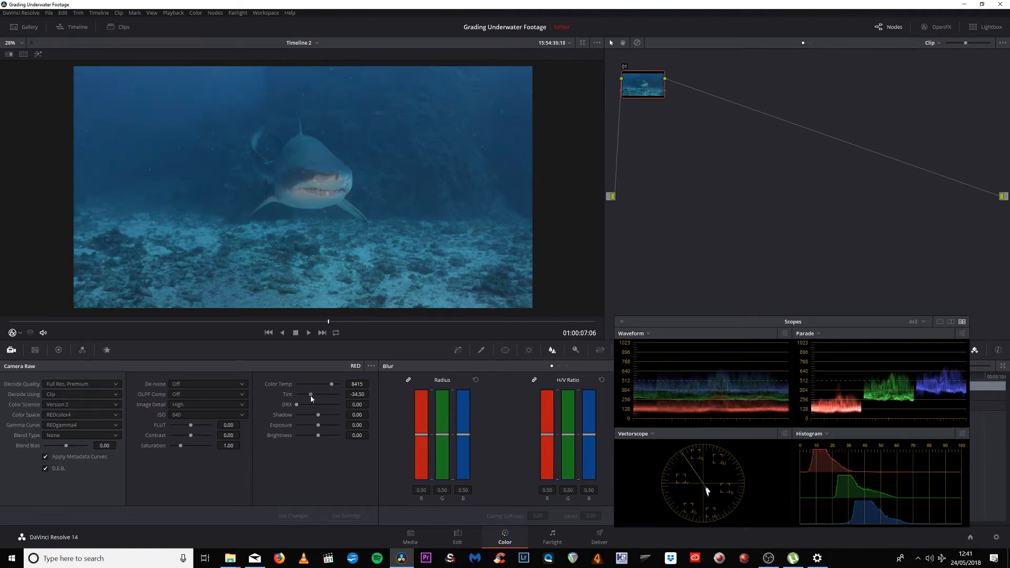
{"action": "left_click_drag", "start_coordinate": [310, 395], "coordinate": [312, 395]}
Examine the white balance on the shark's mouth up close and on several frames of its pass
{"action": "scroll", "coordinate": [341, 214], "scroll_direction": "up", "scroll_amount": 10}
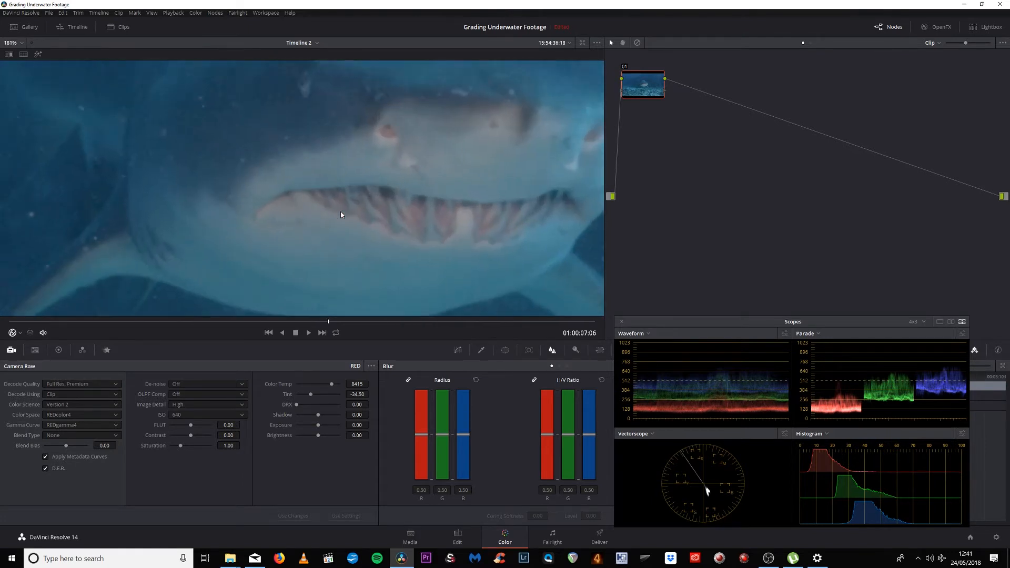
{"action": "scroll", "coordinate": [341, 214], "scroll_direction": "down", "scroll_amount": 10}
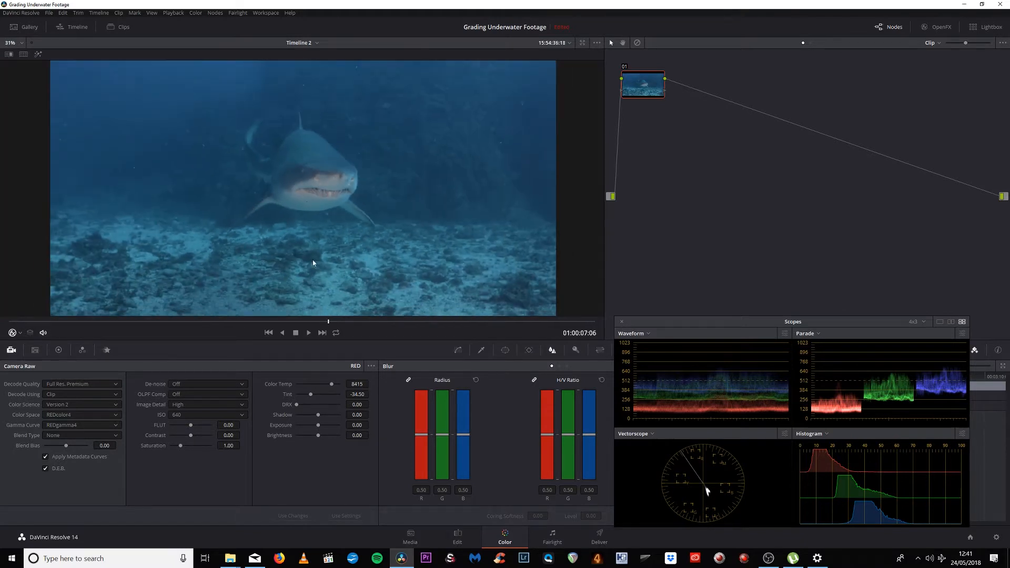
{"action": "scroll", "coordinate": [307, 201], "scroll_direction": "down", "scroll_amount": 2}
{"action": "left_click_drag", "start_coordinate": [323, 321], "coordinate": [361, 320]}
{"action": "left_click_drag", "start_coordinate": [376, 322], "coordinate": [389, 323]}
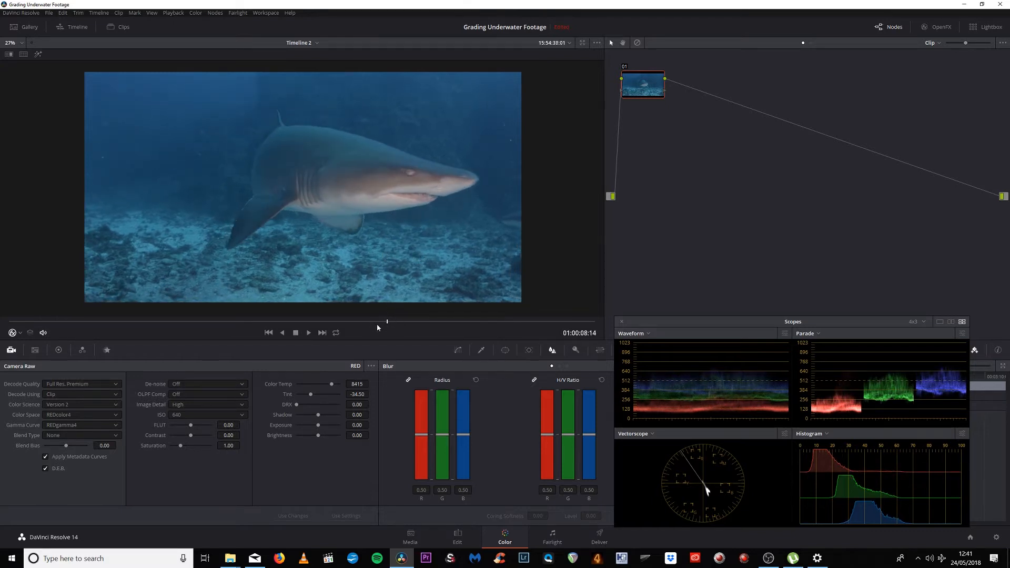
{"action": "left_click_drag", "start_coordinate": [389, 322], "coordinate": [450, 322]}
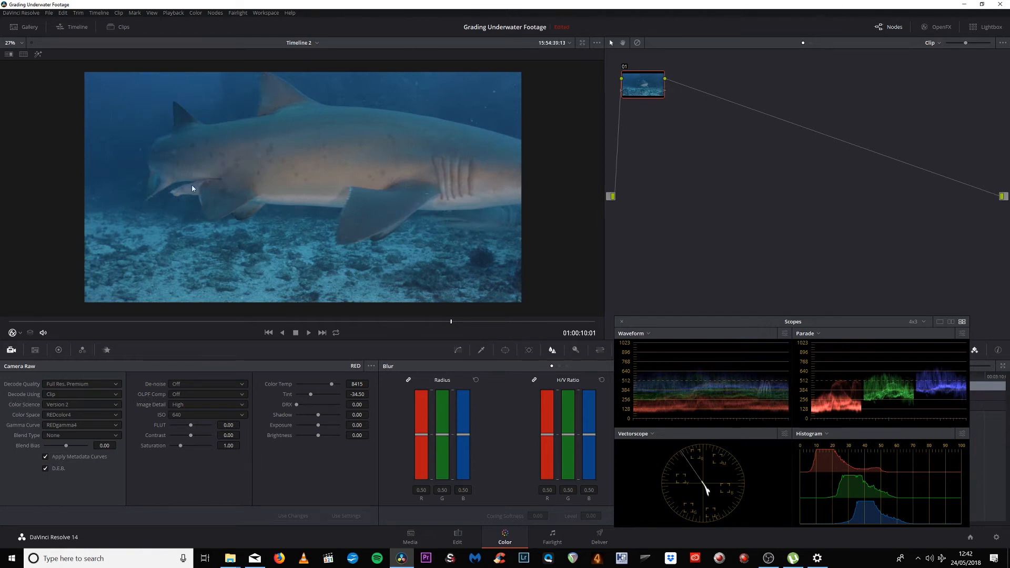
{"action": "left_click_drag", "start_coordinate": [451, 323], "coordinate": [356, 323]}
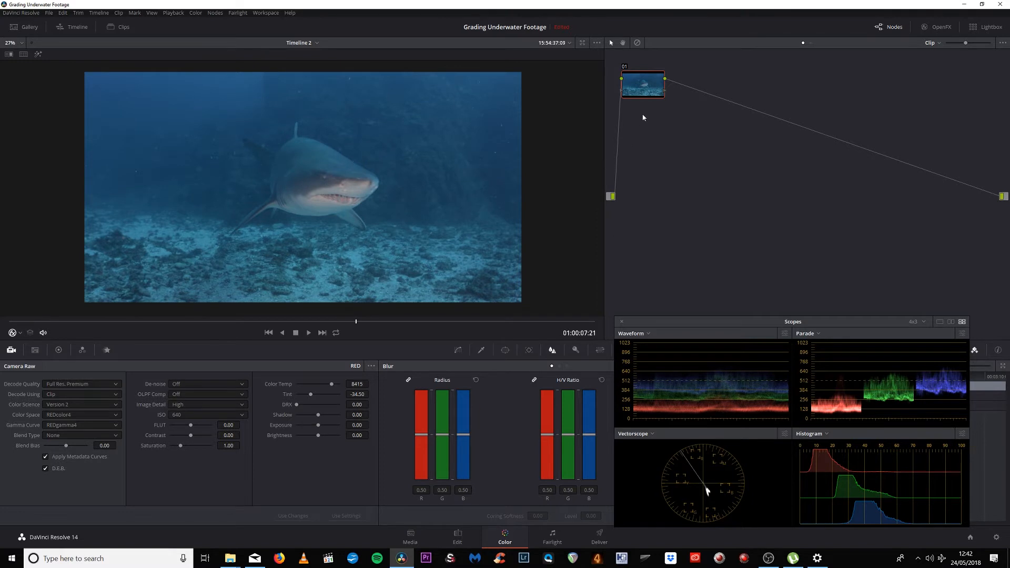
Push the primaries gamma toward orange-red, to red 0.08, green -0.01 and blue -0.08, checking the shark's skin up close
{"action": "left_click", "coordinate": [66, 350]}
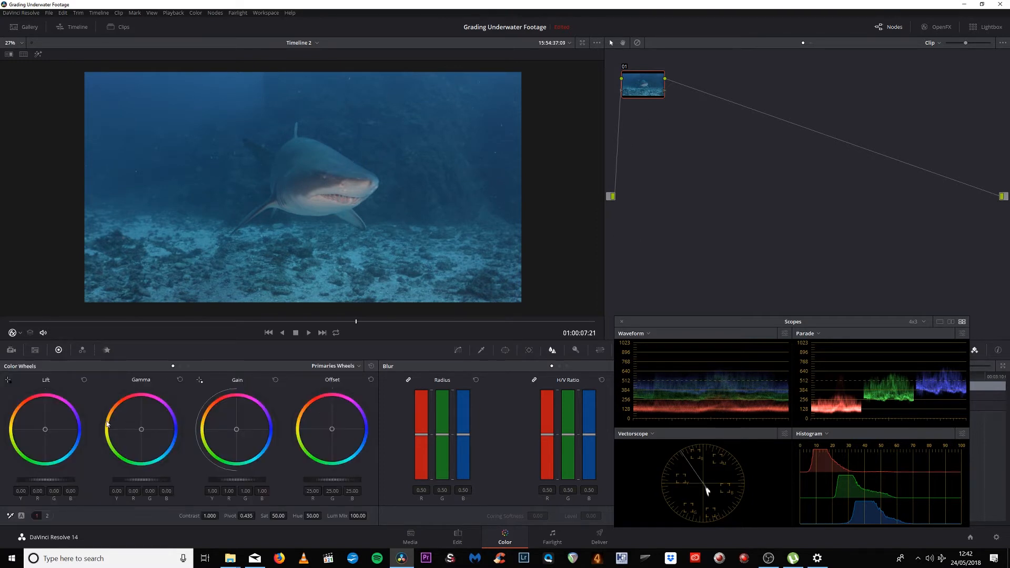
{"action": "left_click_drag", "start_coordinate": [142, 430], "coordinate": [130, 420]}
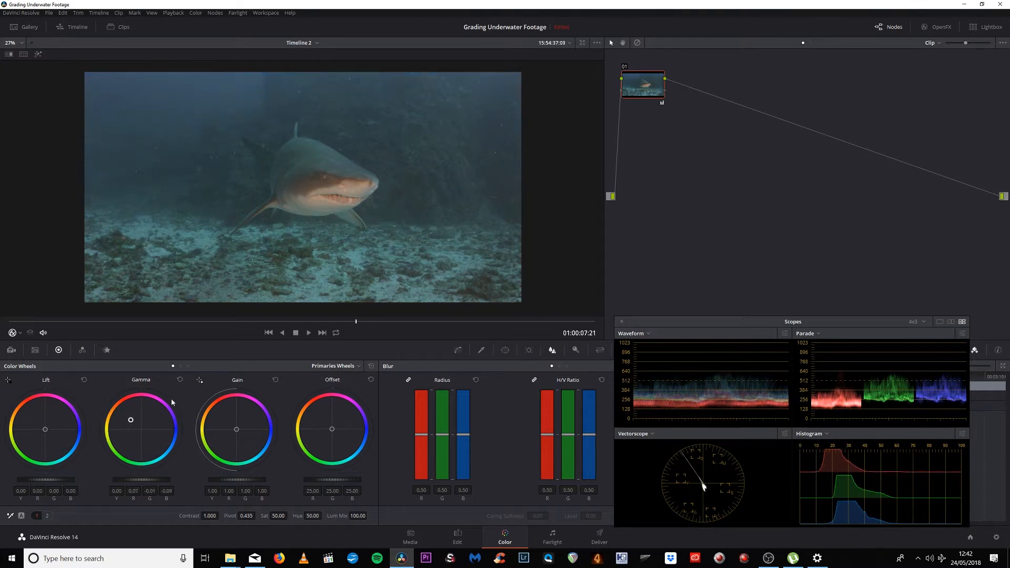
{"action": "left_click_drag", "start_coordinate": [130, 421], "coordinate": [132, 418]}
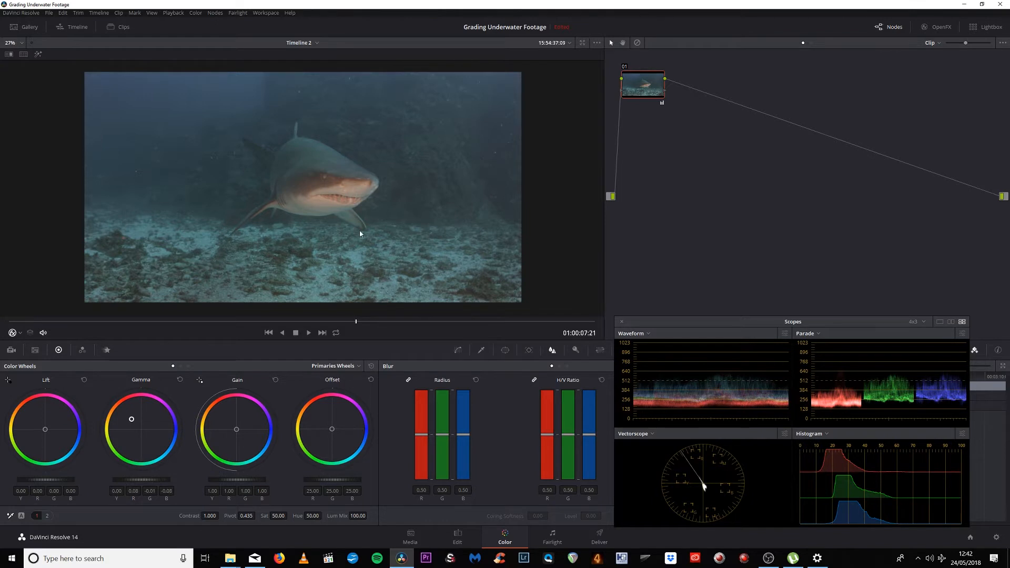
{"action": "scroll", "coordinate": [352, 199], "scroll_direction": "up", "scroll_amount": 10}
{"action": "scroll", "coordinate": [352, 201], "scroll_direction": "up", "scroll_amount": 1}
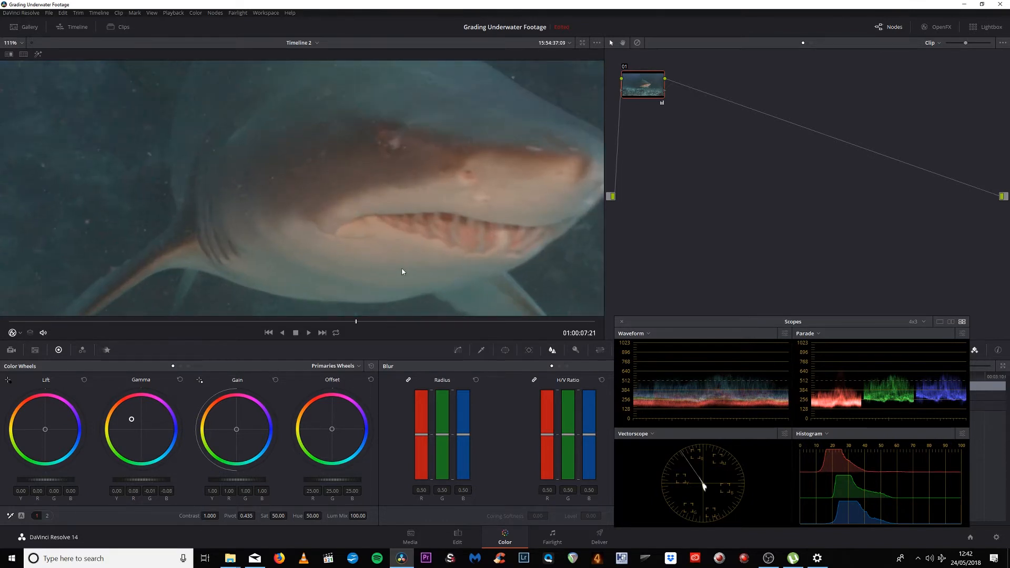
{"action": "scroll", "coordinate": [344, 177], "scroll_direction": "down", "scroll_amount": 10}
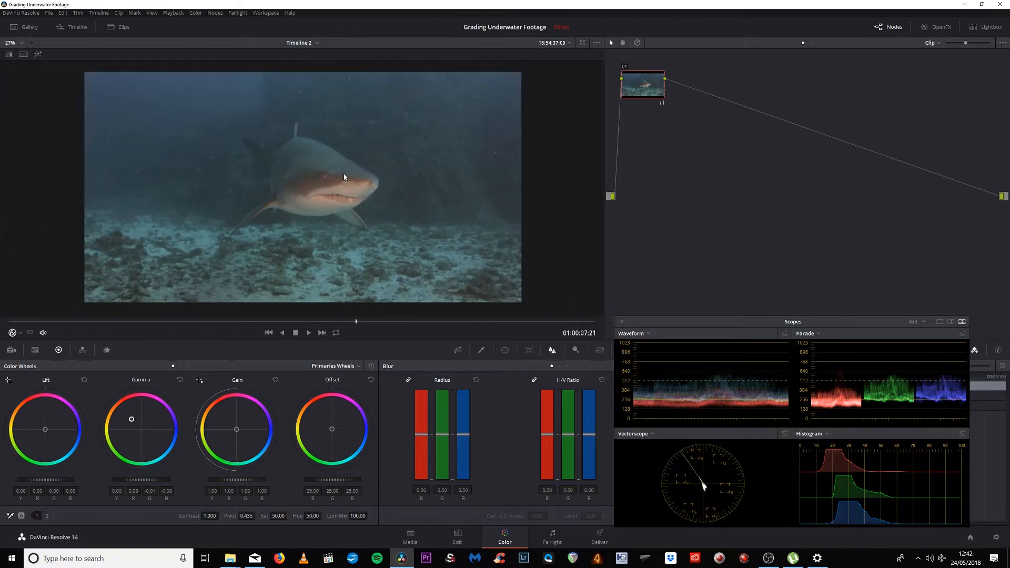
{"action": "scroll", "coordinate": [344, 177], "scroll_direction": "up", "scroll_amount": 1}
{"action": "scroll", "coordinate": [221, 126], "scroll_direction": "down", "scroll_amount": 1}
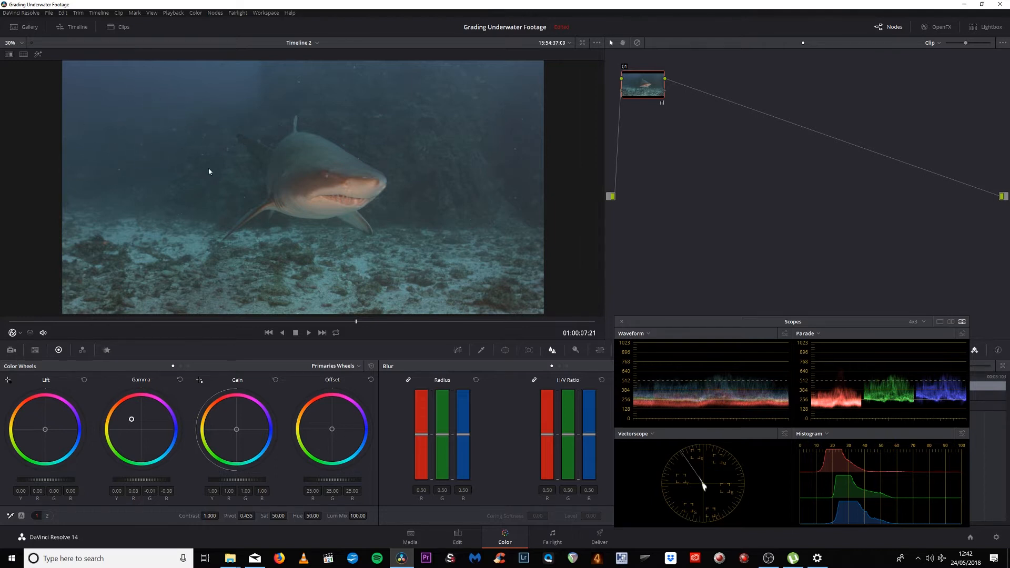
Raise the primaries contrast to 1.214
{"action": "scroll", "coordinate": [64, 282], "scroll_direction": "up", "scroll_amount": 1}
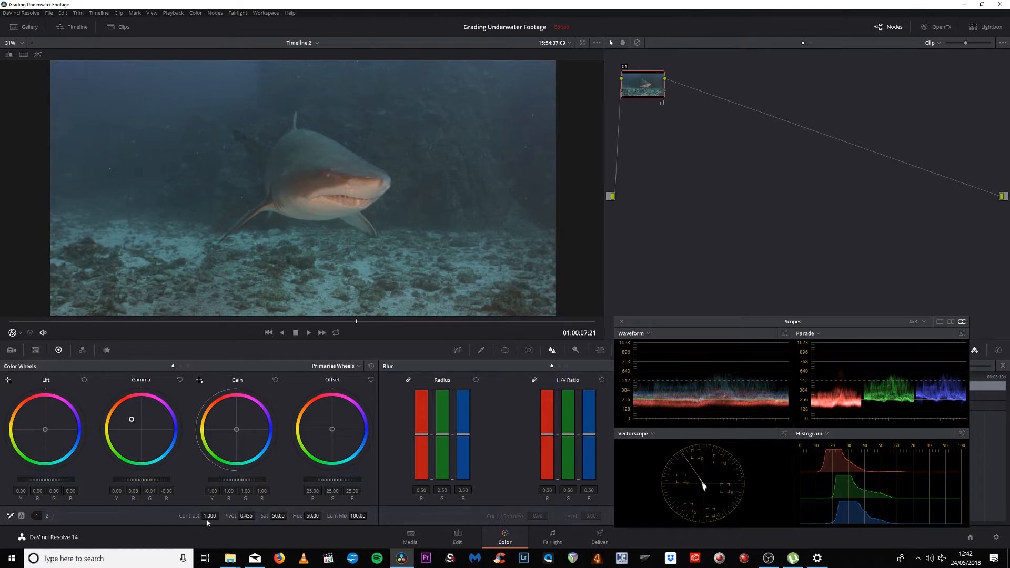
{"action": "left_click_drag", "start_coordinate": [210, 515], "coordinate": [232, 515]}
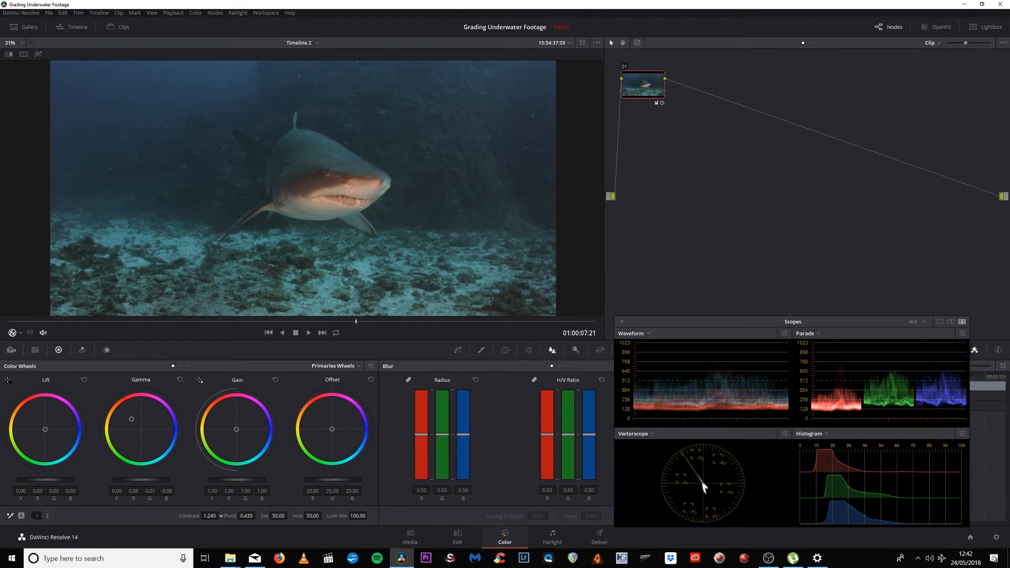
{"action": "left_click_drag", "start_coordinate": [221, 515], "coordinate": [219, 516]}
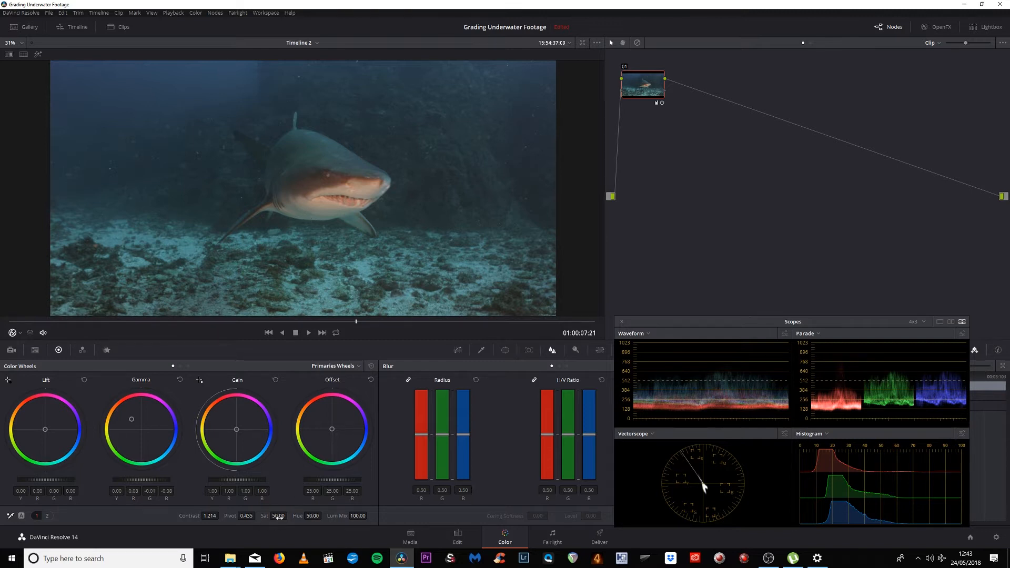
Try a saturation of 100 on the shark shot, then return it to 50
{"action": "left_click_drag", "start_coordinate": [279, 518], "coordinate": [352, 518]}
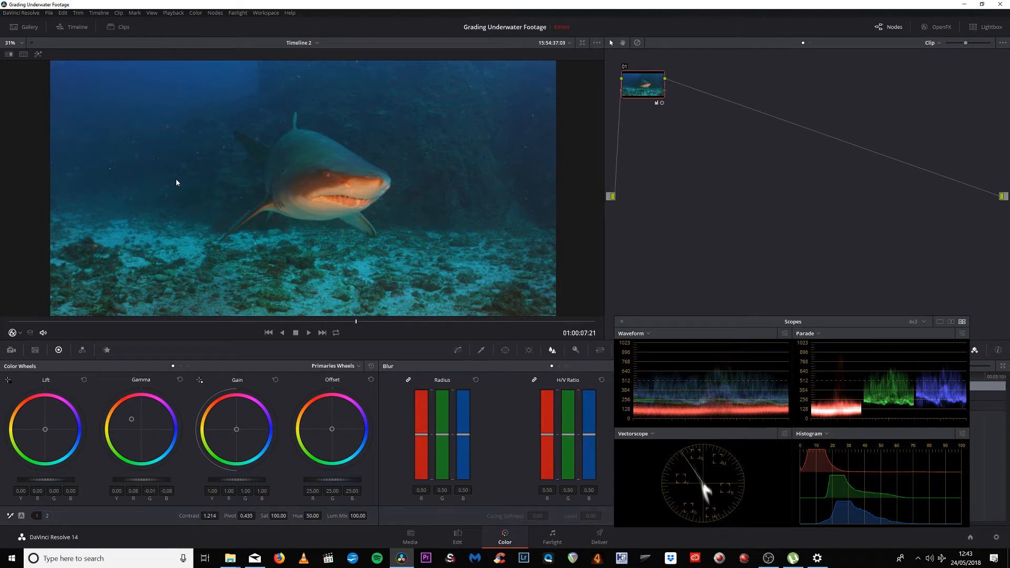
{"action": "double_click", "coordinate": [279, 517]}
{"action": "type", "text": "50"}
{"action": "key", "text": "Return"}
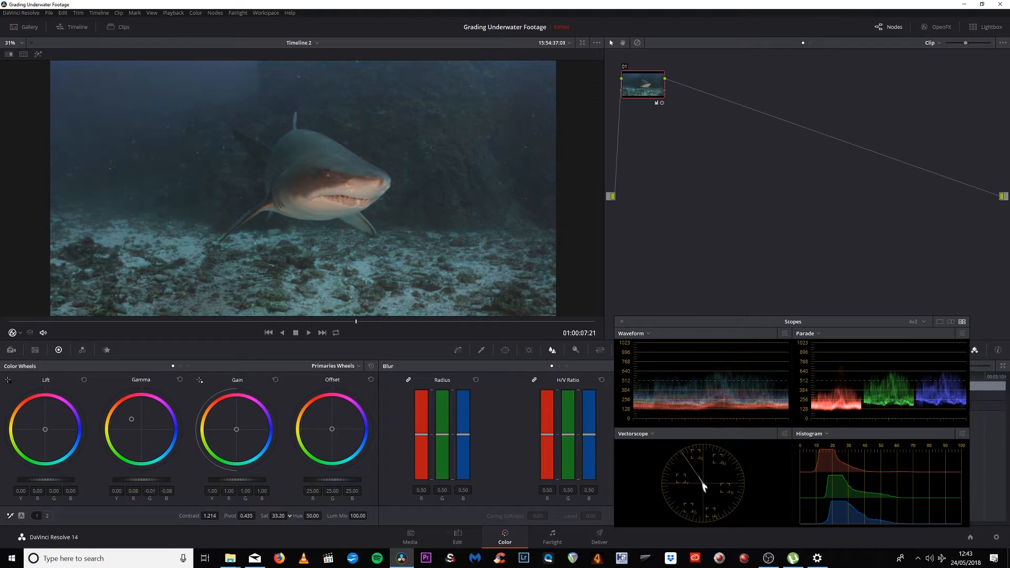
Reduce the saturation to 45
{"action": "left_click_drag", "start_coordinate": [290, 515], "coordinate": [300, 515]}
{"action": "left_click", "coordinate": [282, 517]}
{"action": "type", "text": "45"}
{"action": "key", "text": "Return"}
Balance the lift to red 0.02 and blue -0.02, and the gain to red 0.97 and blue 1.08
{"action": "left_click_drag", "start_coordinate": [45, 430], "coordinate": [43, 429]}
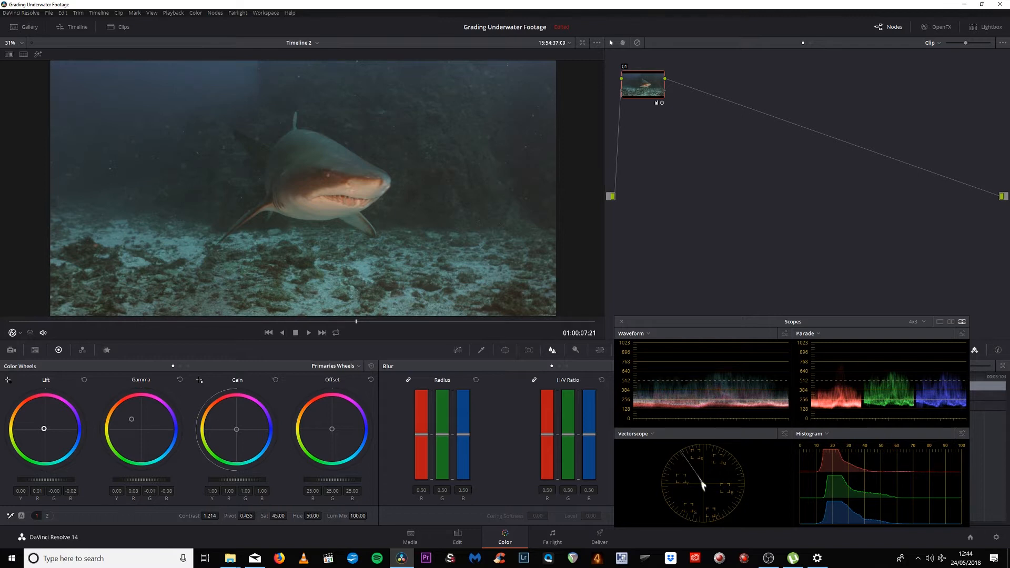
{"action": "left_click_drag", "start_coordinate": [44, 429], "coordinate": [44, 429]}
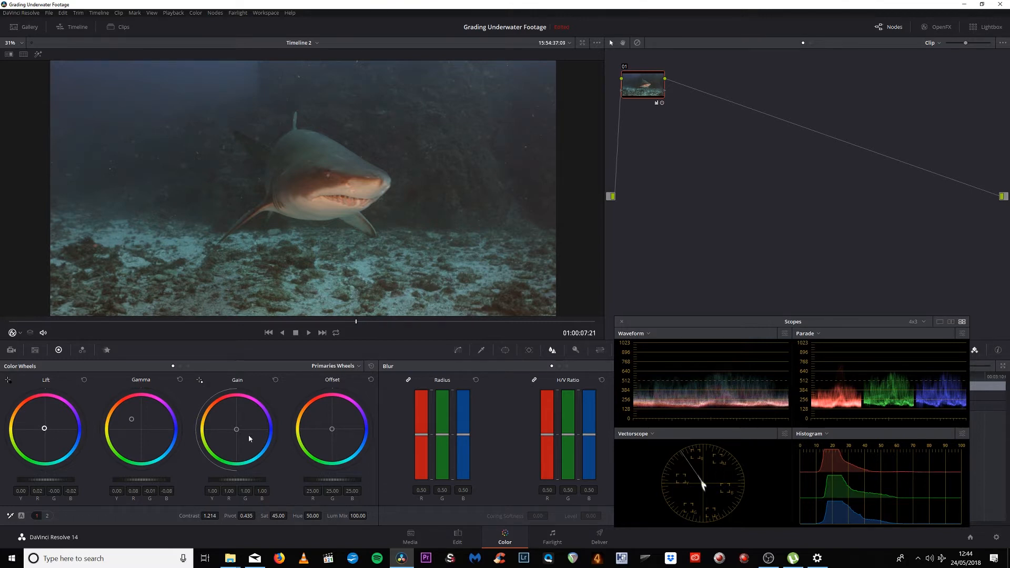
{"action": "left_click_drag", "start_coordinate": [238, 432], "coordinate": [237, 429]}
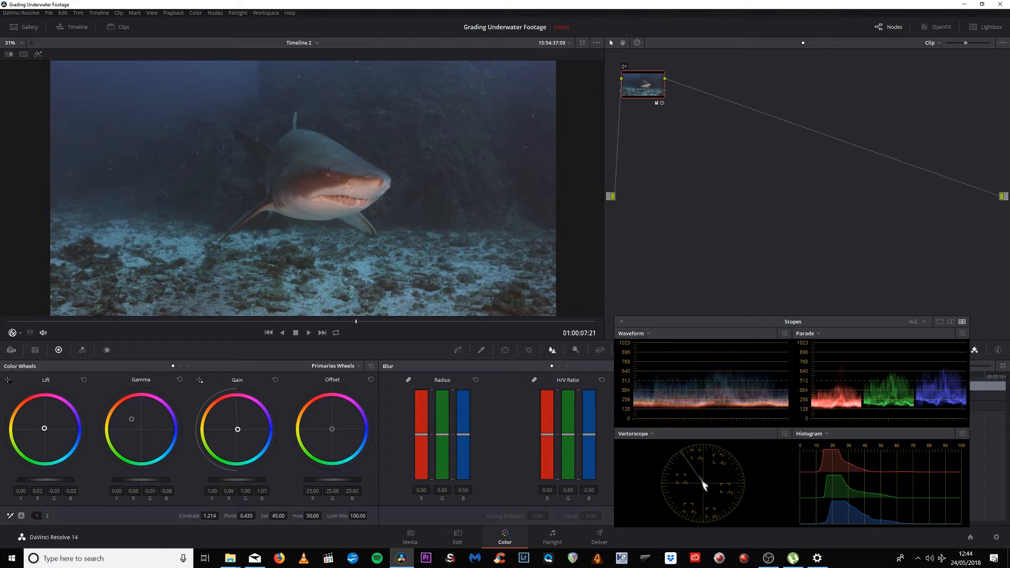
{"action": "left_click_drag", "start_coordinate": [238, 429], "coordinate": [238, 430]}
{"action": "scroll", "coordinate": [334, 178], "scroll_direction": "up", "scroll_amount": 5}
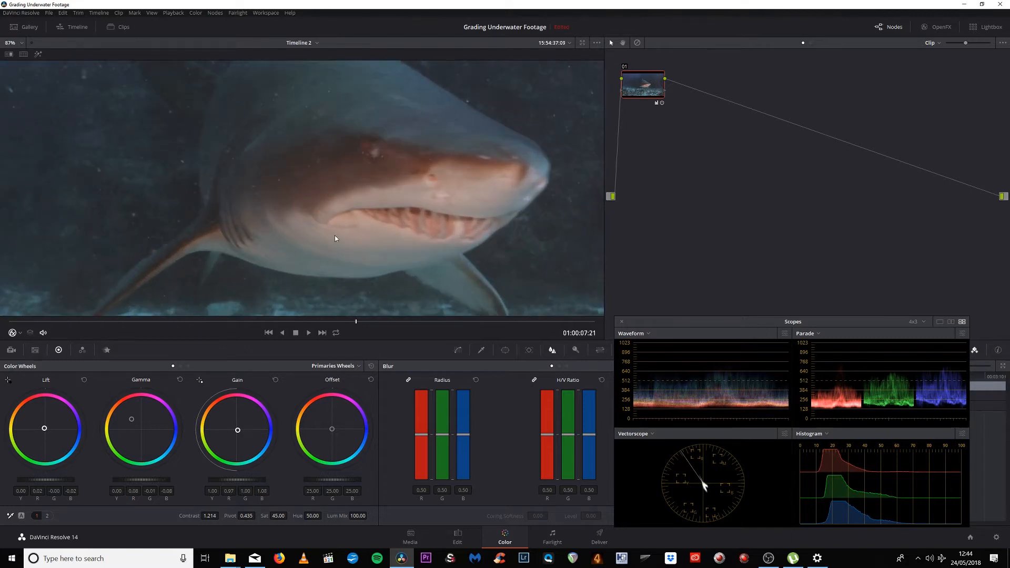
{"action": "scroll", "coordinate": [343, 206], "scroll_direction": "down", "scroll_amount": 5}
{"action": "scroll", "coordinate": [337, 211], "scroll_direction": "up", "scroll_amount": 1}
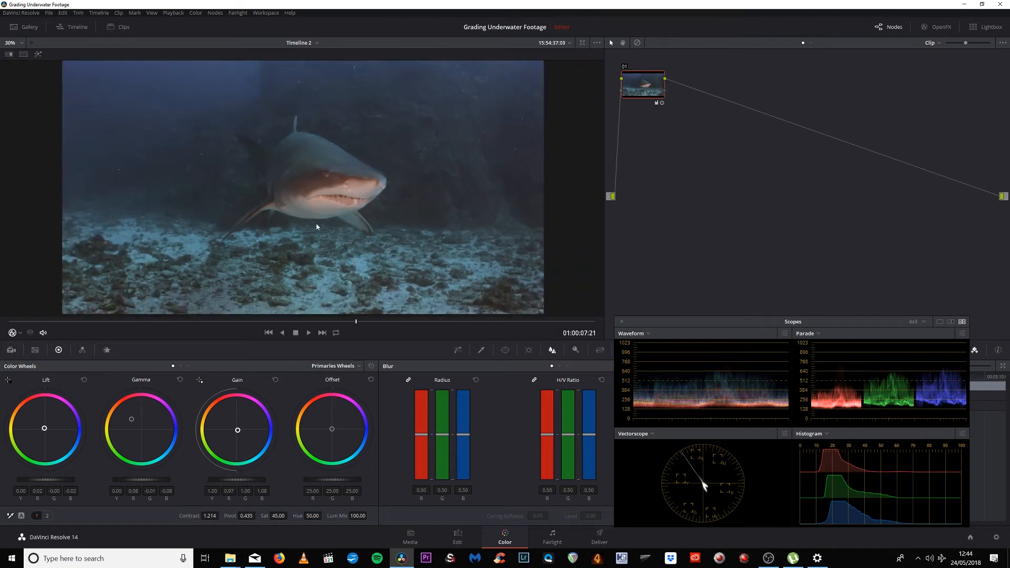
Go to the frame at 01:00:07:06 and move the scopes window clear of the keyframes to inspect the shark's face
{"action": "left_click_drag", "start_coordinate": [108, 321], "coordinate": [323, 323]}
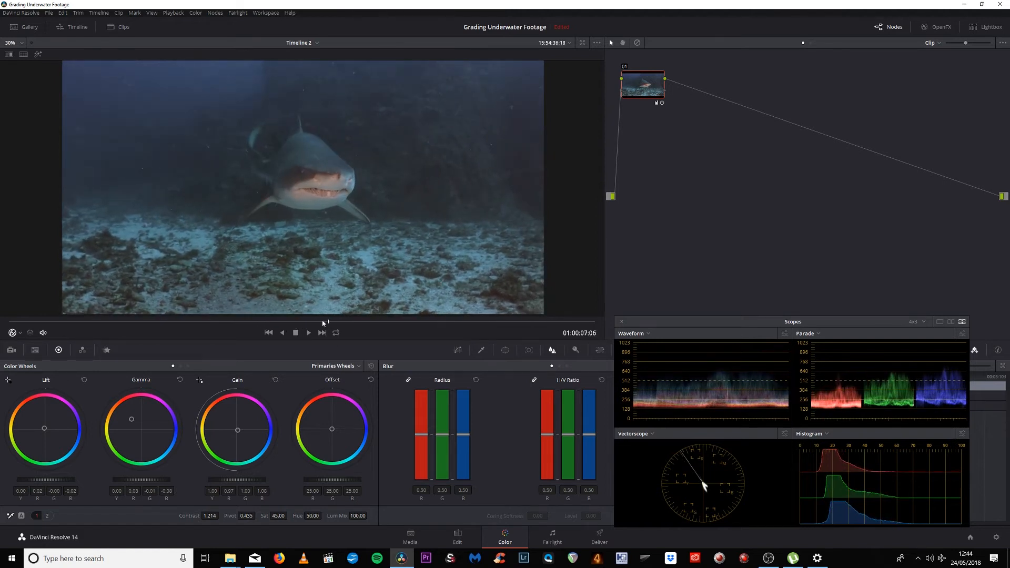
{"action": "left_click_drag", "start_coordinate": [753, 325], "coordinate": [171, 286]}
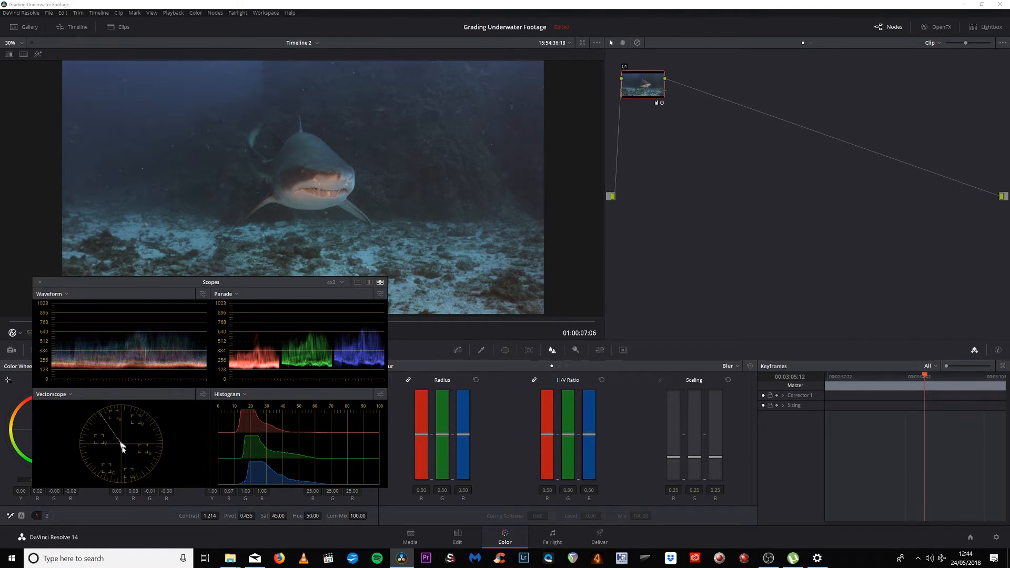
{"action": "scroll", "coordinate": [339, 203], "scroll_direction": "up", "scroll_amount": 10}
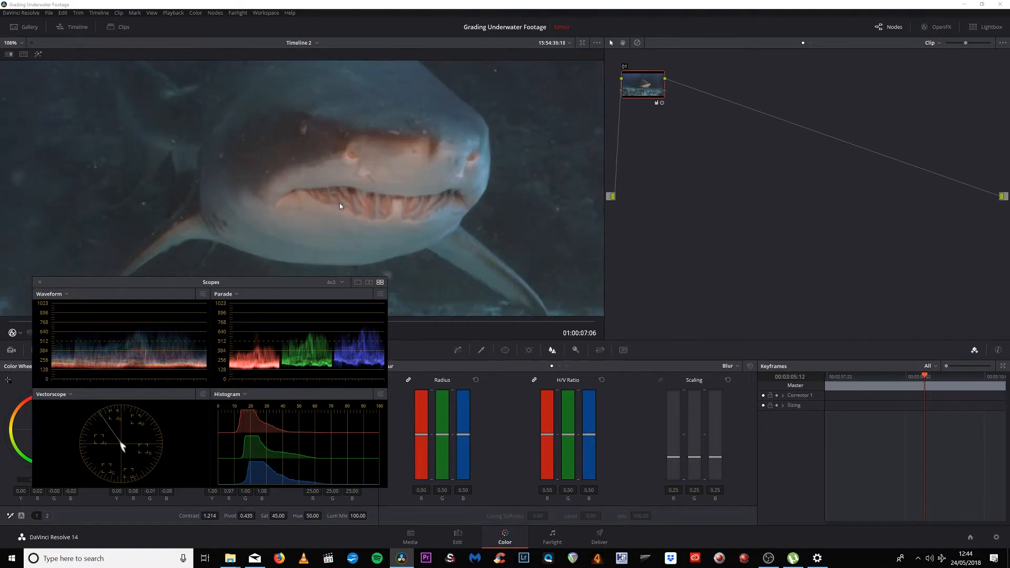
Examine the shark's mouth up close and move the scopes window clear of the color wheels
{"action": "scroll", "coordinate": [334, 209], "scroll_direction": "up", "scroll_amount": 2}
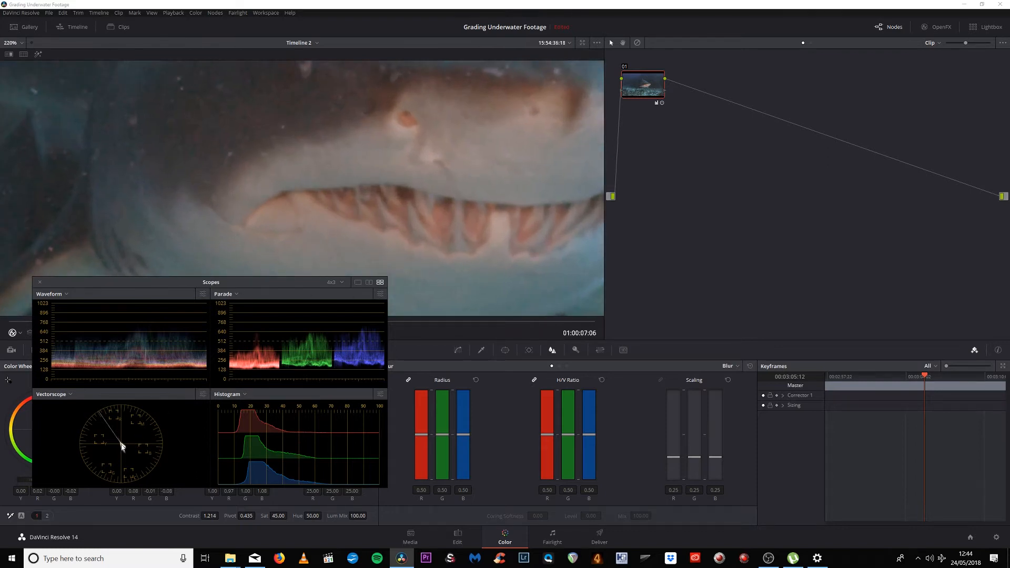
{"action": "left_click_drag", "start_coordinate": [189, 281], "coordinate": [840, 306]}
{"action": "scroll", "coordinate": [241, 160], "scroll_direction": "down", "scroll_amount": 4}
{"action": "scroll", "coordinate": [245, 171], "scroll_direction": "down", "scroll_amount": 6}
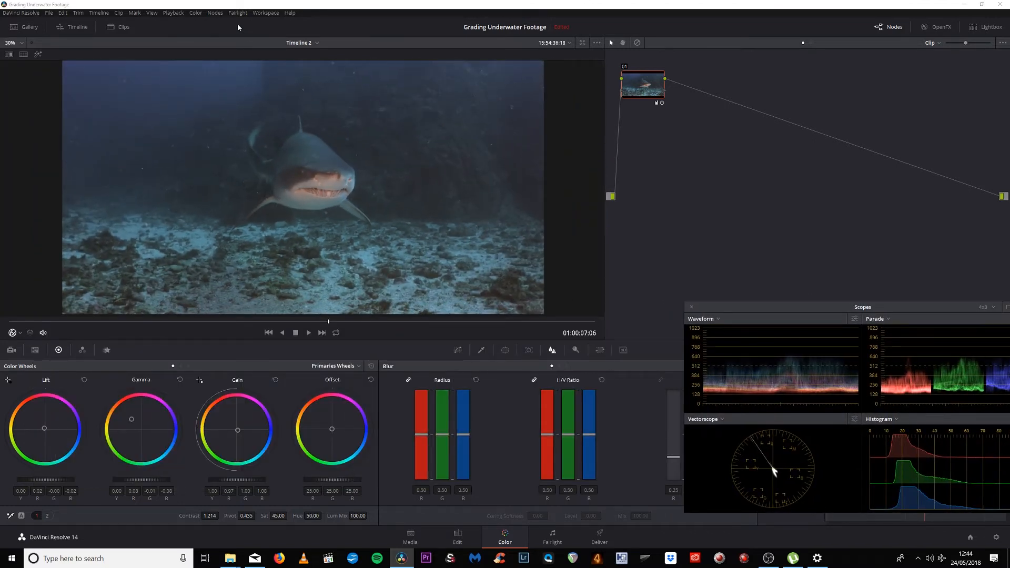
Add a second serial node after the corrected one and apply the FilmConvert Pro 2.15 effect to it
{"action": "left_click", "coordinate": [215, 13]}
{"action": "left_click", "coordinate": [226, 40]}
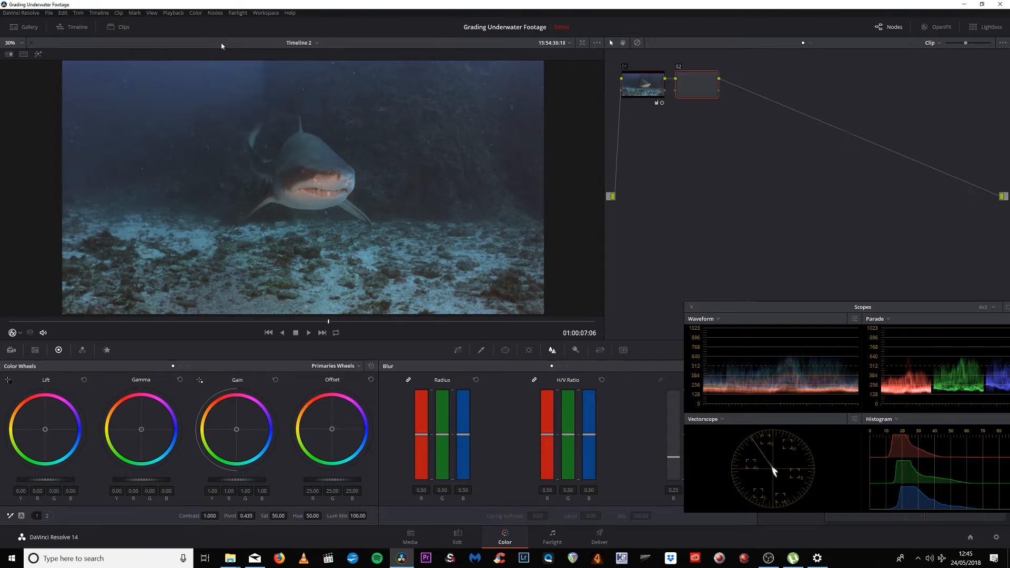
{"action": "left_click", "coordinate": [936, 27]}
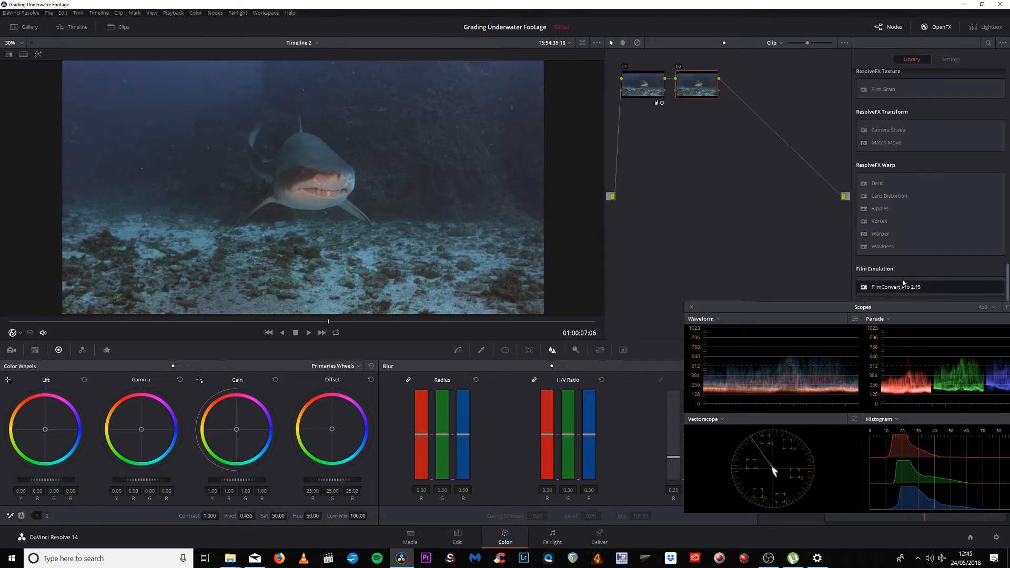
{"action": "left_click_drag", "start_coordinate": [904, 286], "coordinate": [700, 88]}
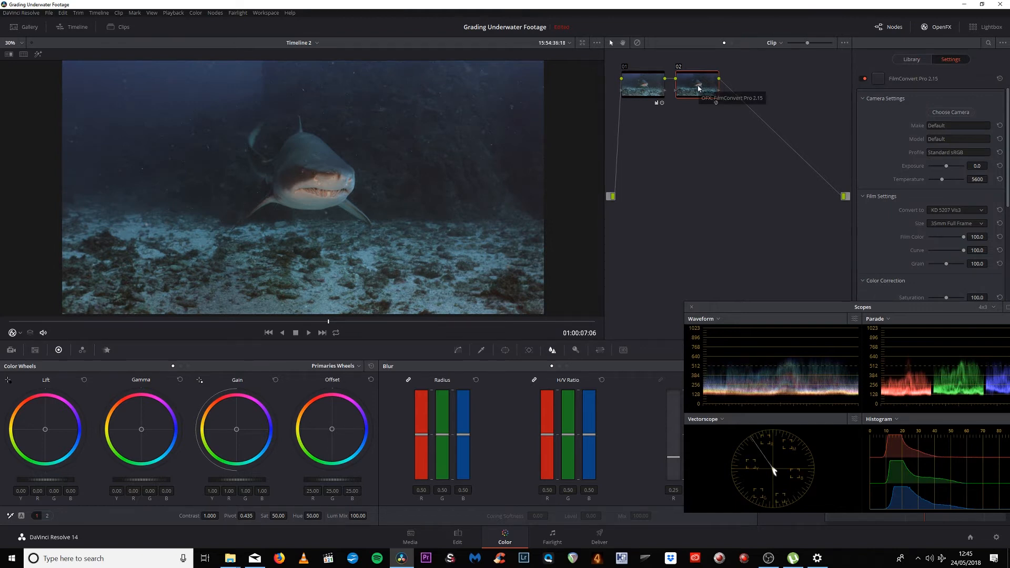
Set the FilmConvert camera to make Canon, model 7D - 60D and profile Prolost
{"action": "left_click", "coordinate": [951, 112]}
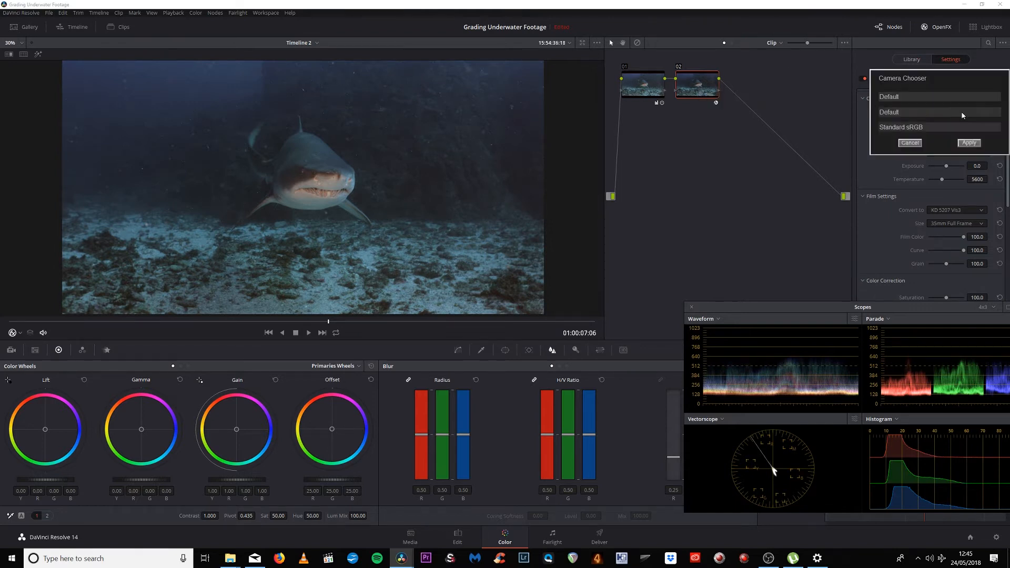
{"action": "left_click", "coordinate": [906, 97]}
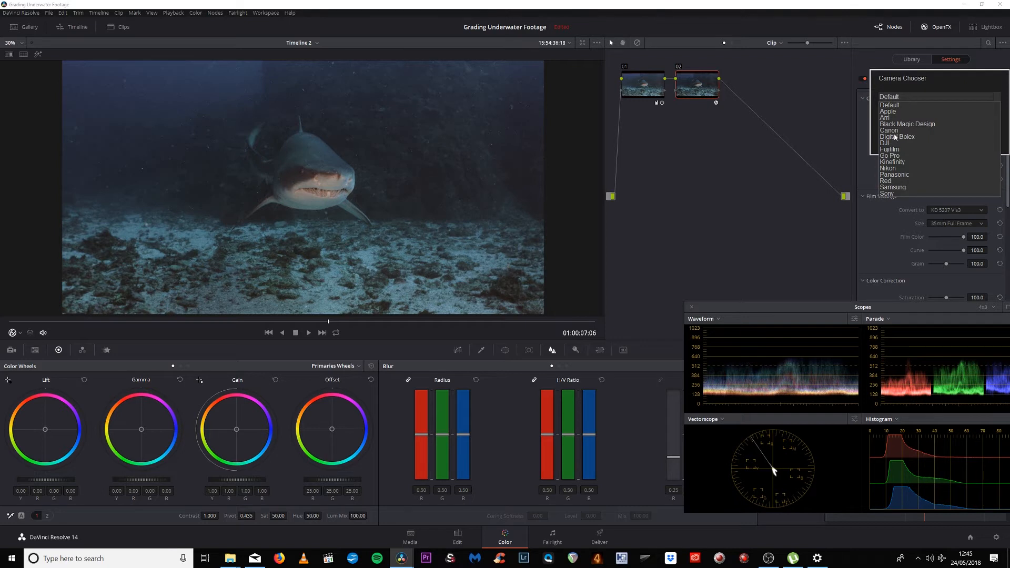
{"action": "left_click", "coordinate": [888, 131]}
{"action": "left_click", "coordinate": [894, 113]}
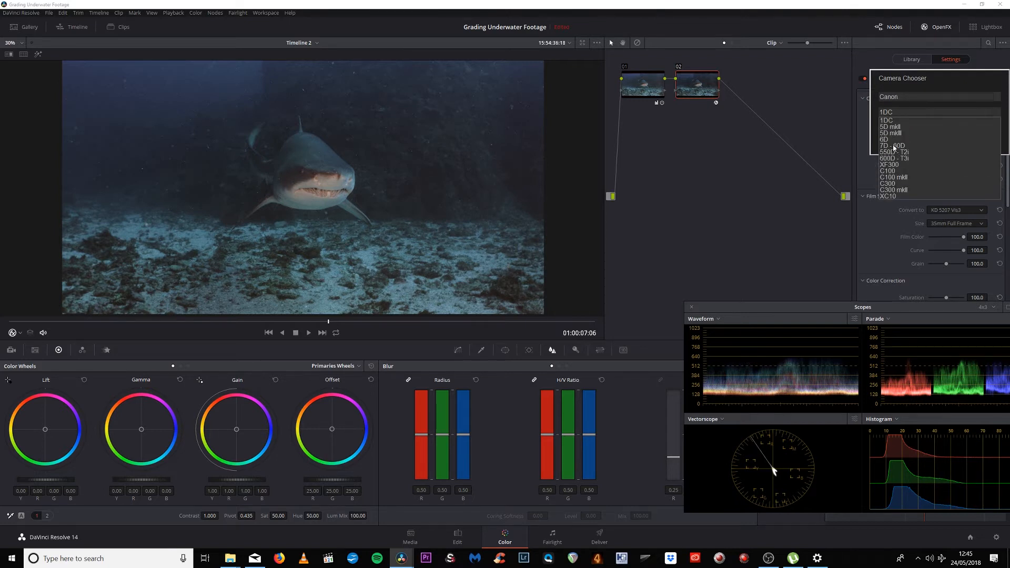
{"action": "left_click", "coordinate": [893, 146]}
{"action": "left_click", "coordinate": [899, 131]}
{"action": "left_click", "coordinate": [902, 157]}
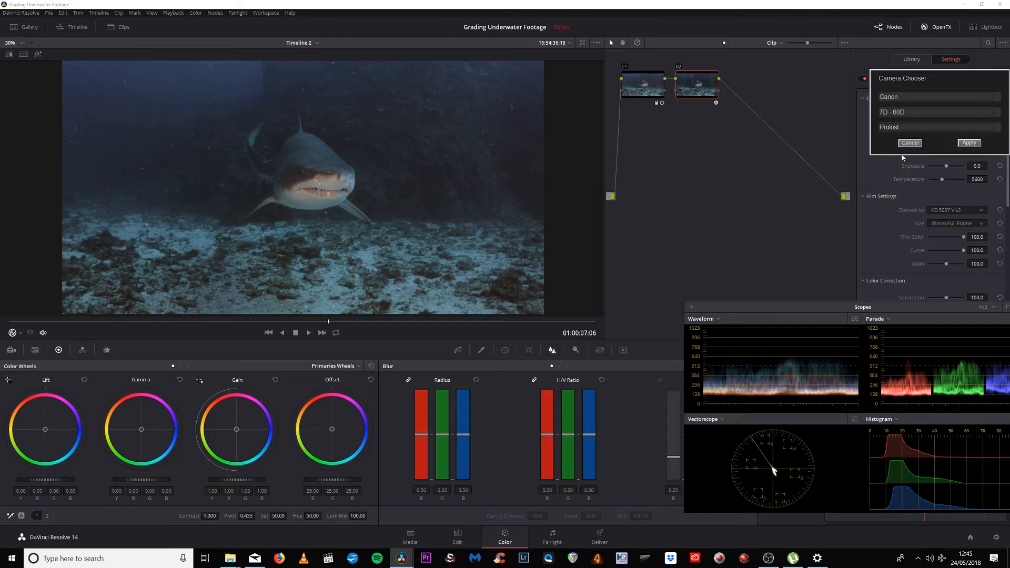
{"action": "left_click", "coordinate": [969, 144]}
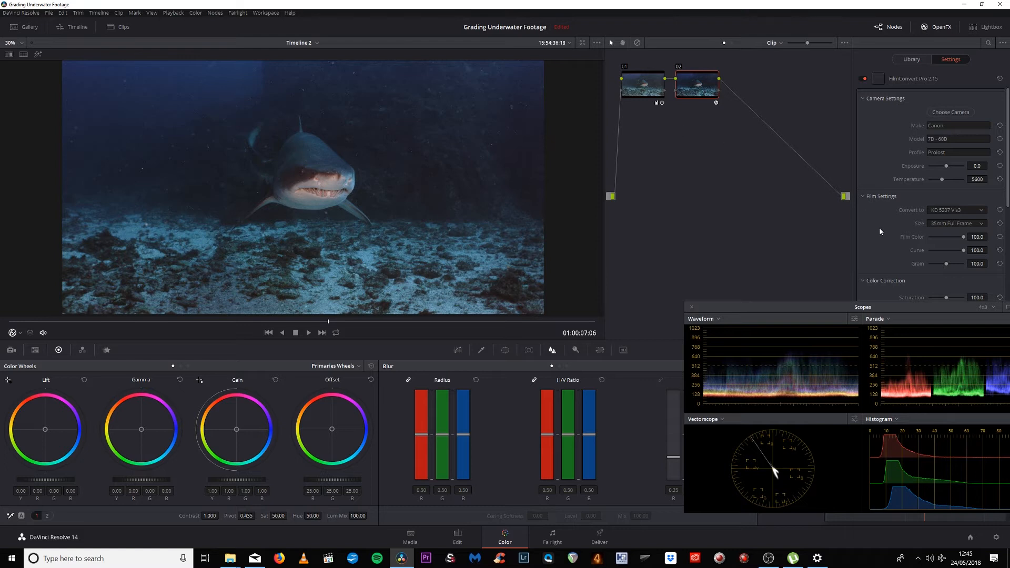
Convert to the KD 5213 Vis3 film stock, step back to frame 01:00:07:00 and reduce the film grain to 0
{"action": "left_click", "coordinate": [937, 215]}
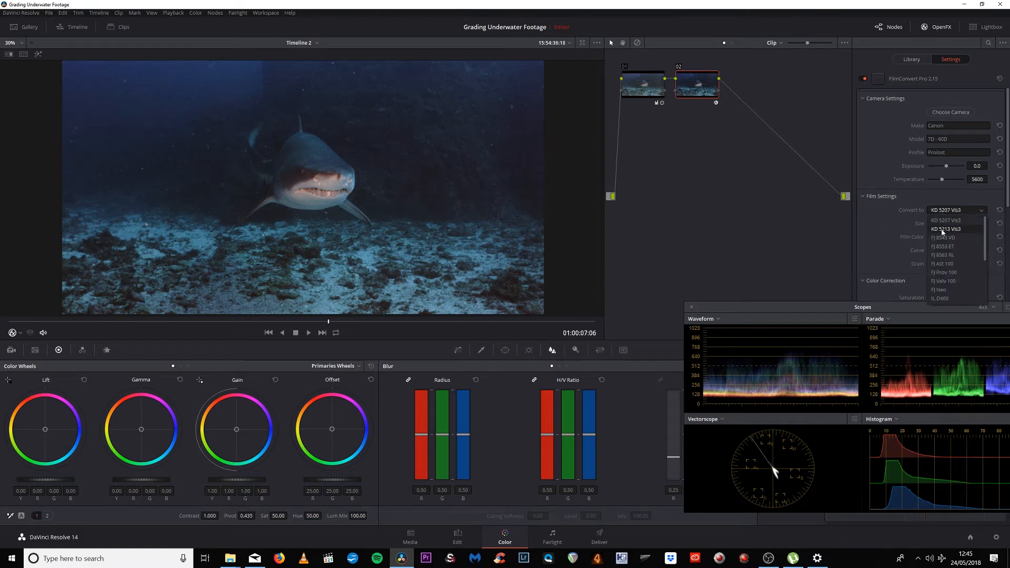
{"action": "left_click", "coordinate": [942, 231]}
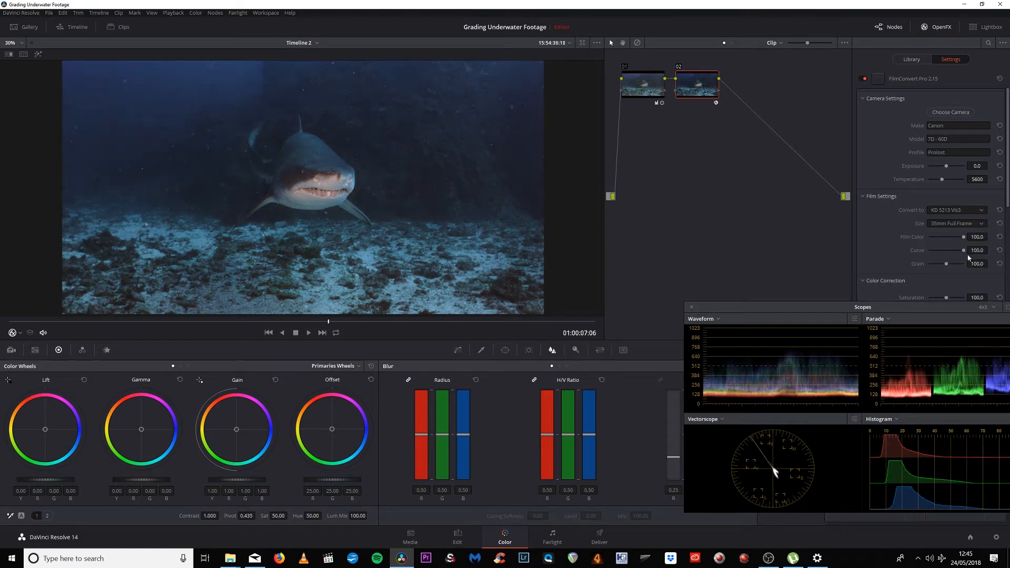
{"action": "key", "text": "Left"}
{"action": "key", "text": "Left"}
{"action": "key", "text": "Left"}
{"action": "key", "text": "Left"}
{"action": "key", "text": "Left"}
{"action": "key", "text": "Left"}
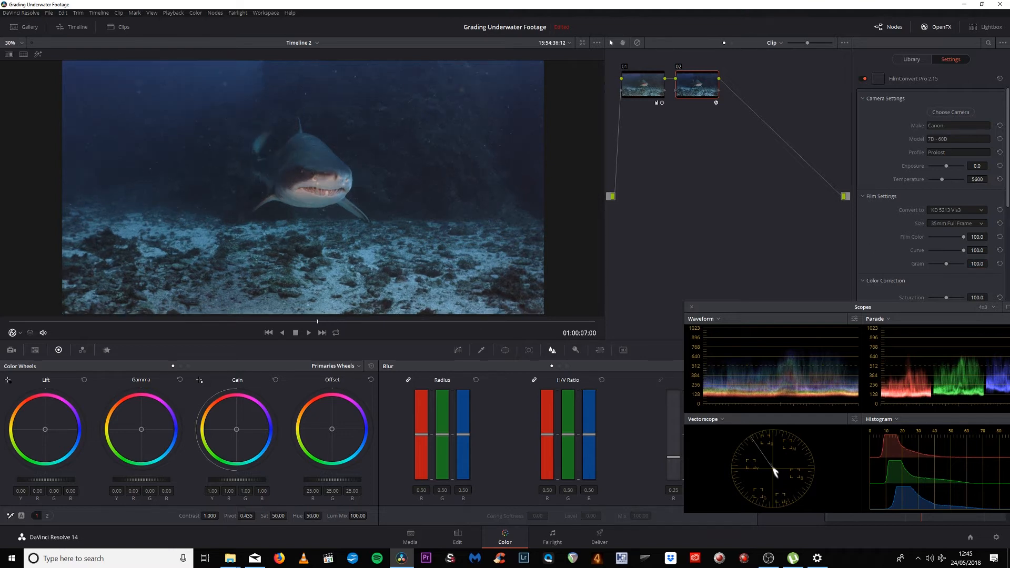
{"action": "left_click_drag", "start_coordinate": [976, 261], "coordinate": [854, 232]}
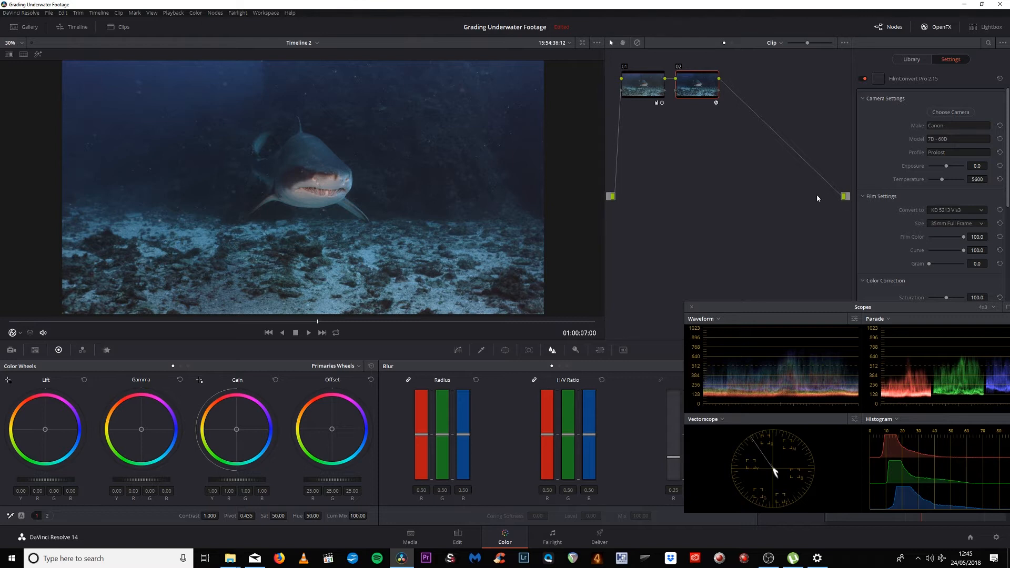
Try to set the FilmConvert film color to 67
{"action": "left_click", "coordinate": [974, 236]}
{"action": "type", "text": "67"}
{"action": "key", "text": "Return"}
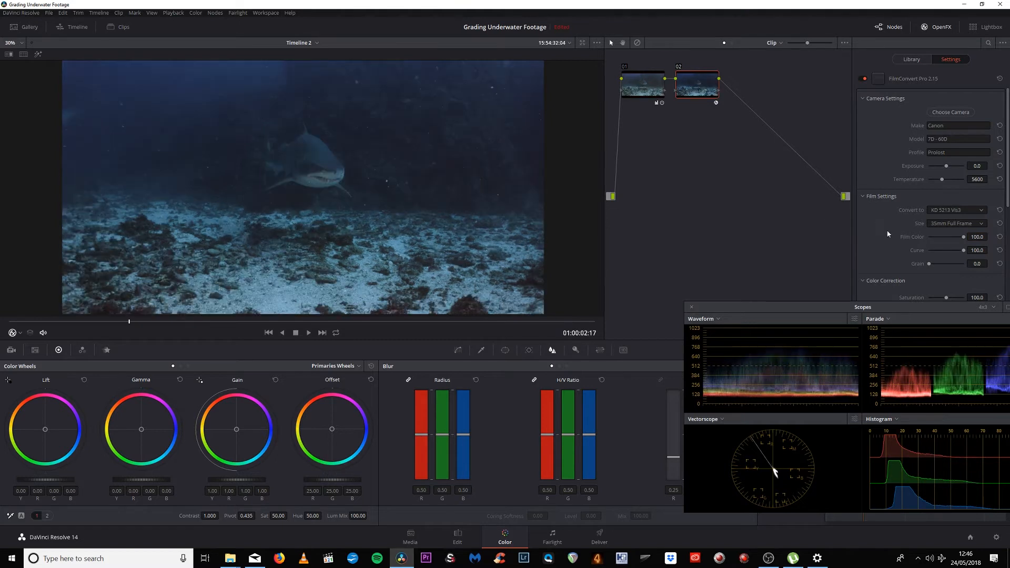
{"action": "type", "text": "67"}
{"action": "key", "text": "Return"}
{"action": "double_click", "coordinate": [982, 236]}
{"action": "type", "text": "67"}
{"action": "key", "text": "Return"}
Set the FilmConvert film color to 65
{"action": "double_click", "coordinate": [977, 237]}
{"action": "type", "text": "65"}
{"action": "key", "text": "Return"}
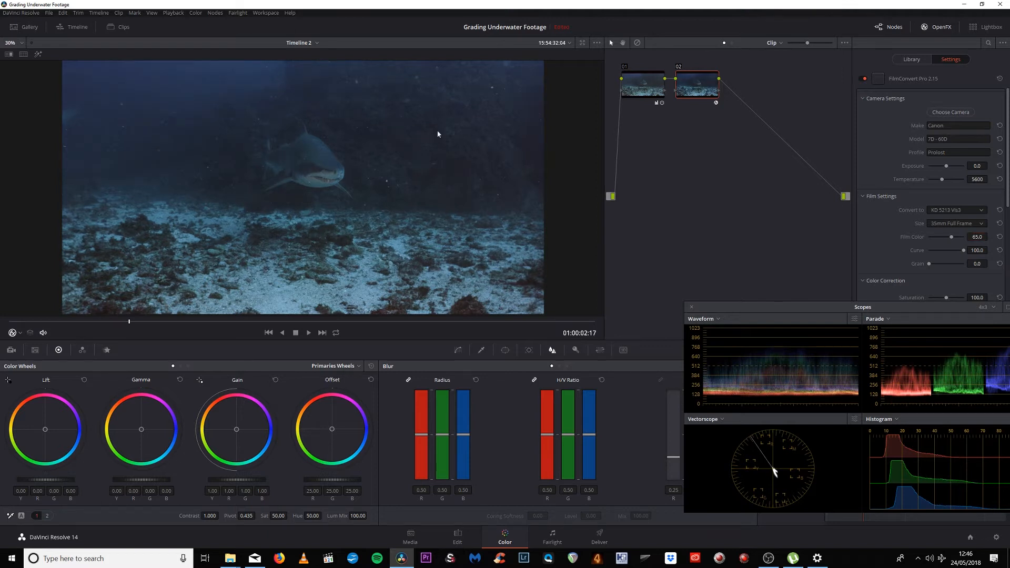
Go to frame 01:00:08:09 with the scopes closed and lower the FilmConvert curve to 50
{"action": "left_click_drag", "start_coordinate": [141, 325], "coordinate": [377, 335]}
{"action": "left_click", "coordinate": [692, 307]}
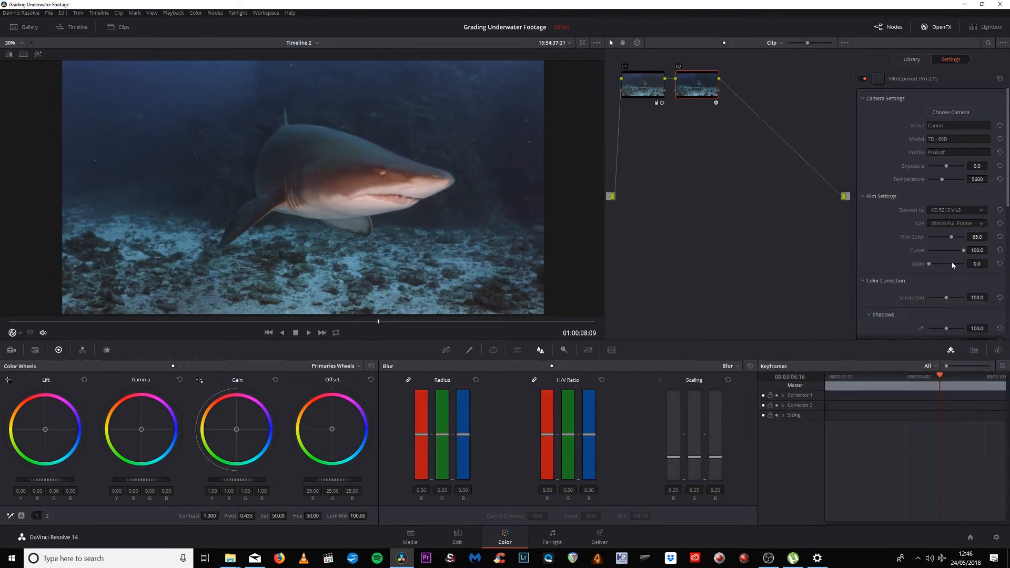
{"action": "left_click_drag", "start_coordinate": [964, 254], "coordinate": [956, 254]}
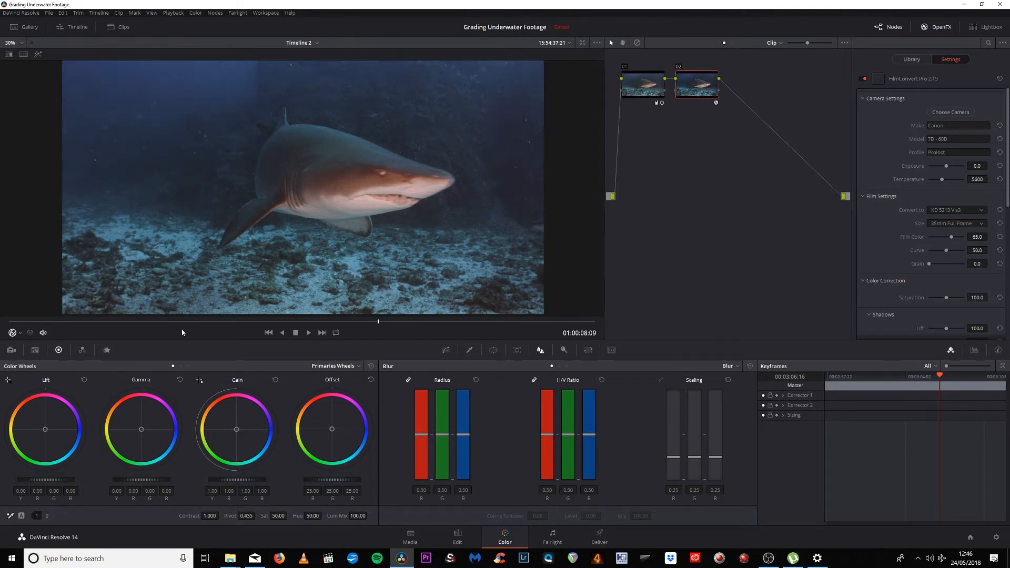
Set the FilmConvert node's blue lift to -0.02, check frame 01:00:06:14 and close the effects library
{"action": "left_click_drag", "start_coordinate": [197, 323], "coordinate": [340, 334]}
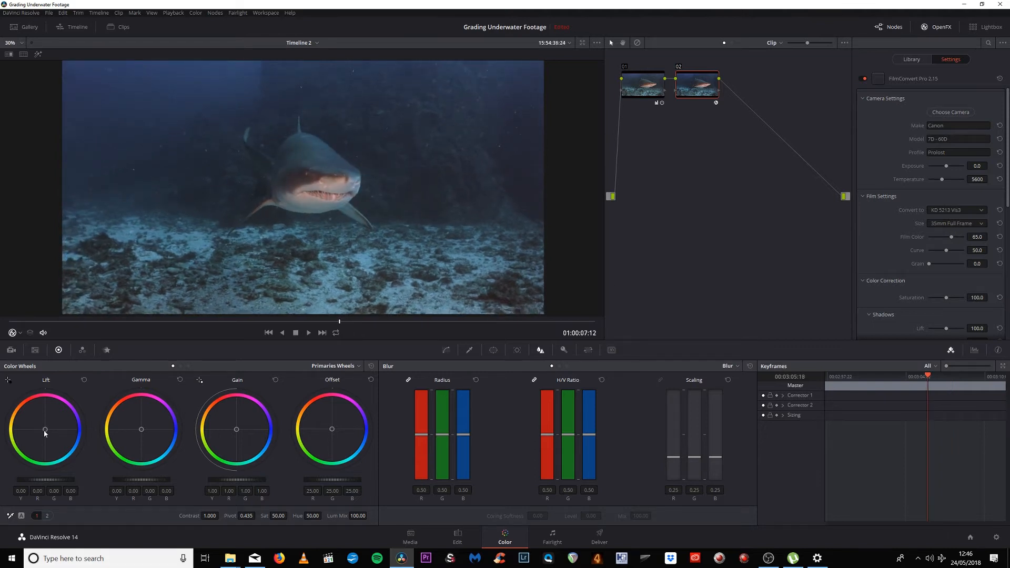
{"action": "left_click_drag", "start_coordinate": [45, 431], "coordinate": [44, 429]}
{"action": "left_click_drag", "start_coordinate": [140, 323], "coordinate": [300, 331]}
{"action": "left_click", "coordinate": [940, 26]}
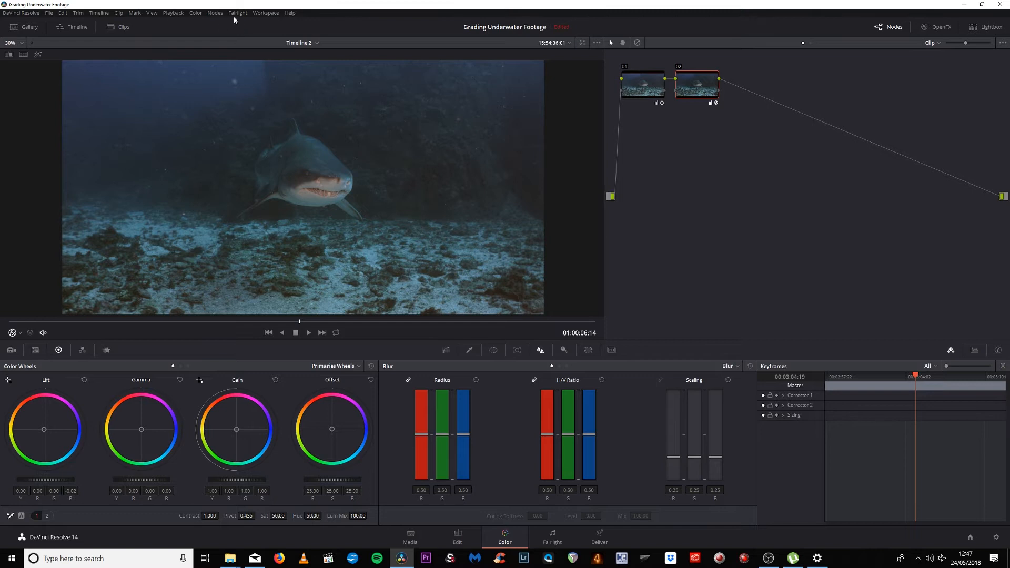
Add a third serial node and slightly raise the saturation of the sampled blue water with the Hue Vs Sat curve
{"action": "left_click", "coordinate": [216, 13]}
{"action": "left_click", "coordinate": [228, 43]}
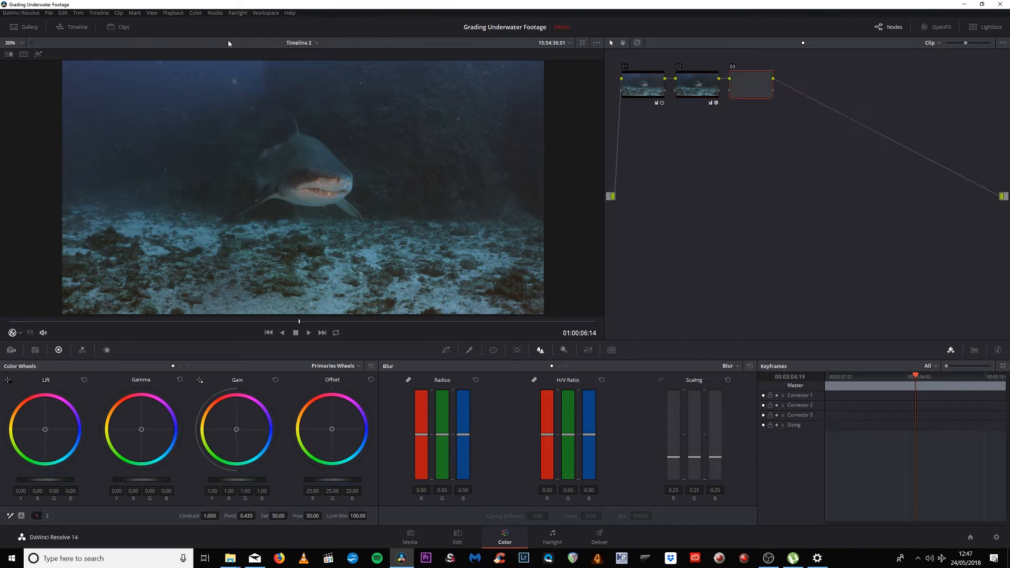
{"action": "scroll", "coordinate": [216, 195], "scroll_direction": "down", "scroll_amount": 3}
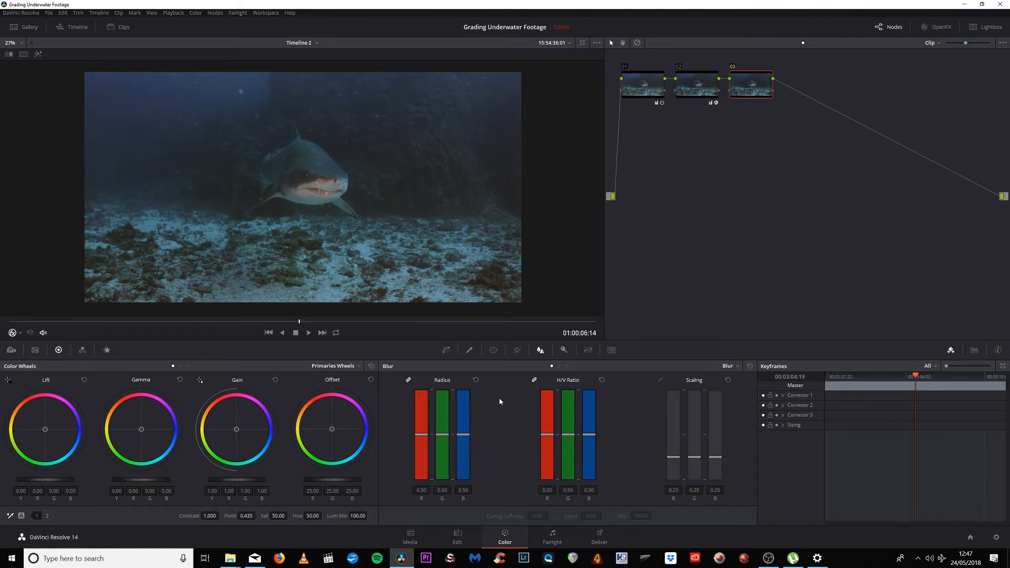
{"action": "left_click", "coordinate": [445, 350]}
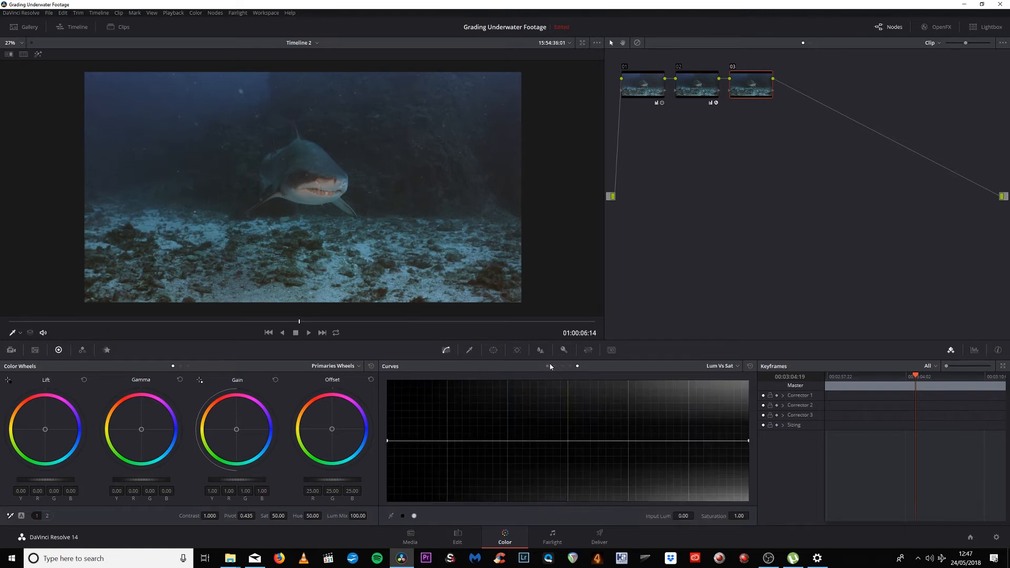
{"action": "left_click", "coordinate": [562, 366]}
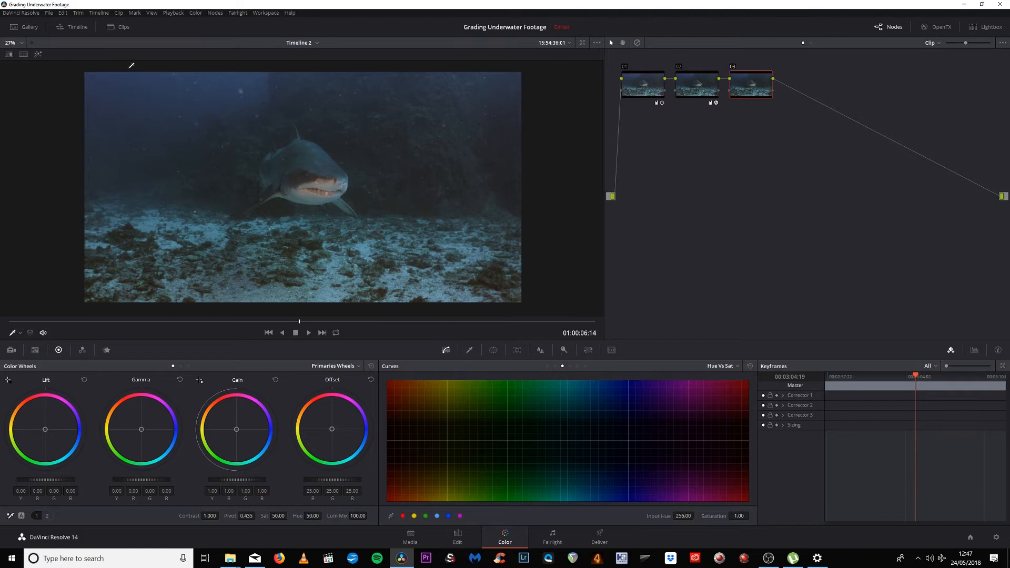
{"action": "left_click", "coordinate": [108, 83]}
{"action": "mouse_move", "coordinate": [612, 441]}
{"action": "left_mouse_down"}
{"action": "mouse_move", "coordinate": [618, 409]}
{"action": "mouse_move", "coordinate": [593, 443]}
{"action": "mouse_move", "coordinate": [633, 443]}
{"action": "mouse_move", "coordinate": [614, 426]}
{"action": "left_mouse_up"}
{"action": "mouse_move", "coordinate": [614, 422]}
{"action": "left_mouse_down"}
{"action": "mouse_move", "coordinate": [610, 469]}
{"action": "mouse_move", "coordinate": [608, 410]}
{"action": "mouse_move", "coordinate": [614, 423]}
{"action": "left_mouse_up"}
Roll off the Lum Vs Sat curve to zero saturation at both the black and white ends, placing the highlight control point at input lum 0.84
{"action": "left_click", "coordinate": [577, 366]}
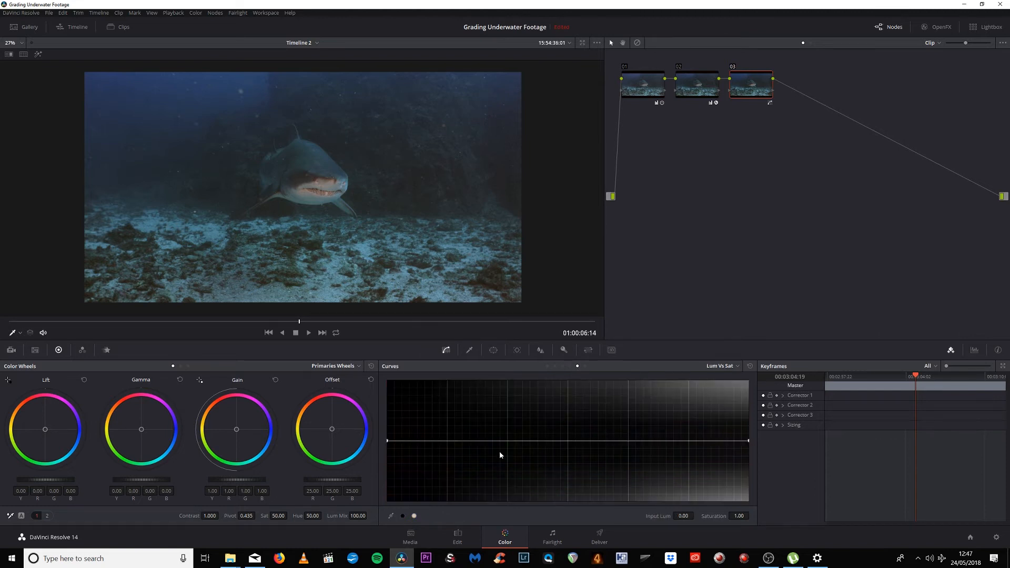
{"action": "left_click", "coordinate": [468, 441]}
{"action": "left_click_drag", "start_coordinate": [389, 440], "coordinate": [392, 516]}
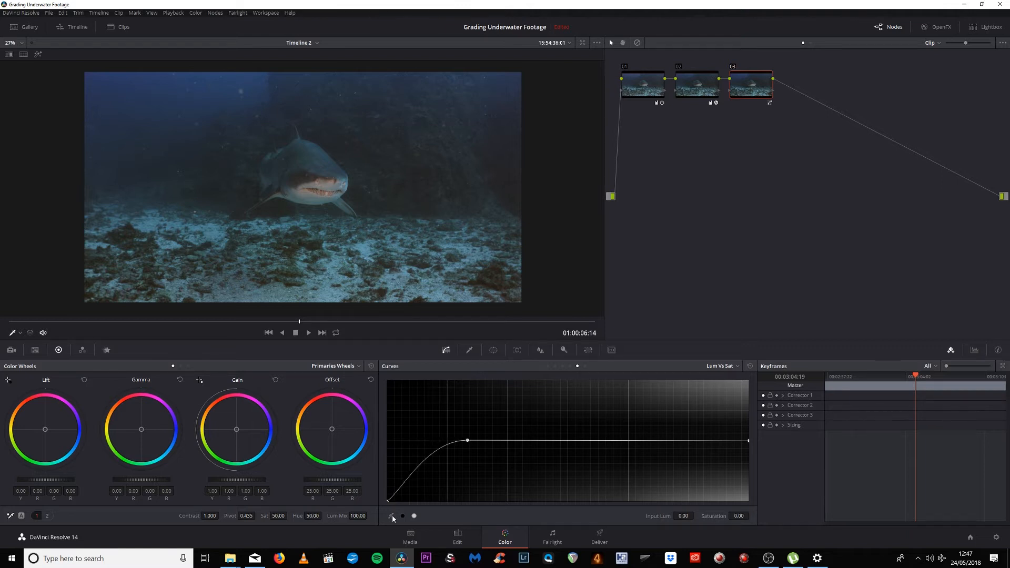
{"action": "left_click", "coordinate": [691, 444]}
{"action": "left_click_drag", "start_coordinate": [749, 442], "coordinate": [748, 501]}
{"action": "left_click_drag", "start_coordinate": [692, 443], "coordinate": [690, 440]}
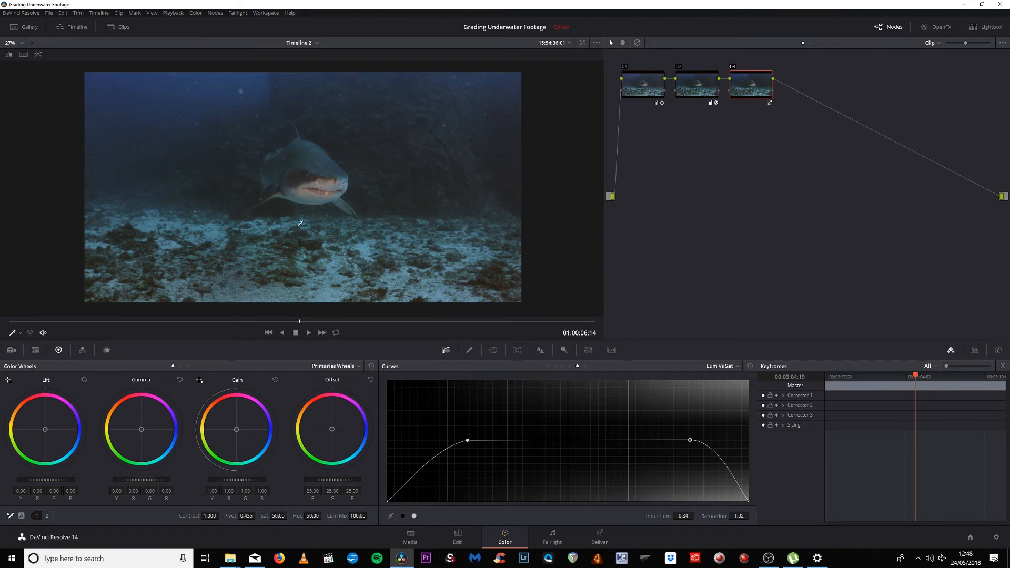
Bypass and restore all nodes twice to compare the grade with the original, and examine the image noise around the shark's mouth
{"action": "scroll", "coordinate": [362, 233], "scroll_direction": "up", "scroll_amount": 1}
{"action": "scroll", "coordinate": [362, 234], "scroll_direction": "down", "scroll_amount": 1}
{"action": "key", "text": "alt+d"}
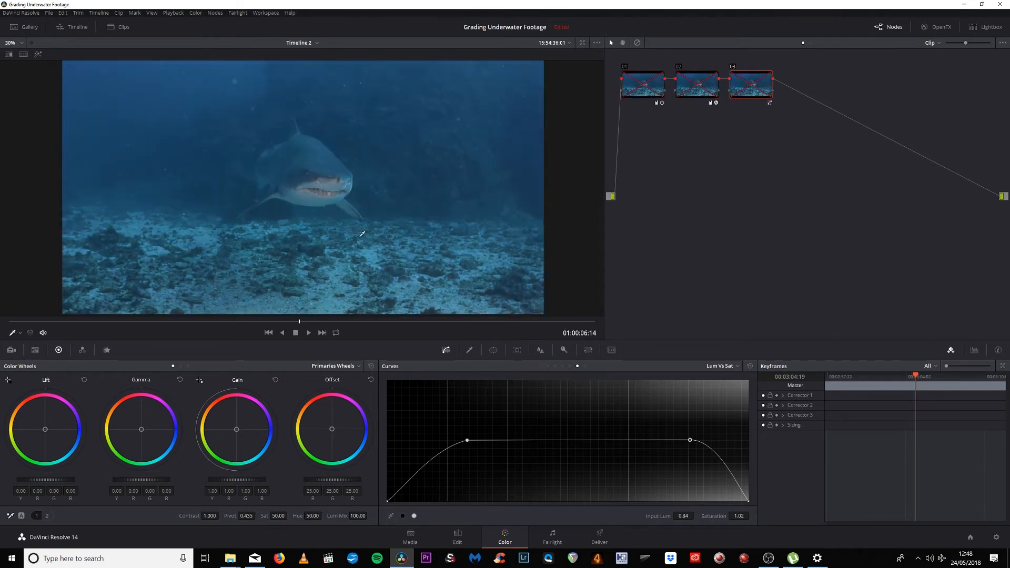
{"action": "key", "text": "alt+d"}
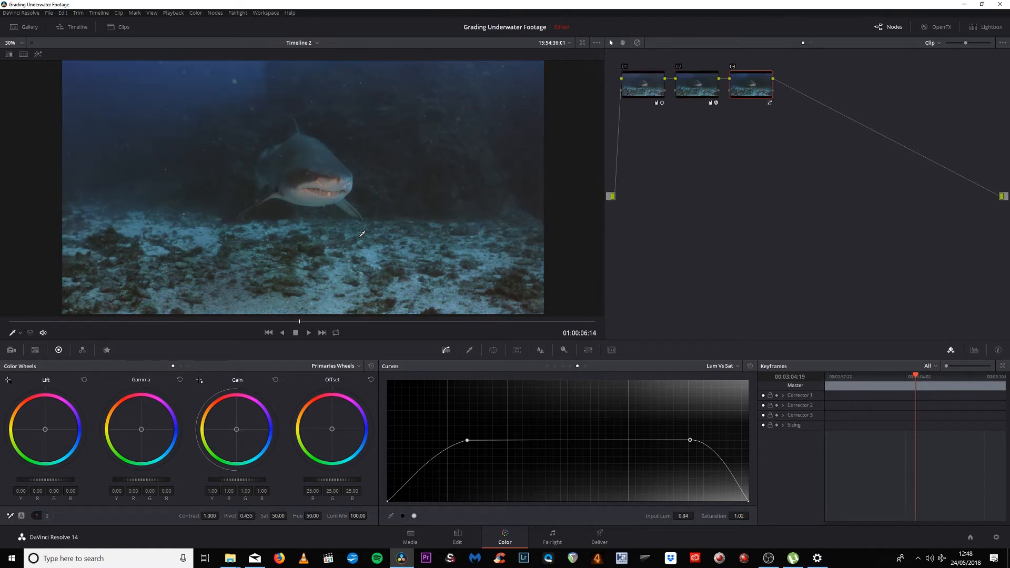
{"action": "key", "text": "alt+d"}
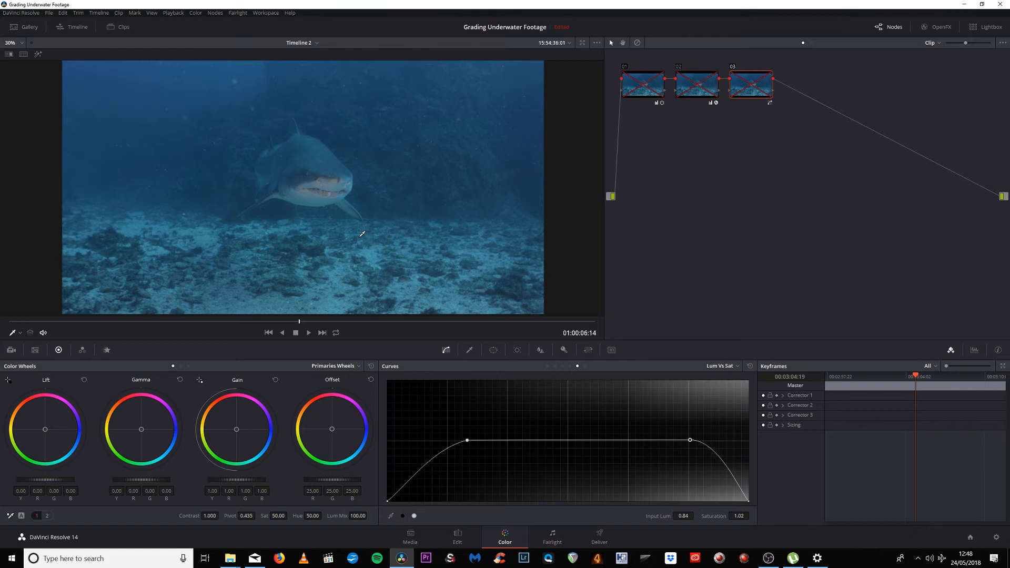
{"action": "key", "text": "alt+d"}
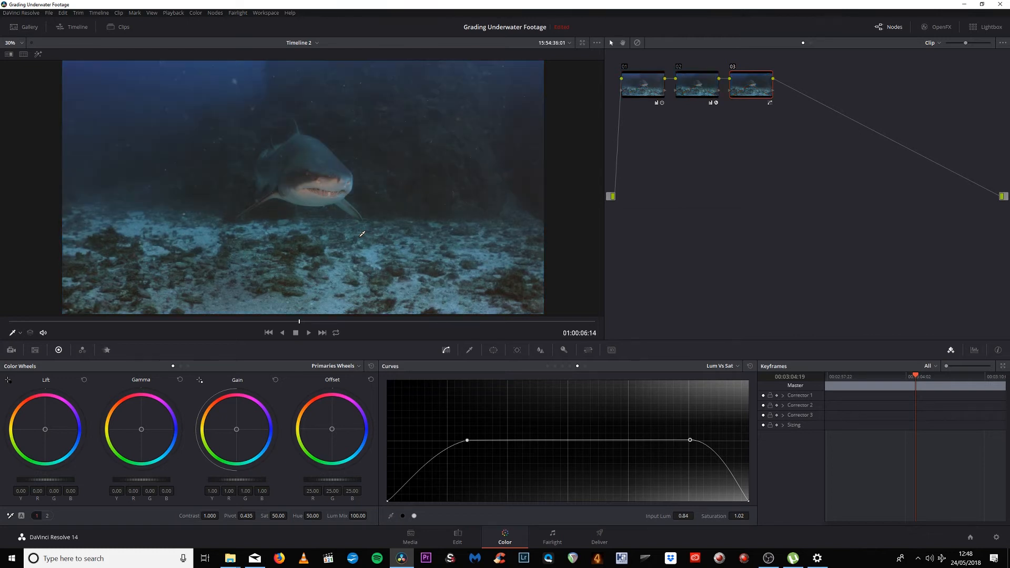
{"action": "scroll", "coordinate": [188, 216], "scroll_direction": "up", "scroll_amount": 10}
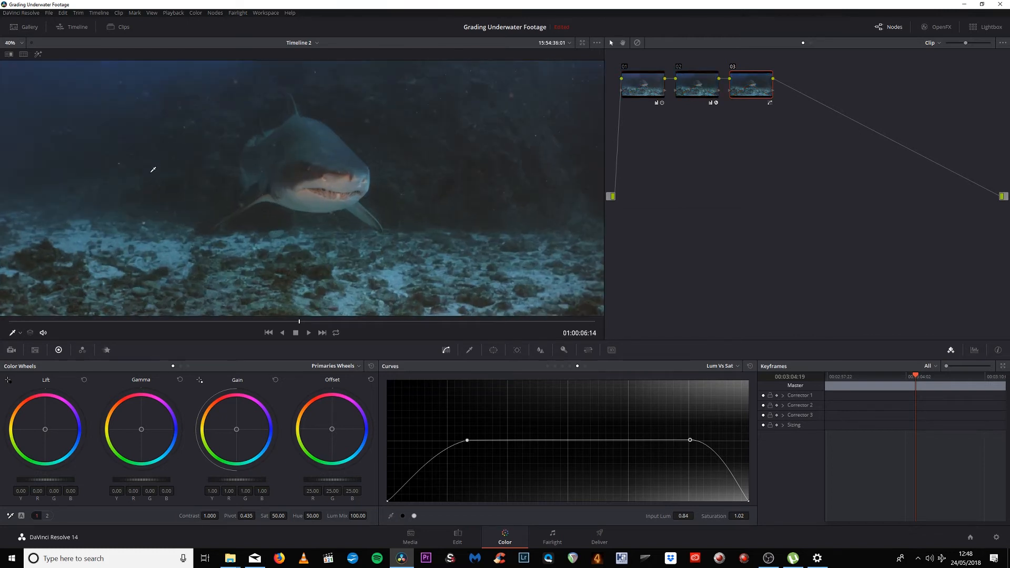
{"action": "scroll", "coordinate": [282, 210], "scroll_direction": "up", "scroll_amount": 5}
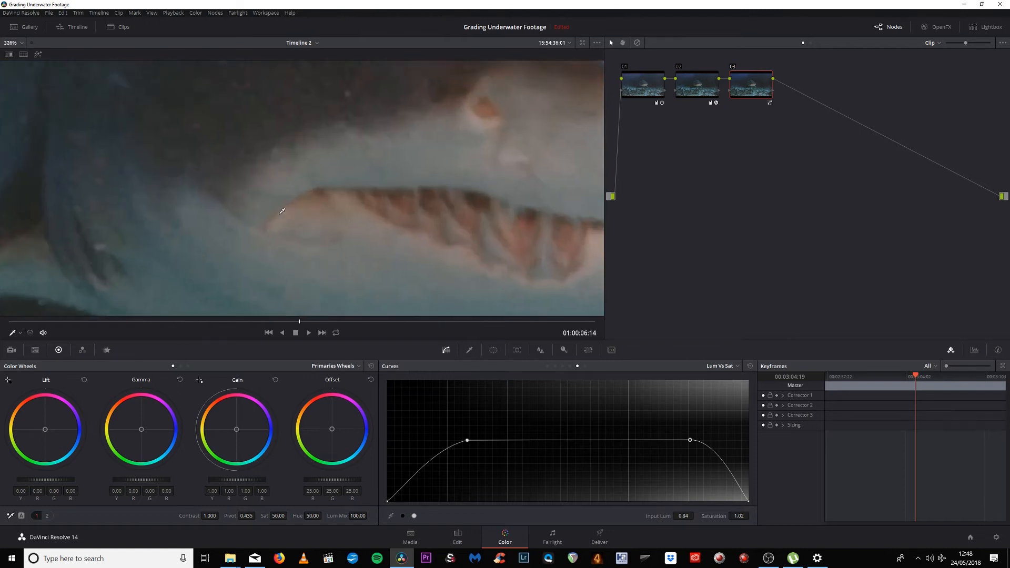
{"action": "scroll", "coordinate": [274, 207], "scroll_direction": "down", "scroll_amount": 5}
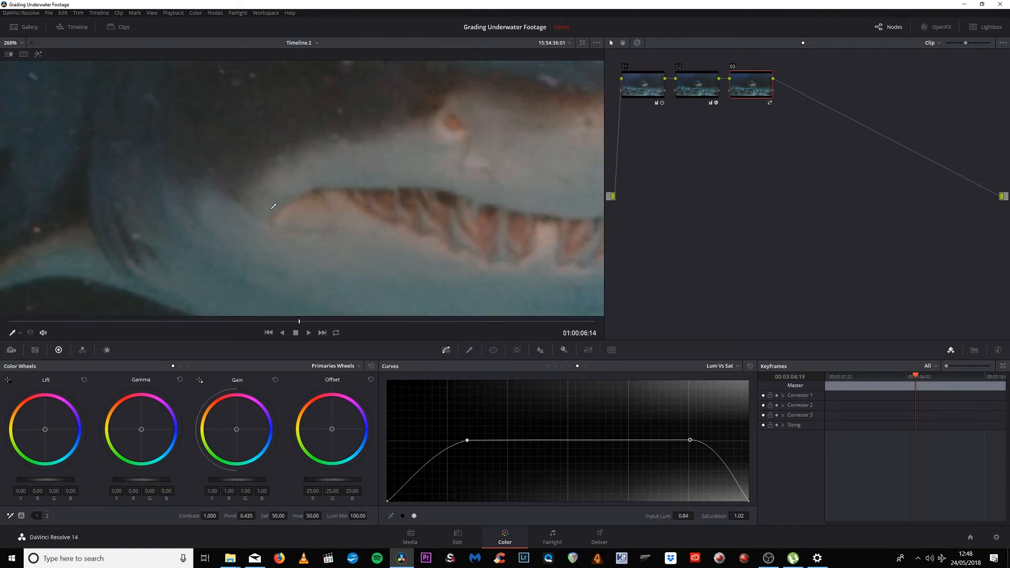
{"action": "scroll", "coordinate": [273, 205], "scroll_direction": "up", "scroll_amount": 4}
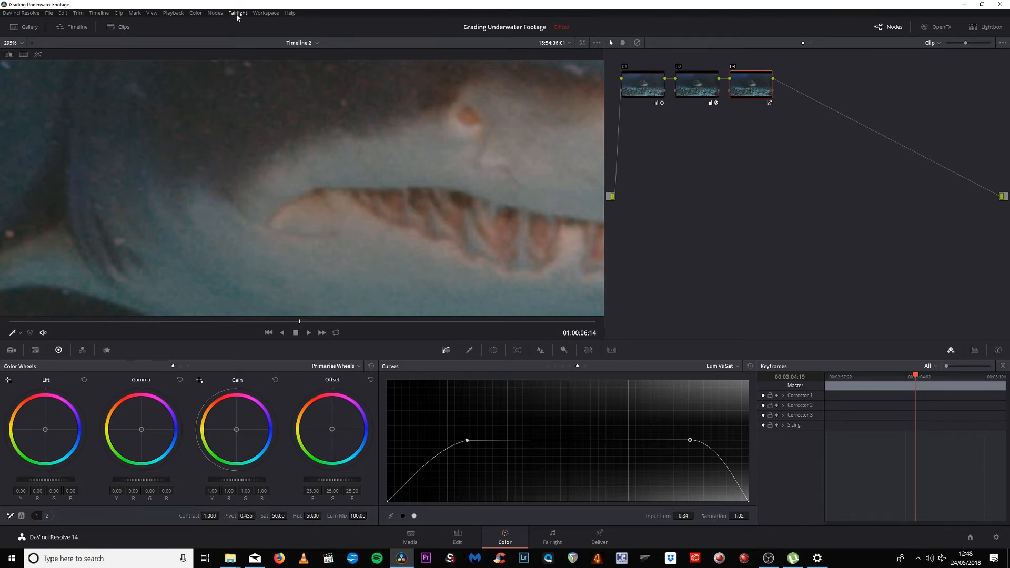
Add a fourth serial node with Spatial NR luma and chroma thresholds of 10 and check the shark's skin for noise
{"action": "left_click", "coordinate": [215, 12]}
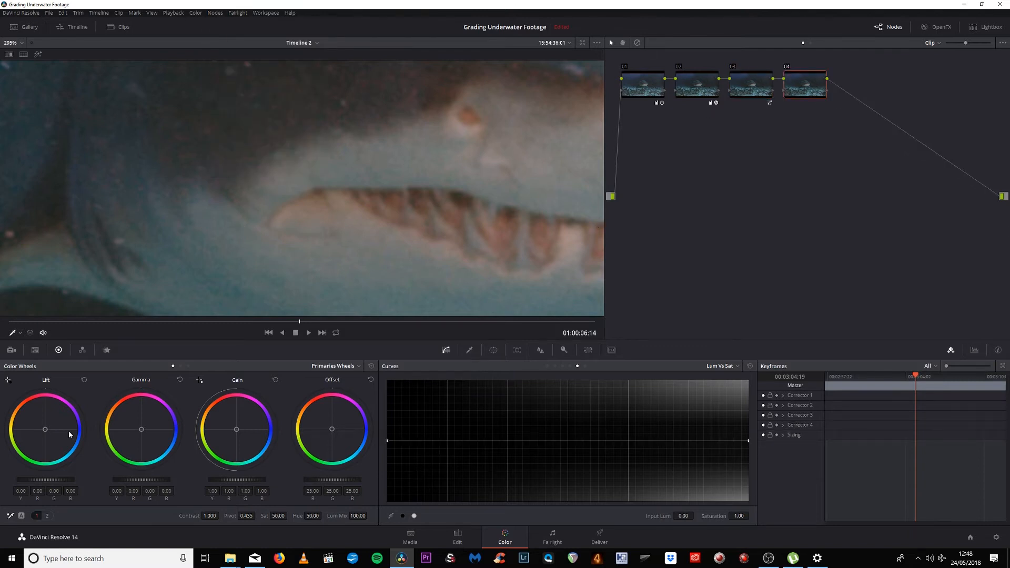
{"action": "left_click", "coordinate": [106, 350]}
{"action": "left_click", "coordinate": [225, 446]}
{"action": "type", "text": "10"}
{"action": "key", "text": "Return"}
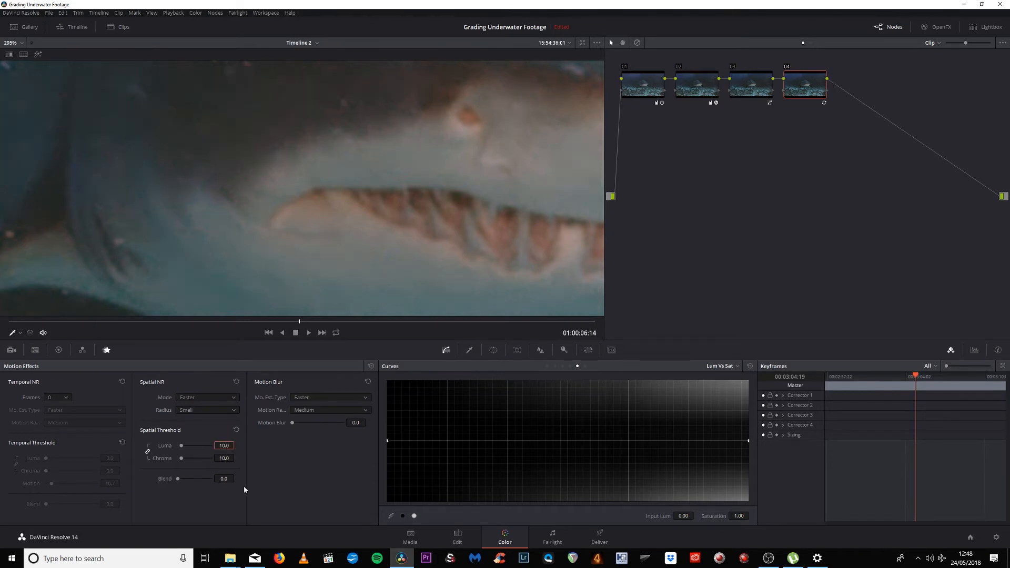
{"action": "scroll", "coordinate": [273, 164], "scroll_direction": "down", "scroll_amount": 10}
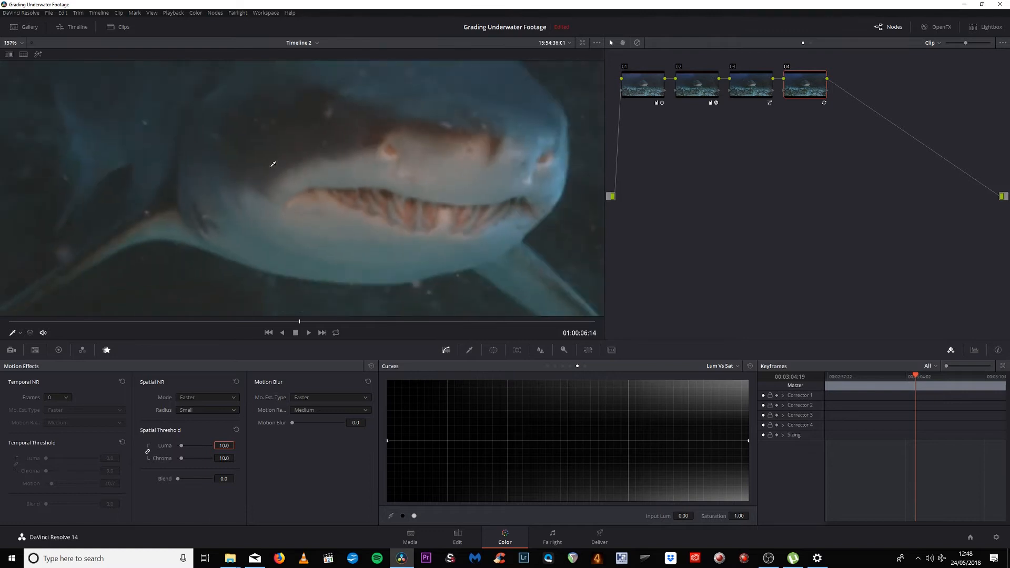
{"action": "scroll", "coordinate": [273, 164], "scroll_direction": "up", "scroll_amount": 3}
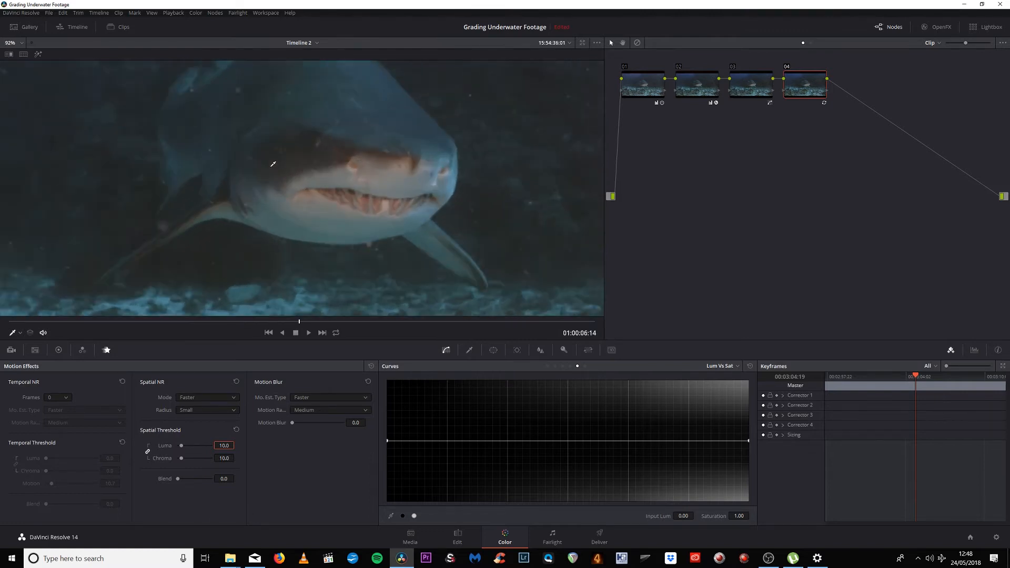
{"action": "scroll", "coordinate": [360, 220], "scroll_direction": "up", "scroll_amount": 2}
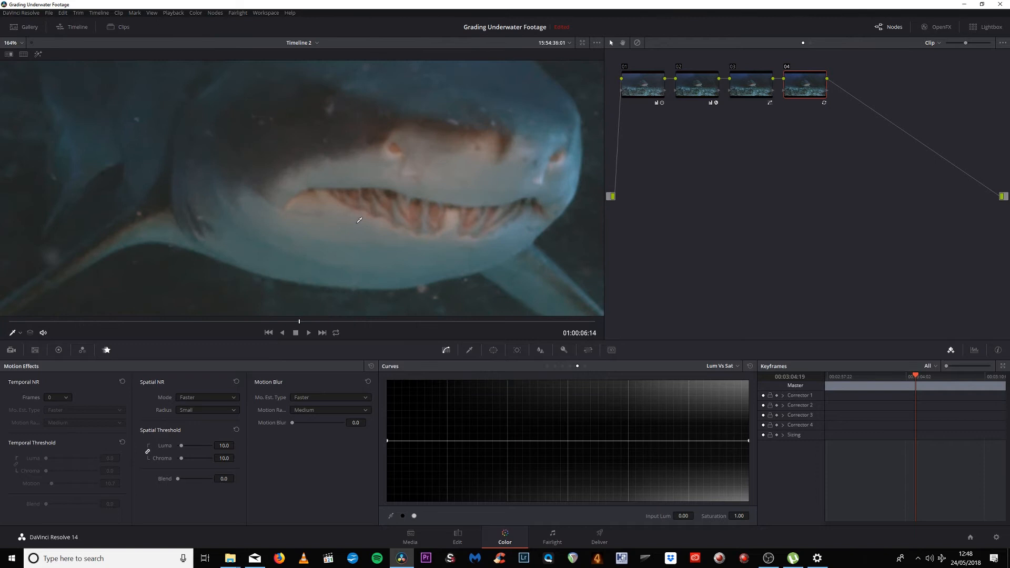
Sharpen the fourth node with a blur radius of 0.47 on all channels and apply FilmConvert Pro to it
{"action": "left_click", "coordinate": [542, 351]}
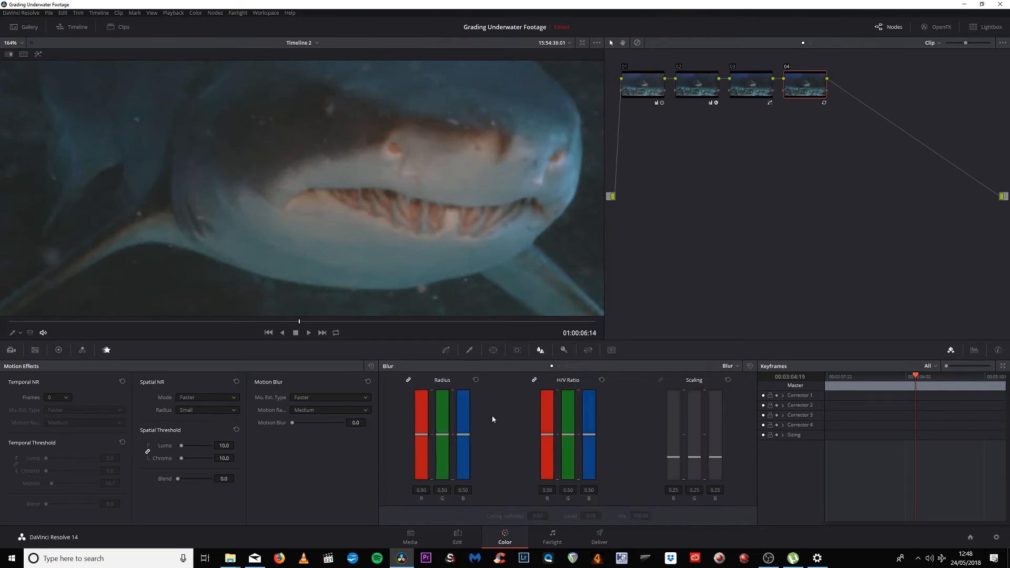
{"action": "left_click_drag", "start_coordinate": [420, 436], "coordinate": [421, 439]}
{"action": "left_click", "coordinate": [943, 26]}
{"action": "left_click_drag", "start_coordinate": [914, 290], "coordinate": [807, 87]}
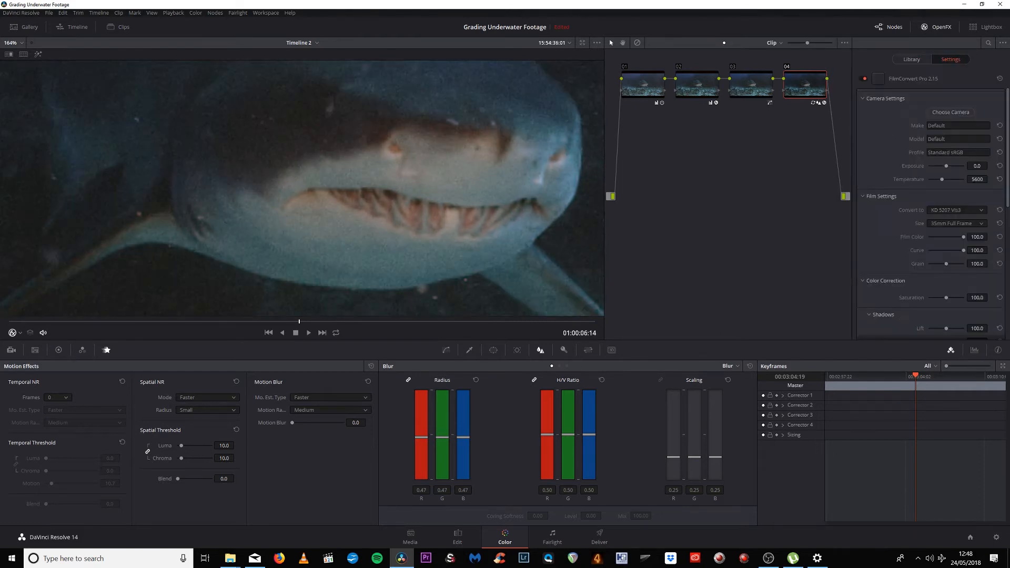
Set the fourth node's FilmConvert camera to Canon 7D - 60D with the Prolost profile and the film stock to KD 5213 Vis3
{"action": "left_click", "coordinate": [943, 113]}
{"action": "left_click", "coordinate": [914, 100]}
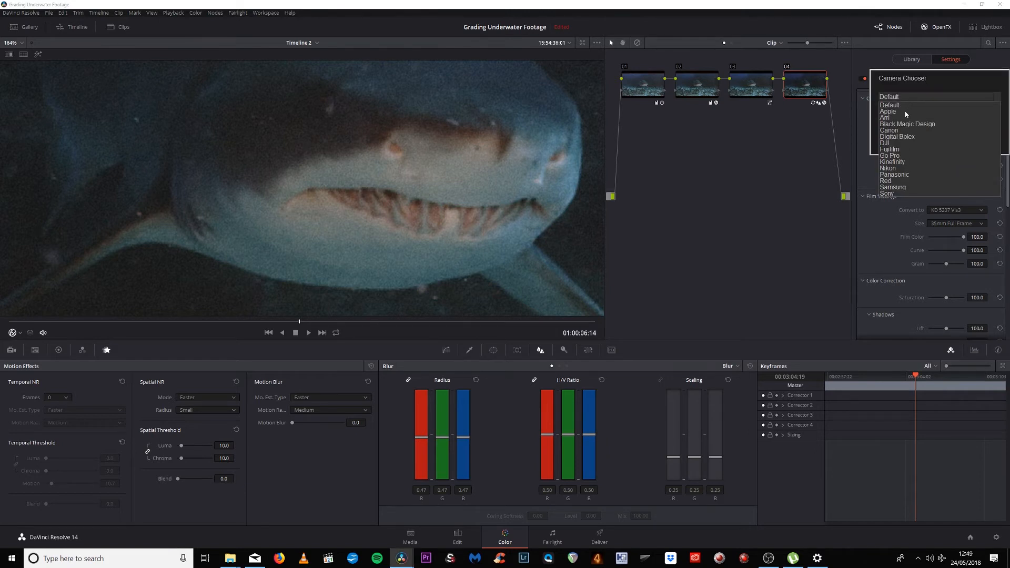
{"action": "left_click", "coordinate": [888, 130]}
{"action": "left_click", "coordinate": [903, 112]}
{"action": "left_click", "coordinate": [895, 140]}
{"action": "left_click", "coordinate": [889, 128]}
{"action": "left_click", "coordinate": [889, 159]}
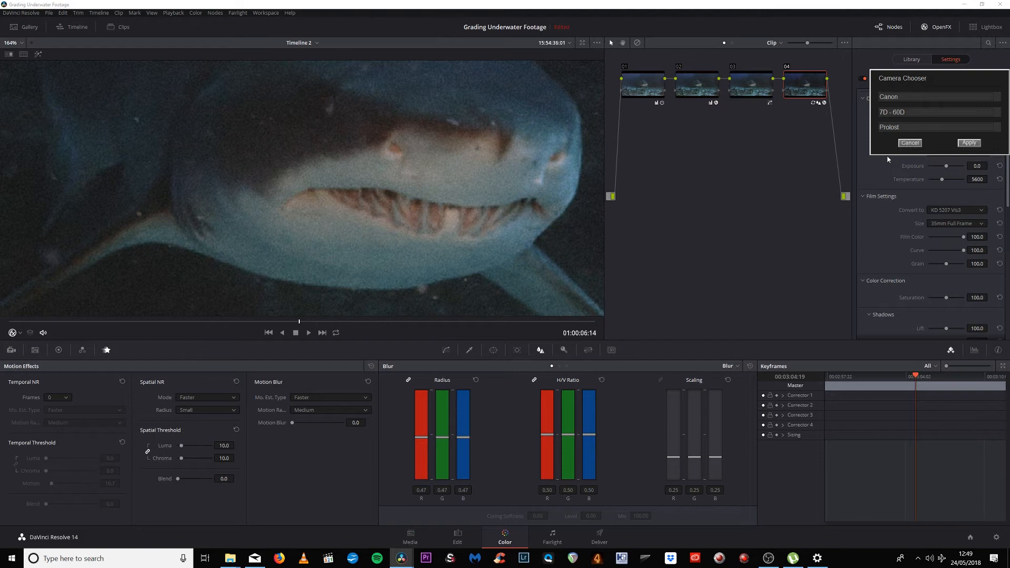
{"action": "left_click", "coordinate": [966, 143]}
{"action": "left_click", "coordinate": [953, 209]}
{"action": "left_click", "coordinate": [939, 226]}
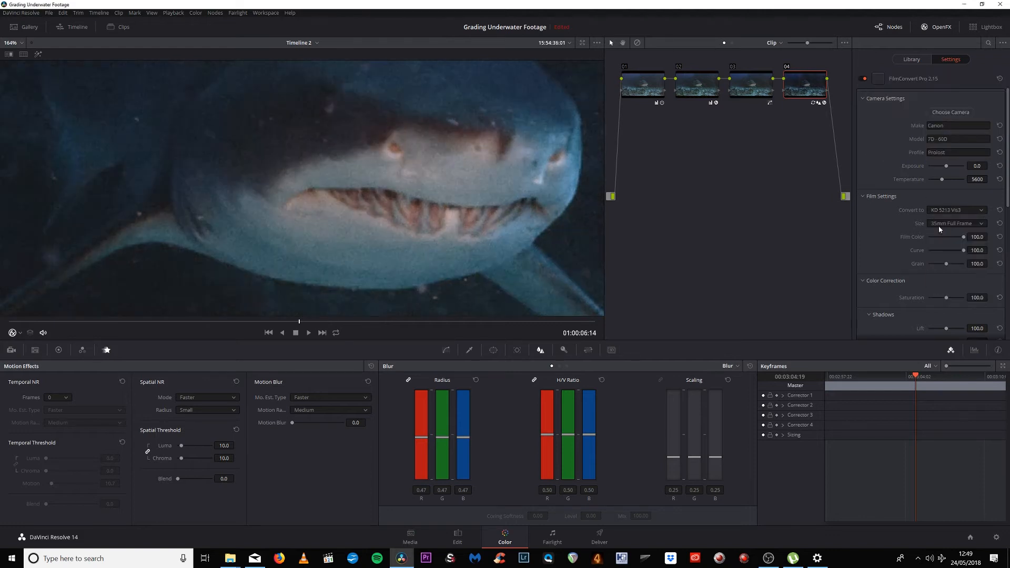
Set the FilmConvert film color to 0 and grain to 35 on the fourth node and check the whole frame
{"action": "double_click", "coordinate": [976, 237]}
{"action": "type", "text": "0"}
{"action": "key", "text": "Return"}
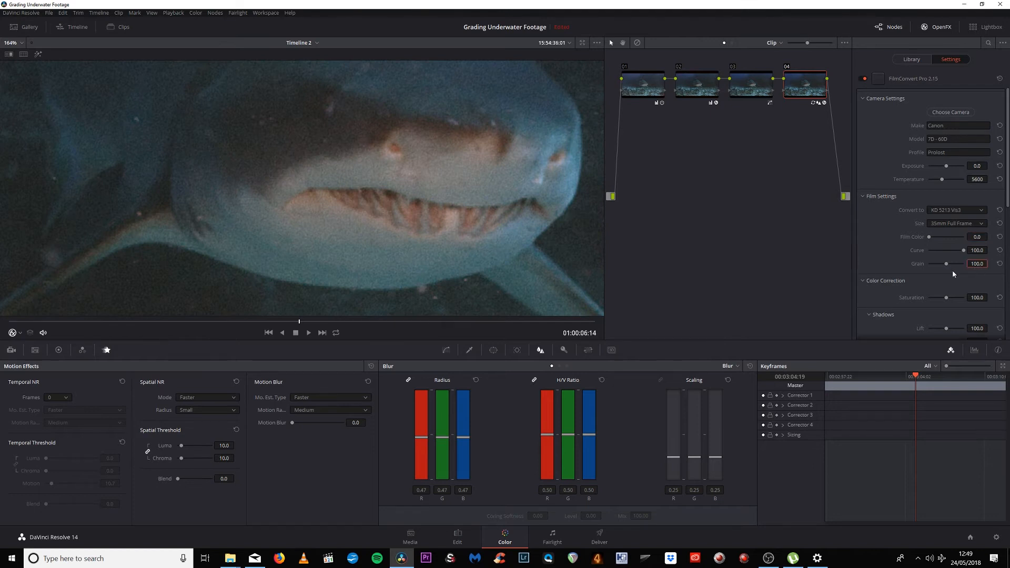
{"action": "type", "text": "35"}
{"action": "key", "text": "Return"}
{"action": "scroll", "coordinate": [377, 180], "scroll_direction": "down", "scroll_amount": 8}
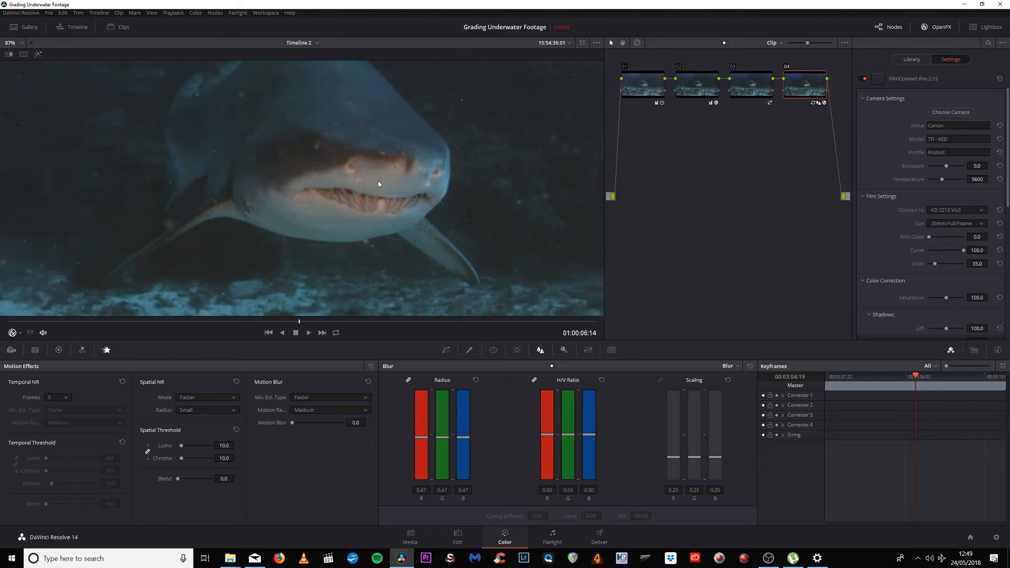
{"action": "scroll", "coordinate": [377, 180], "scroll_direction": "down", "scroll_amount": 3}
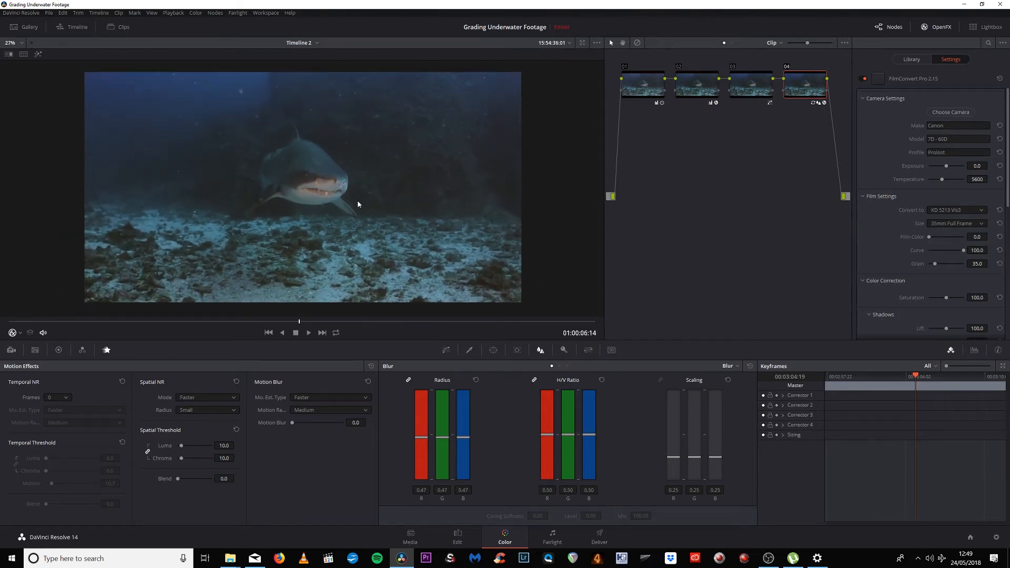
{"action": "scroll", "coordinate": [354, 202], "scroll_direction": "up", "scroll_amount": 2}
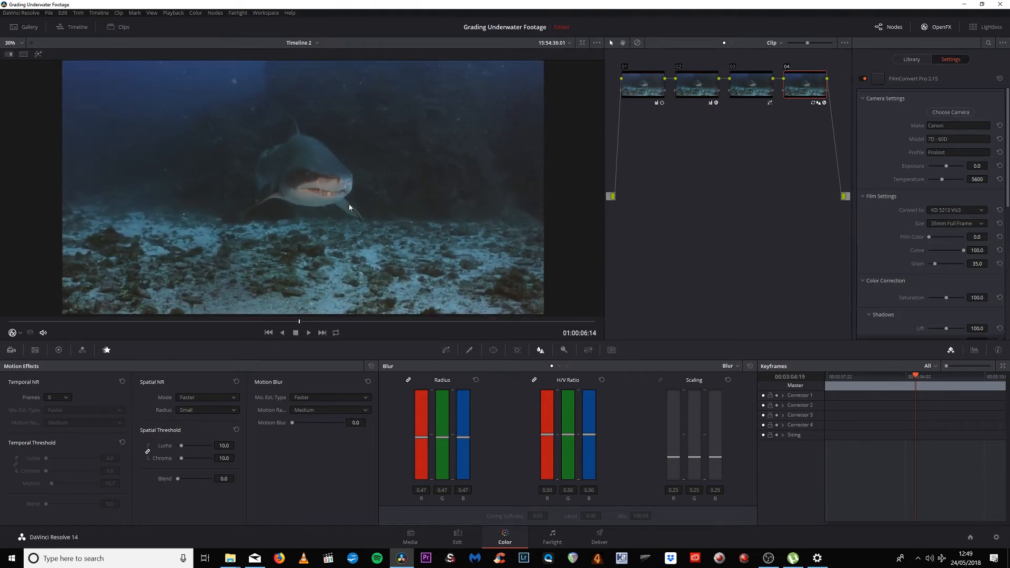
Close the effects settings and review the graded shark shot in the Cinema Viewer
{"action": "left_click", "coordinate": [927, 27]}
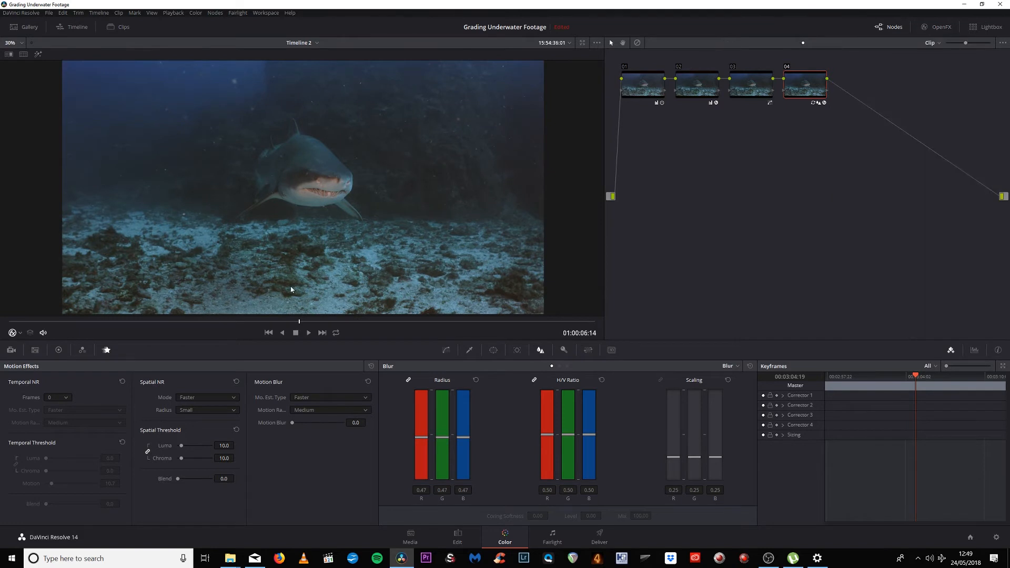
{"action": "left_click", "coordinate": [262, 12]}
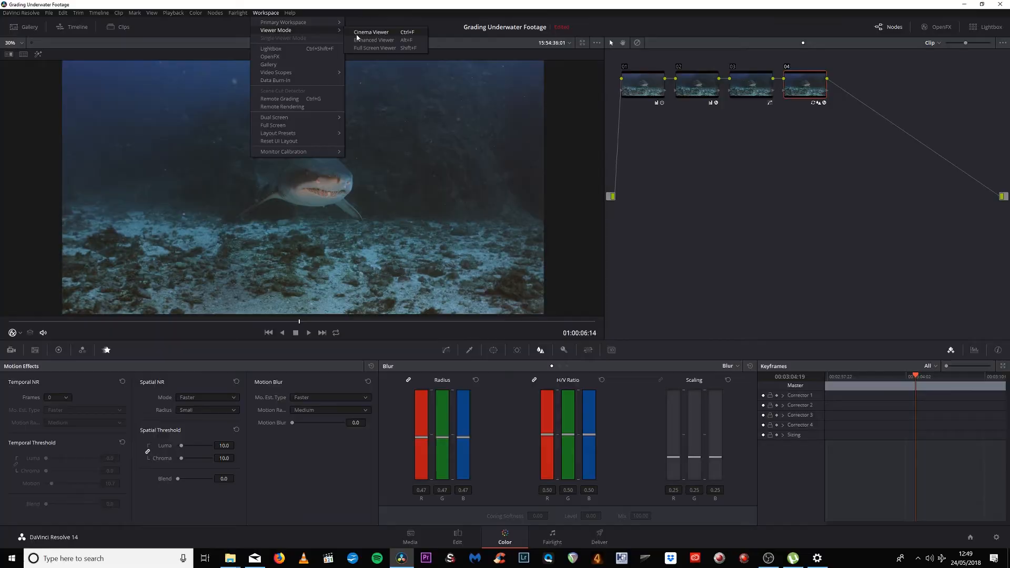
{"action": "left_click", "coordinate": [357, 32]}
{"action": "mouse_move", "coordinate": [330, 219]}
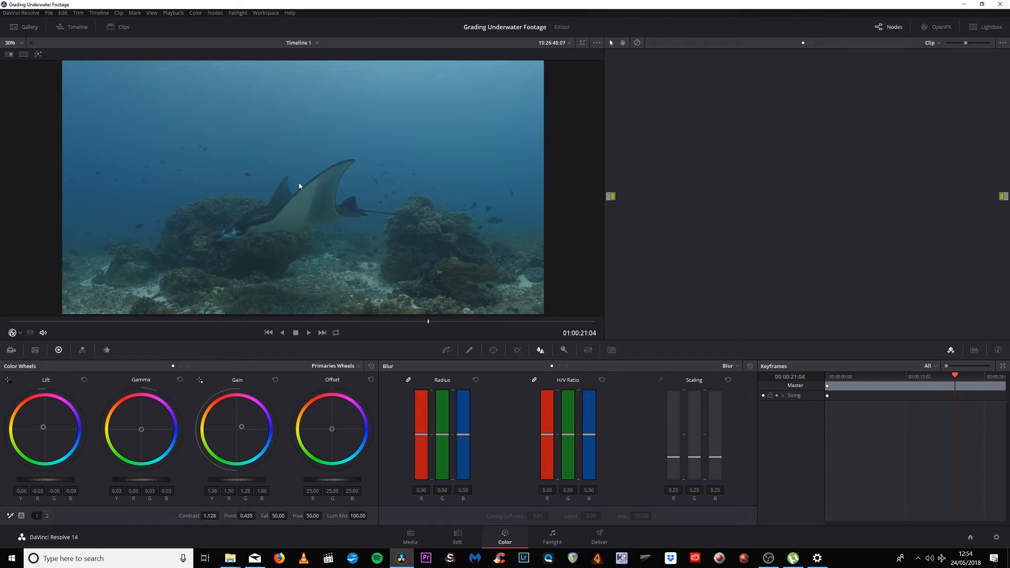
Play and scrub through the manta ray clip in Timeline 1 from start to end
{"action": "left_click_drag", "start_coordinate": [80, 322], "coordinate": [7, 327]}
{"action": "left_click", "coordinate": [308, 332]}
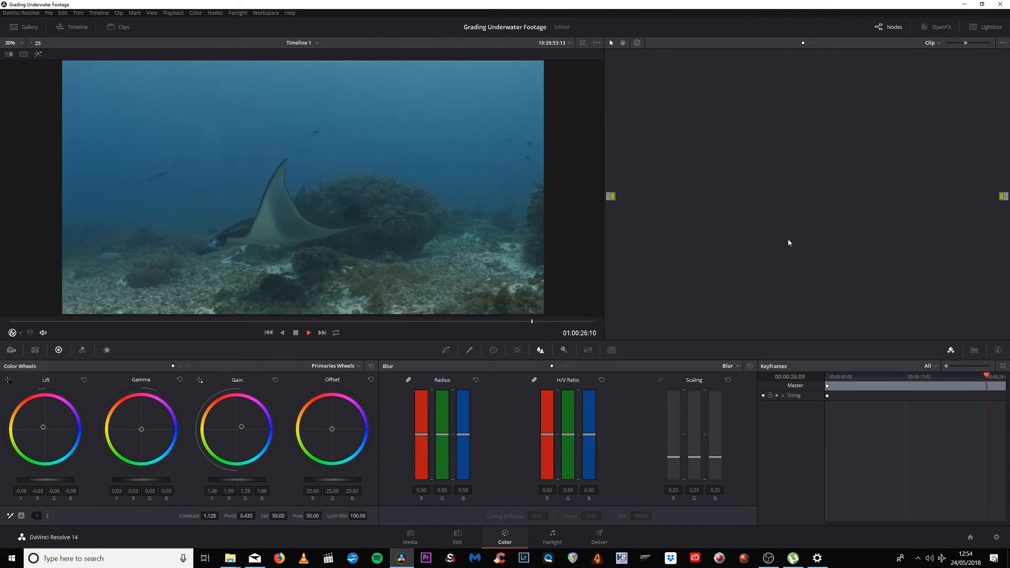
{"action": "left_click", "coordinate": [294, 334]}
{"action": "left_click", "coordinate": [270, 321]}
{"action": "left_click_drag", "start_coordinate": [270, 322], "coordinate": [14, 326]}
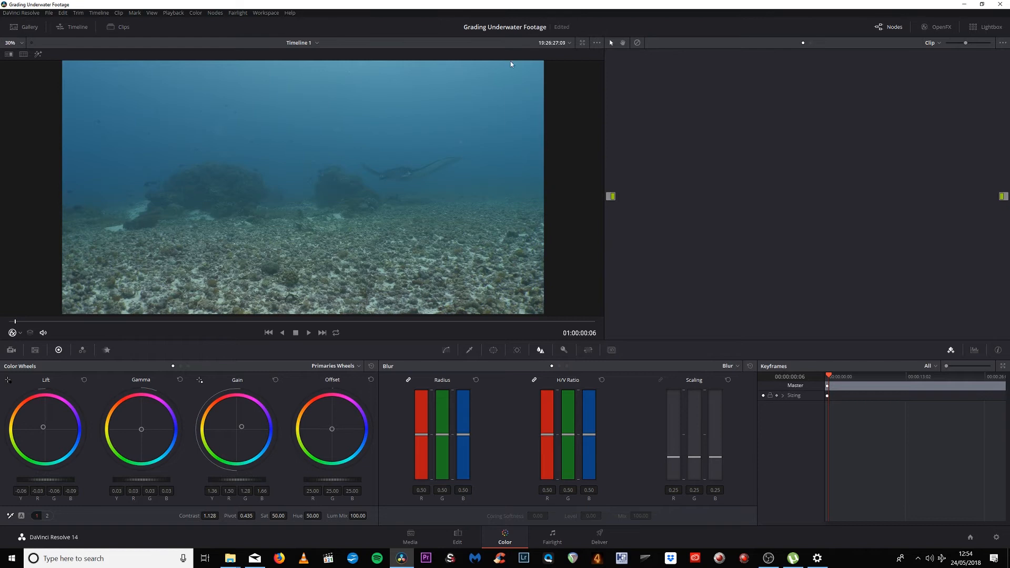
{"action": "left_click_drag", "start_coordinate": [16, 322], "coordinate": [594, 329]}
Display the video scopes clear of the viewer and park the manta ray clip at frame 01:00:17:10
{"action": "left_click", "coordinate": [265, 12]}
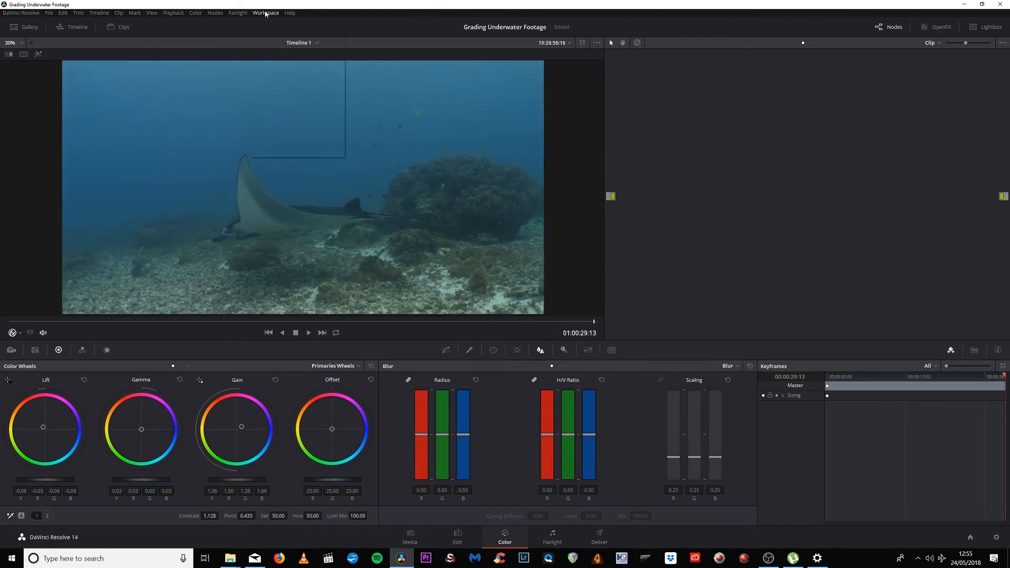
{"action": "mouse_move", "coordinate": [289, 72]}
{"action": "left_click", "coordinate": [359, 76]}
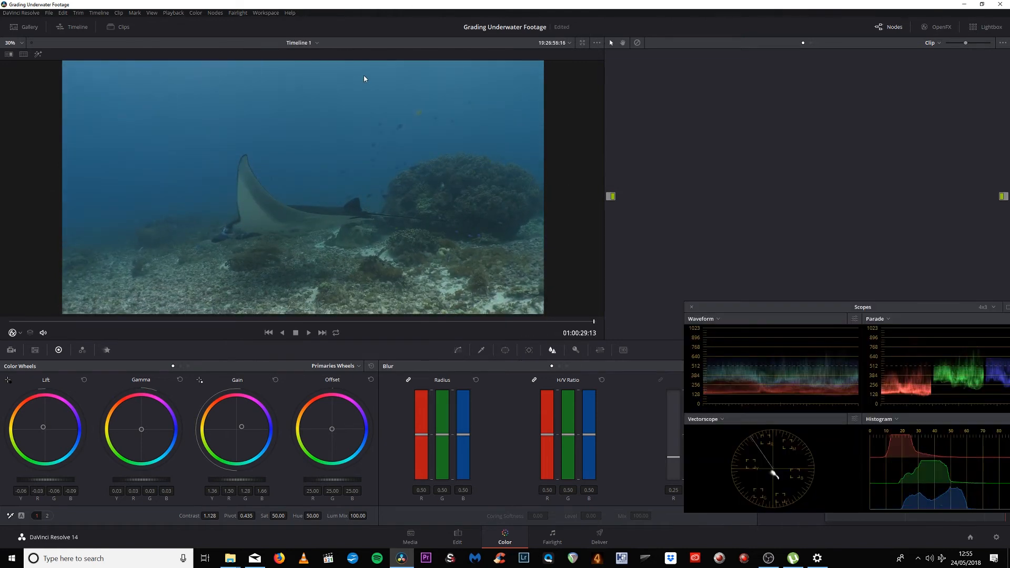
{"action": "left_click_drag", "start_coordinate": [814, 307], "coordinate": [732, 235]}
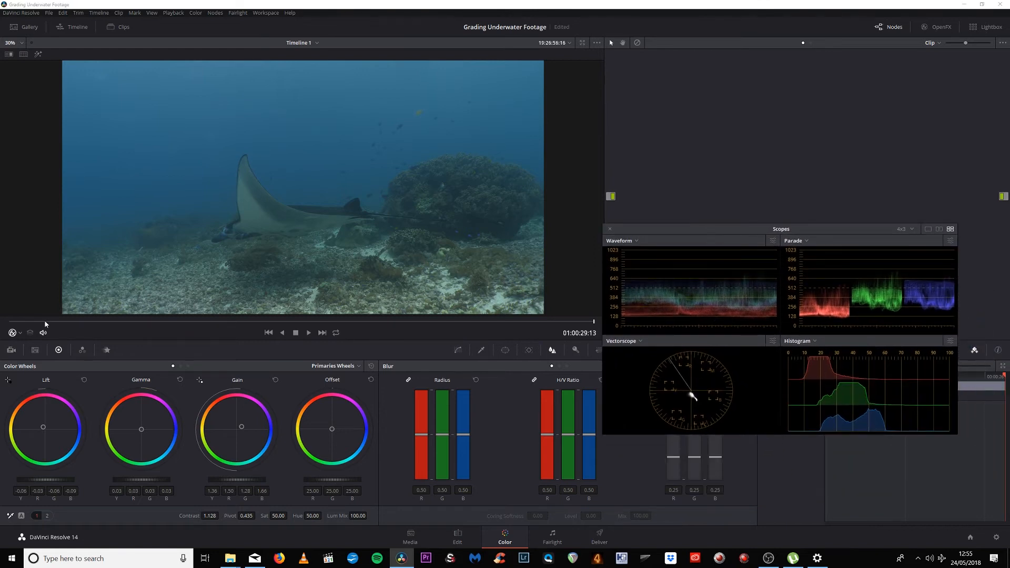
{"action": "mouse_move", "coordinate": [45, 324]}
{"action": "left_mouse_down"}
{"action": "mouse_move", "coordinate": [12, 324]}
{"action": "mouse_move", "coordinate": [506, 319]}
{"action": "mouse_move", "coordinate": [591, 330]}
{"action": "mouse_move", "coordinate": [315, 331]}
{"action": "mouse_move", "coordinate": [351, 332]}
{"action": "left_mouse_up"}
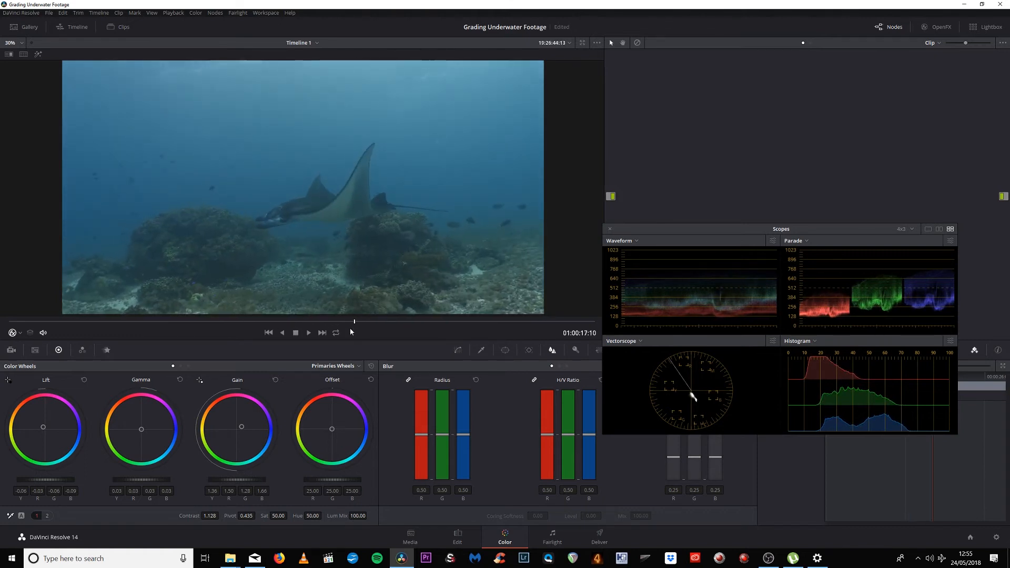
{"action": "left_click_drag", "start_coordinate": [705, 233], "coordinate": [734, 288]}
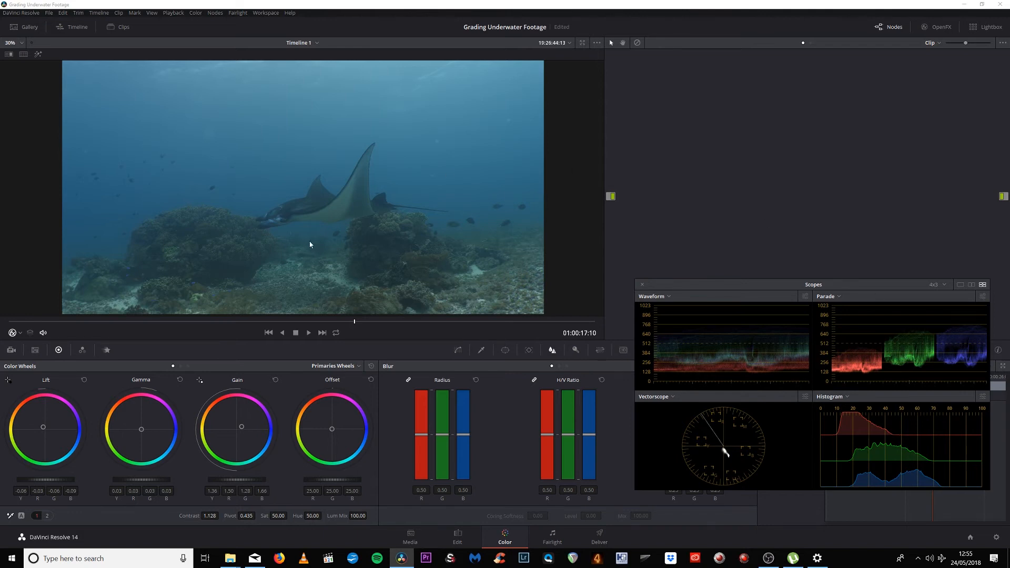
Add a serial node to the manta ray clip and warm its gamma to red 0.03, green -0.01 and blue -0.03
{"action": "left_click", "coordinate": [215, 12]}
{"action": "left_click", "coordinate": [227, 43]}
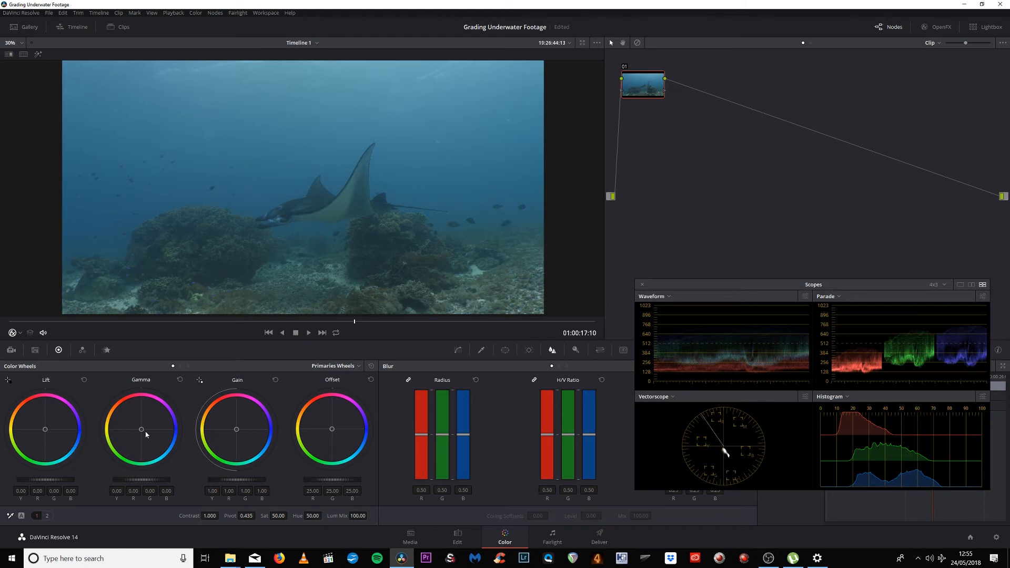
{"action": "left_click_drag", "start_coordinate": [141, 429], "coordinate": [136, 424]}
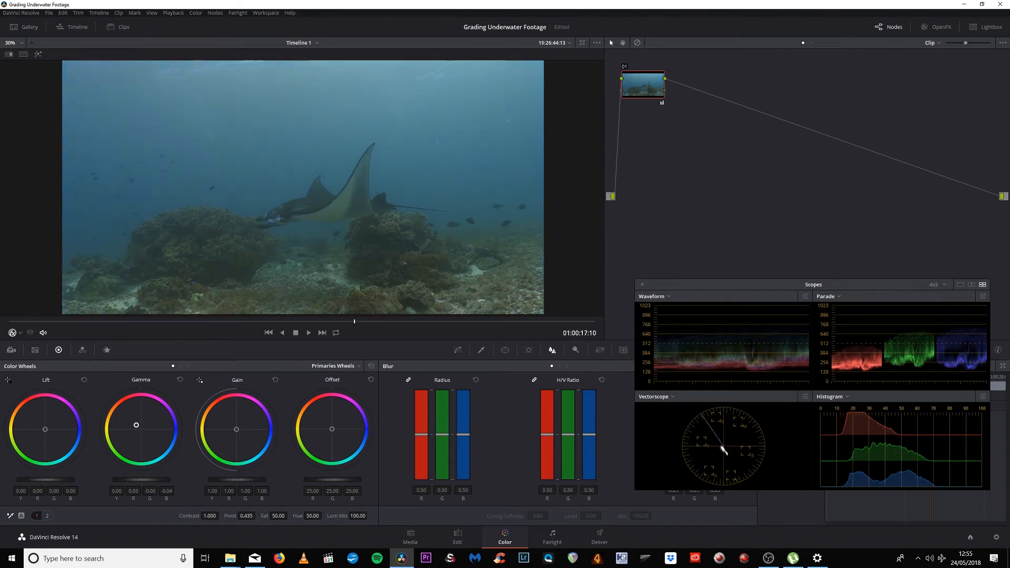
{"action": "left_click_drag", "start_coordinate": [136, 425], "coordinate": [137, 425]}
Shift the gain to red 1.11, green 0.94 and blue 1.22, and bypass and restore the grade to compare
{"action": "left_click_drag", "start_coordinate": [233, 433], "coordinate": [238, 428]}
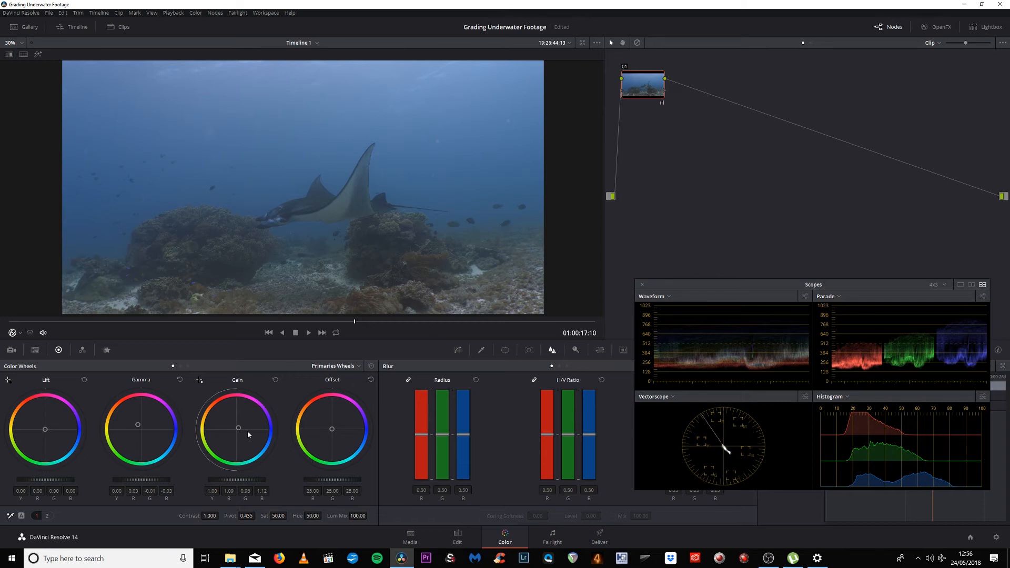
{"action": "left_click_drag", "start_coordinate": [240, 430], "coordinate": [242, 427]}
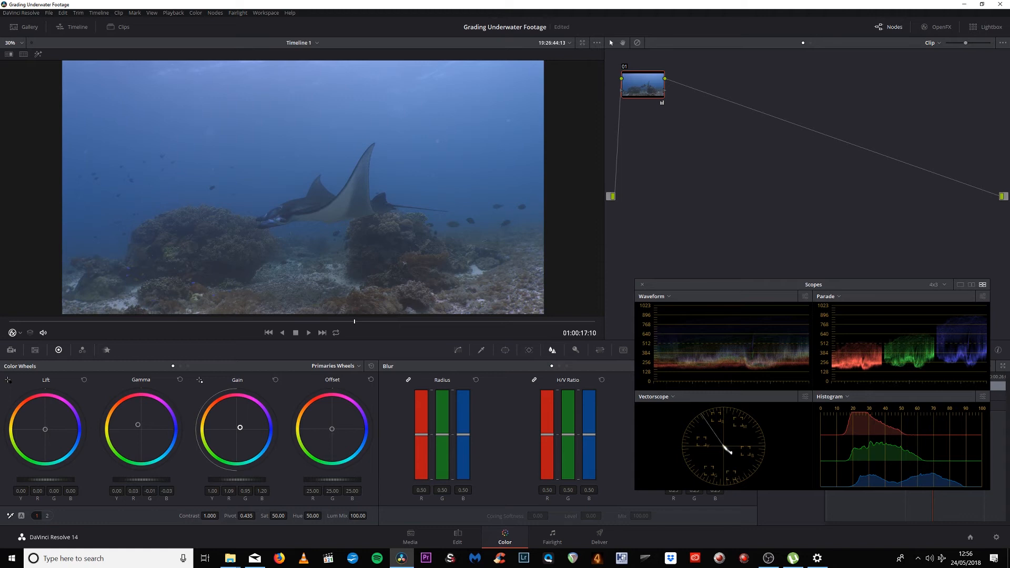
{"action": "left_click_drag", "start_coordinate": [240, 428], "coordinate": [240, 427]}
{"action": "key", "text": "ctrl+d"}
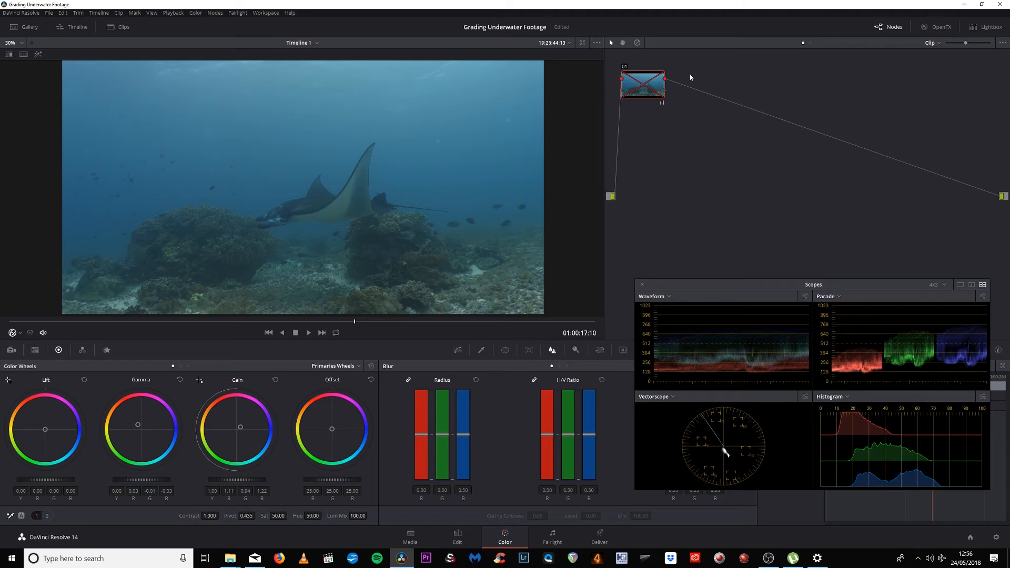
{"action": "key", "text": "ctrl+d"}
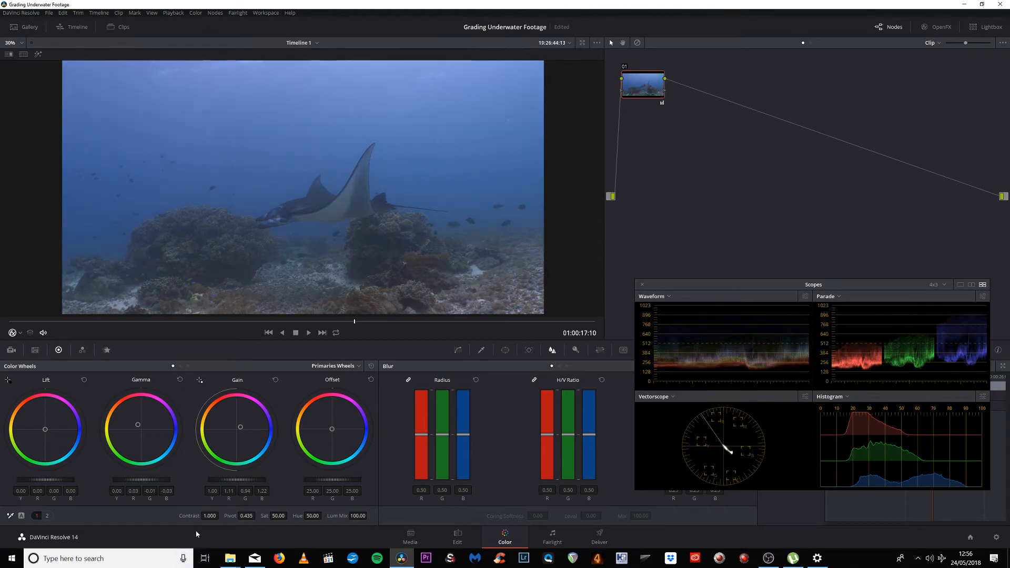
Raise the contrast to 1.226 and brighten the image with master gamma at 0.01 and master gain at 1.07
{"action": "left_click_drag", "start_coordinate": [220, 516], "coordinate": [221, 516]}
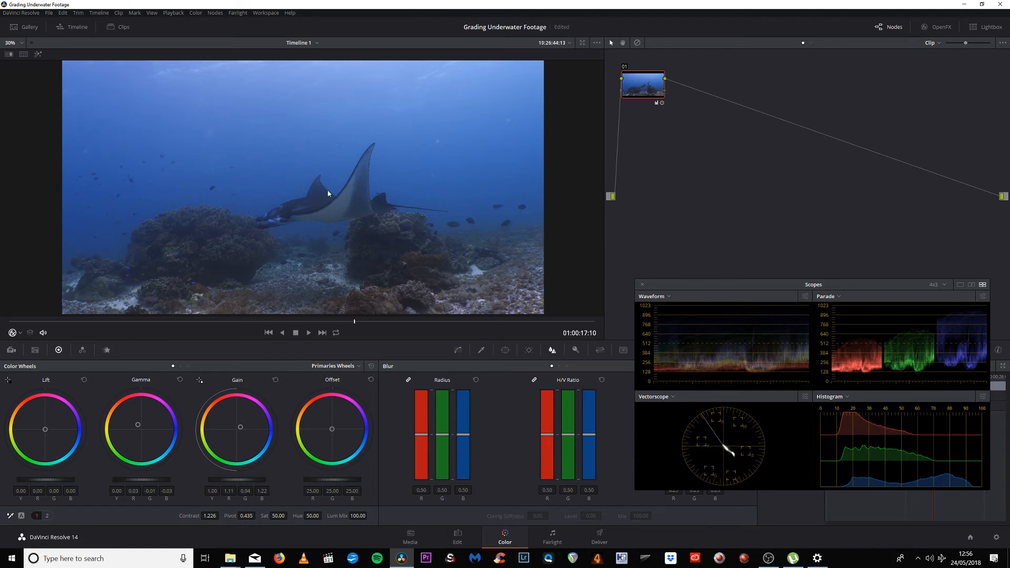
{"action": "left_click_drag", "start_coordinate": [132, 484], "coordinate": [142, 483]}
{"action": "left_click_drag", "start_coordinate": [231, 479], "coordinate": [243, 479]}
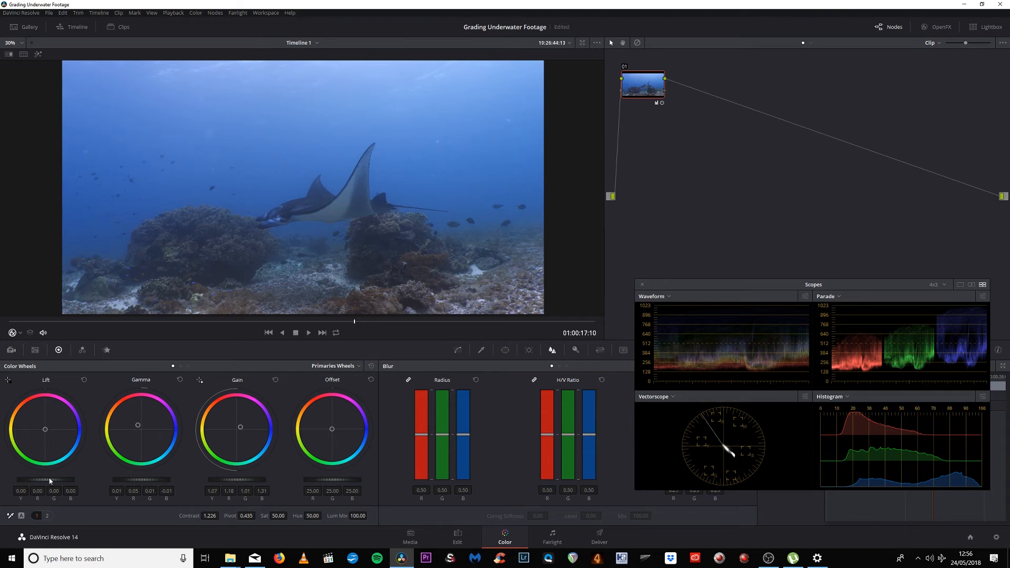
Switch the color wheels to Log mode and lower the shadows to -0.11 on all channels
{"action": "left_click", "coordinate": [343, 366]}
{"action": "left_click", "coordinate": [326, 393]}
{"action": "left_click_drag", "start_coordinate": [51, 480], "coordinate": [34, 479]}
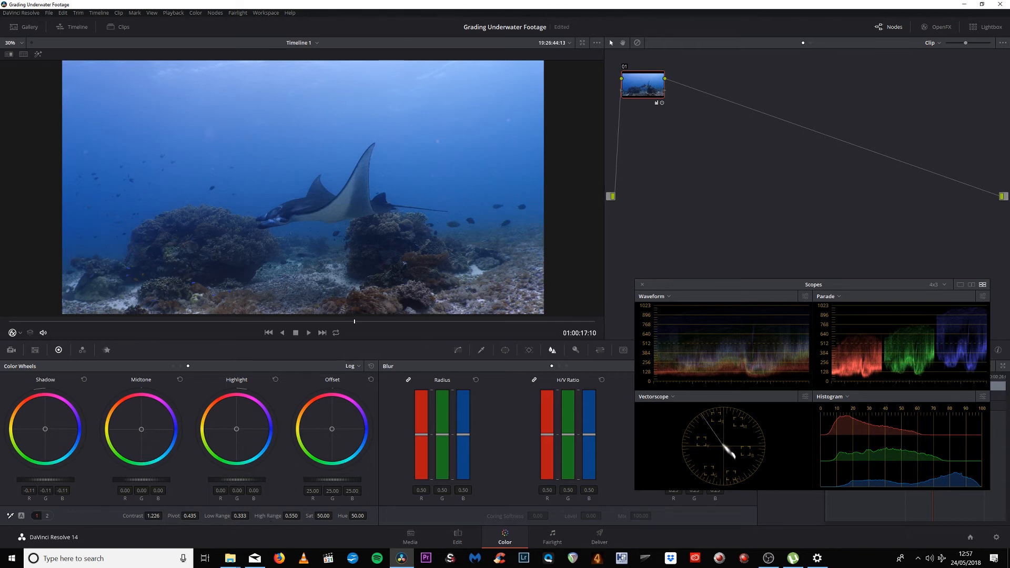
Increase the manta ray shot's saturation to 62
{"action": "left_click_drag", "start_coordinate": [335, 515], "coordinate": [389, 515]}
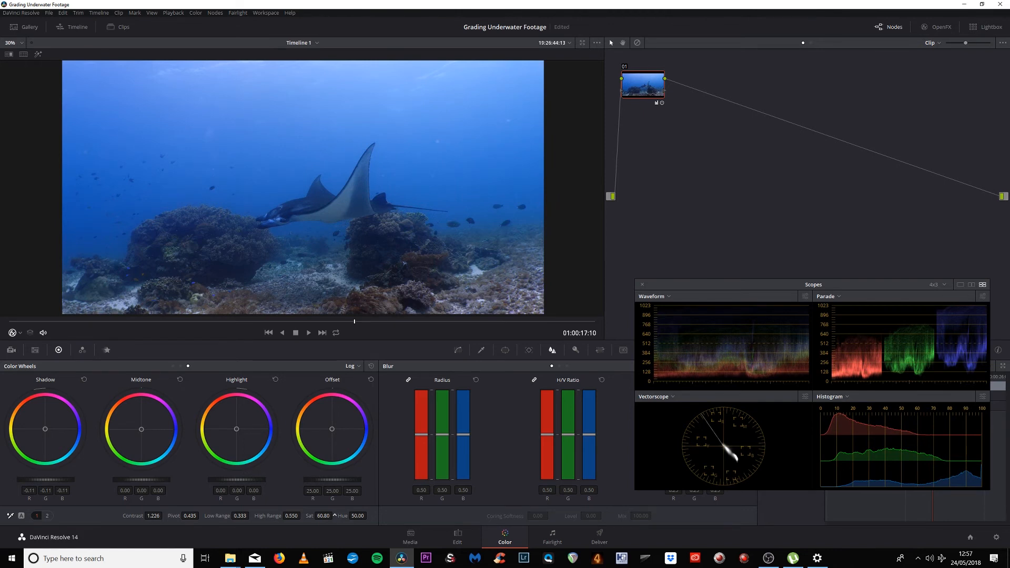
{"action": "left_click_drag", "start_coordinate": [334, 515], "coordinate": [330, 516]}
{"action": "scroll", "coordinate": [356, 183], "scroll_direction": "down", "scroll_amount": 6}
{"action": "scroll", "coordinate": [356, 183], "scroll_direction": "up", "scroll_amount": 6}
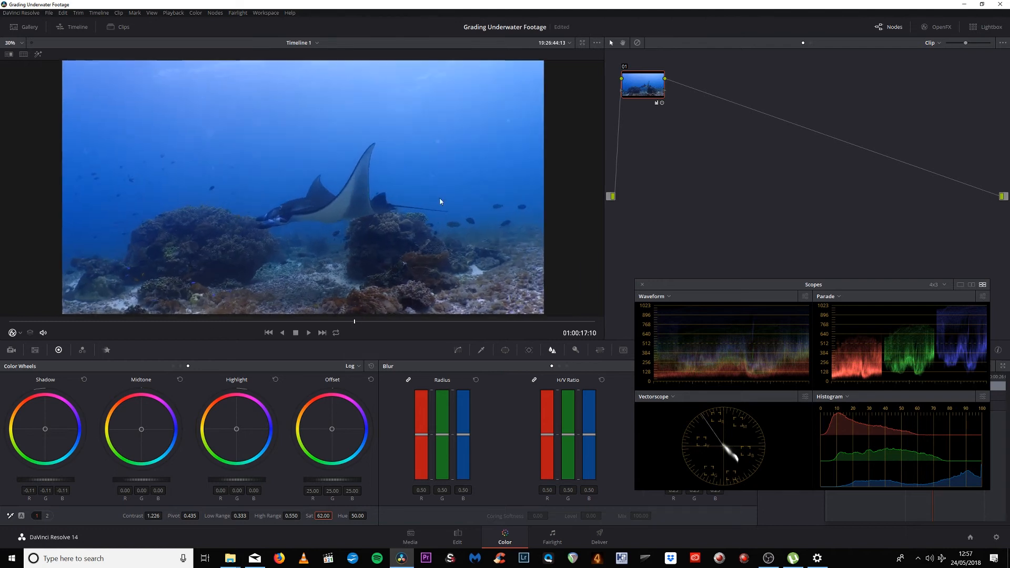
Hide the video scopes, bypass and restore the grade to compare, and review the manta ray clip at several points
{"action": "left_click", "coordinate": [642, 285]}
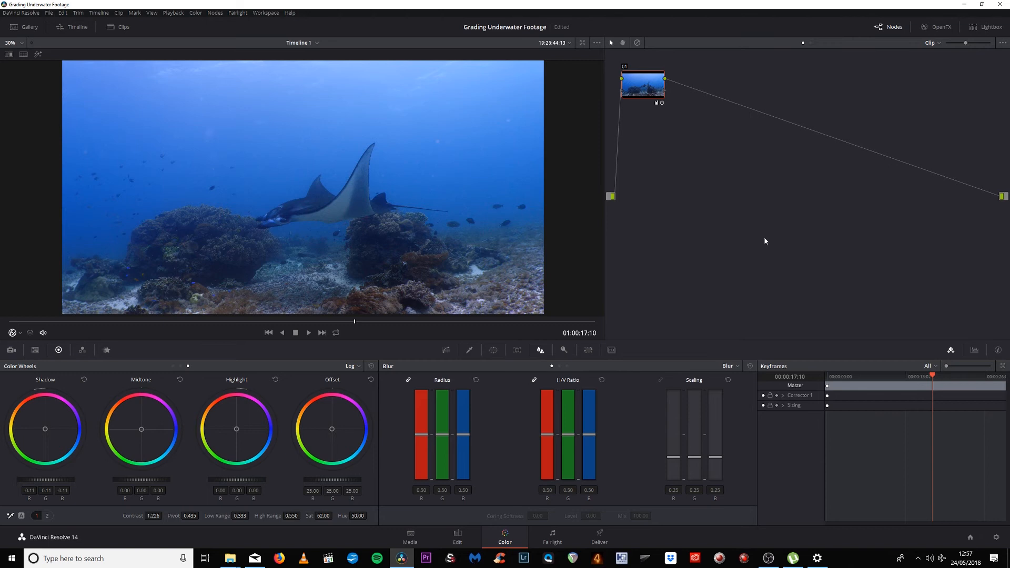
{"action": "key", "text": "shift+d"}
{"action": "key", "text": "shift+d"}
{"action": "left_click", "coordinate": [24, 320]}
{"action": "left_click_drag", "start_coordinate": [25, 325], "coordinate": [263, 329]}
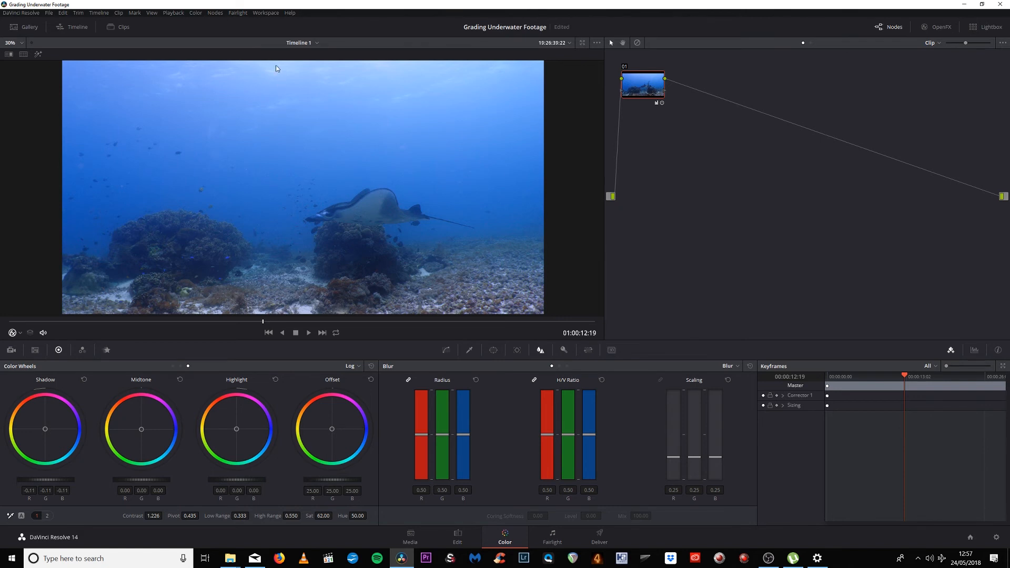
{"action": "left_click_drag", "start_coordinate": [263, 321], "coordinate": [427, 330]}
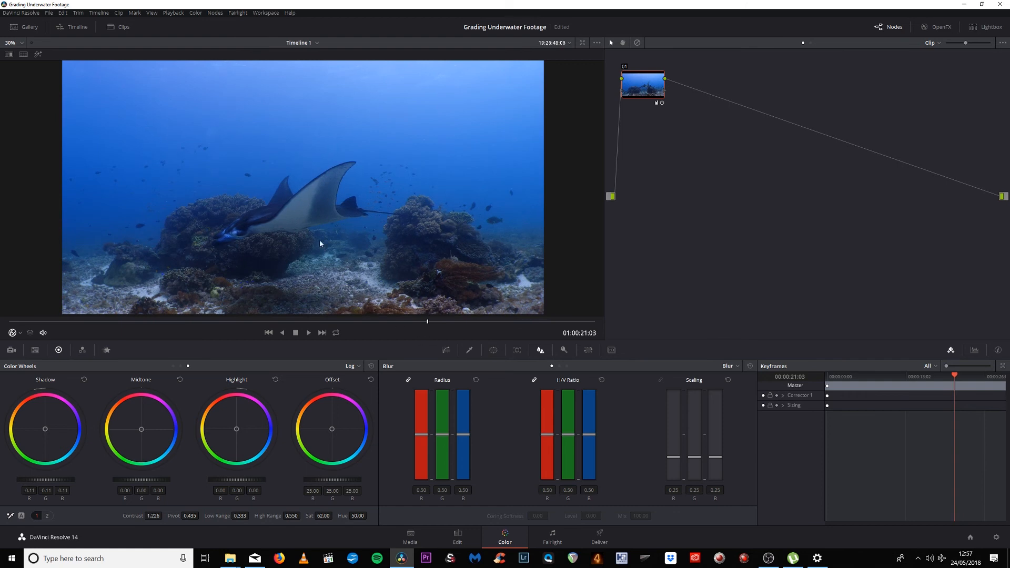
Inspect the manta ray's skin close up for noise, toggling the first node off and on to compare
{"action": "scroll", "coordinate": [320, 243], "scroll_direction": "up", "scroll_amount": 6}
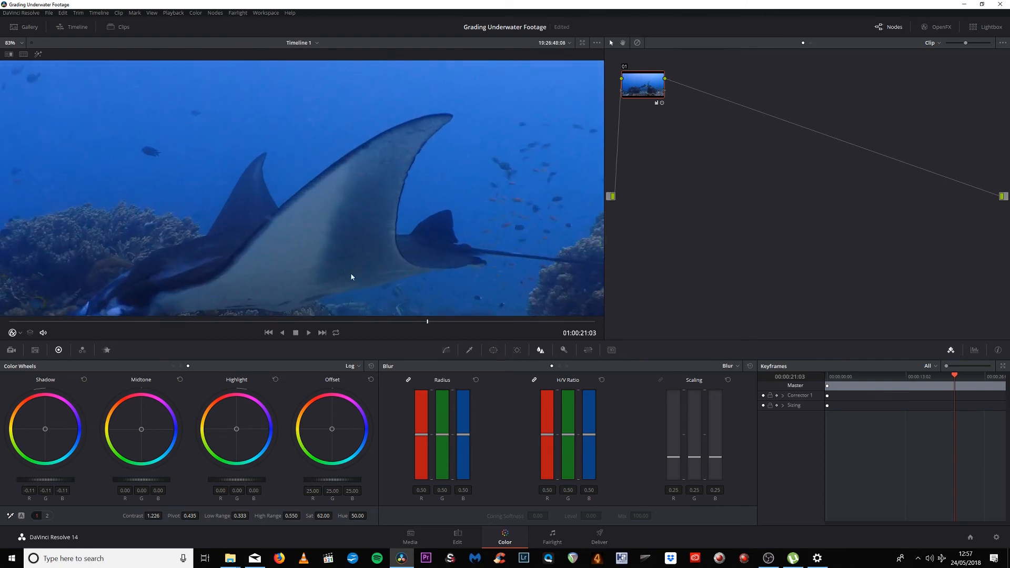
{"action": "key", "text": "ctrl+d"}
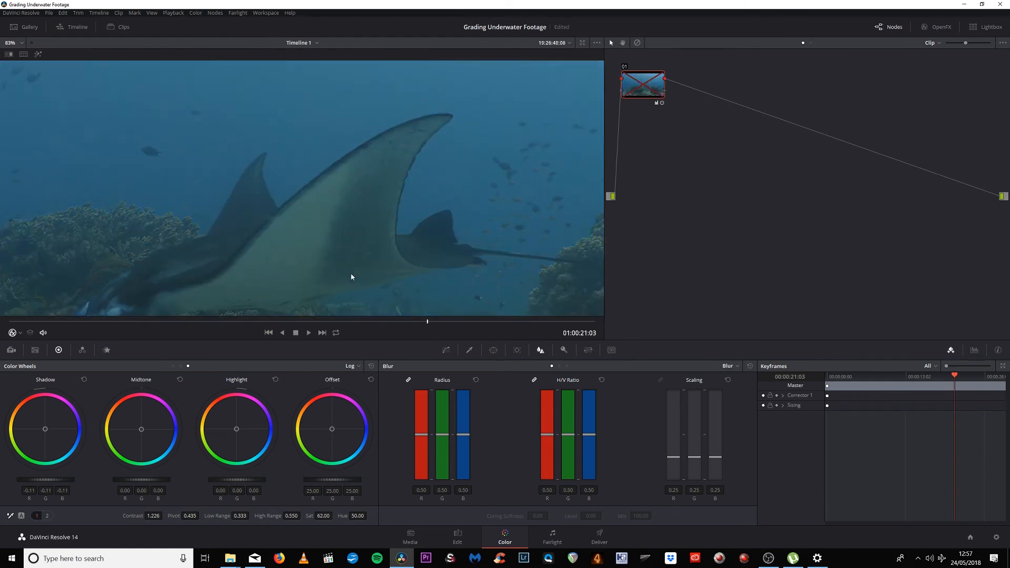
{"action": "key", "text": "ctrl+d"}
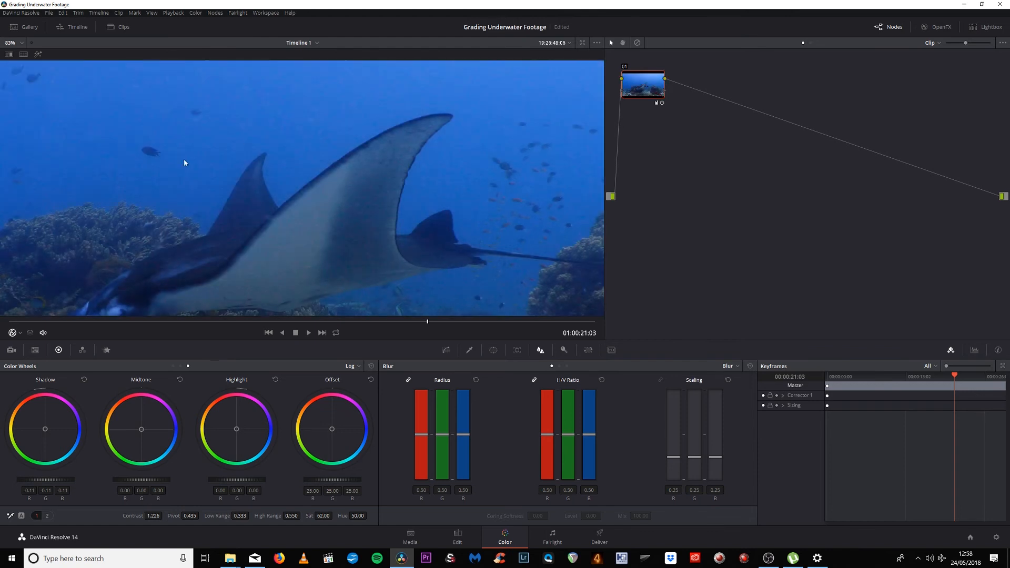
{"action": "scroll", "coordinate": [289, 274], "scroll_direction": "up", "scroll_amount": 5}
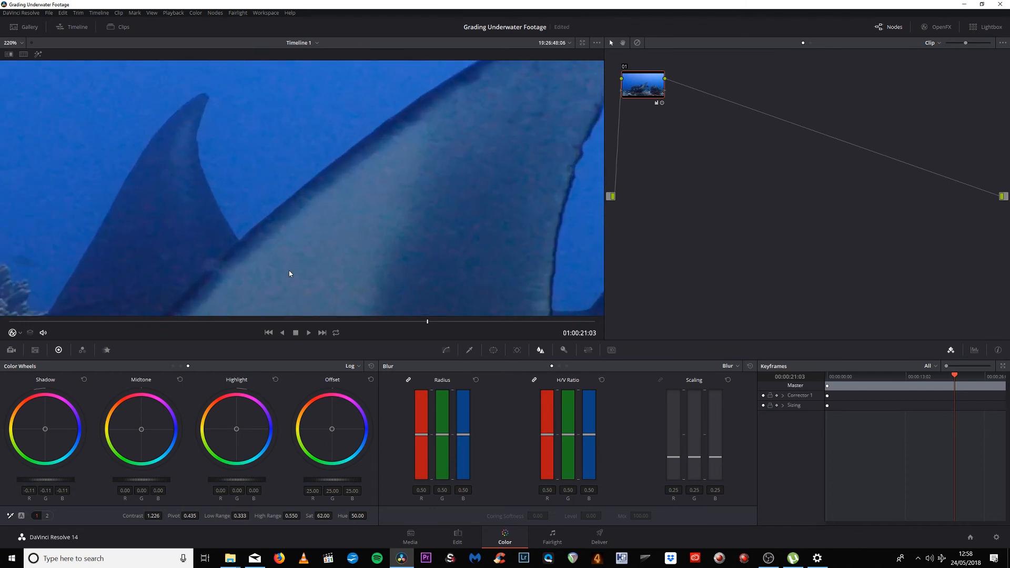
{"action": "scroll", "coordinate": [219, 236], "scroll_direction": "up", "scroll_amount": 5}
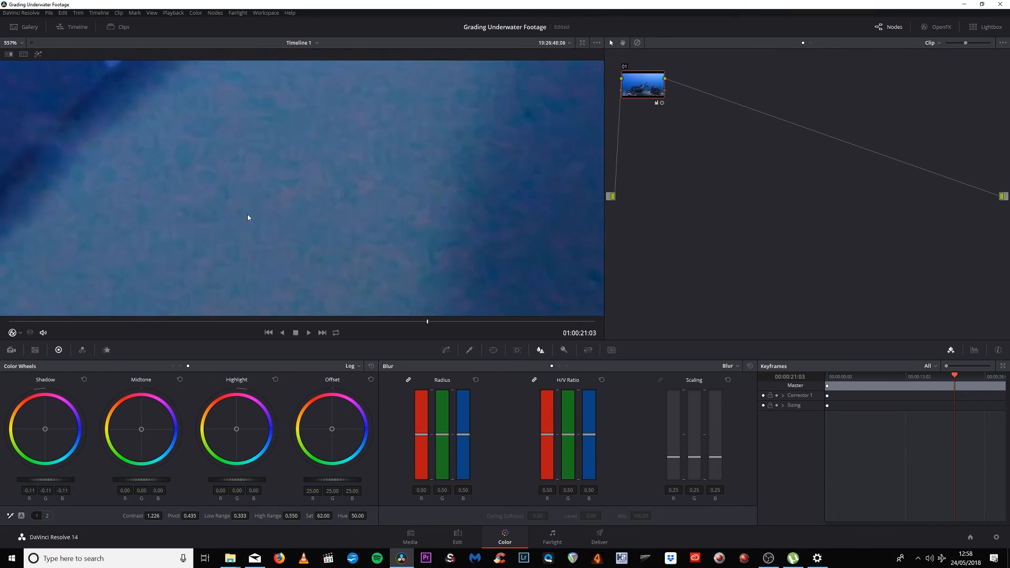
{"action": "scroll", "coordinate": [250, 212], "scroll_direction": "down", "scroll_amount": 6}
{"action": "scroll", "coordinate": [250, 215], "scroll_direction": "down", "scroll_amount": 10}
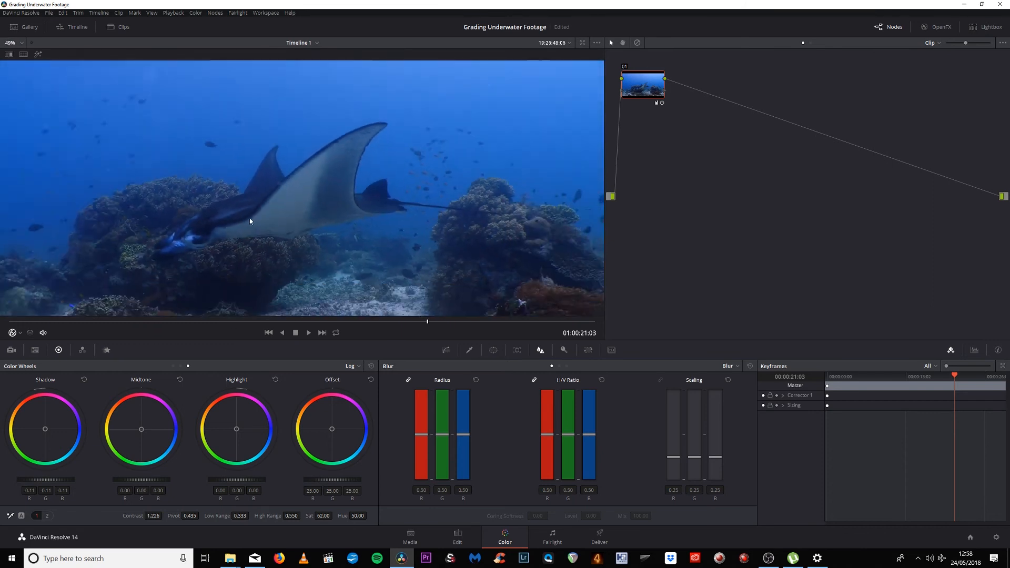
{"action": "left_click_drag", "start_coordinate": [259, 203], "coordinate": [252, 220]}
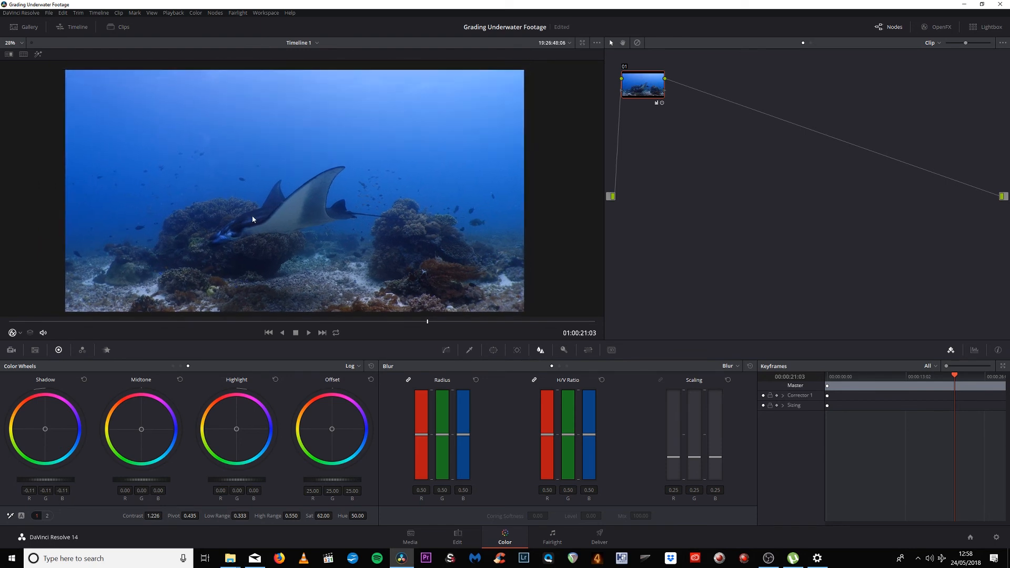
Add a second serial node and apply the FilmConvert Pro effect to it
{"action": "left_click", "coordinate": [215, 13]}
{"action": "left_click", "coordinate": [218, 42]}
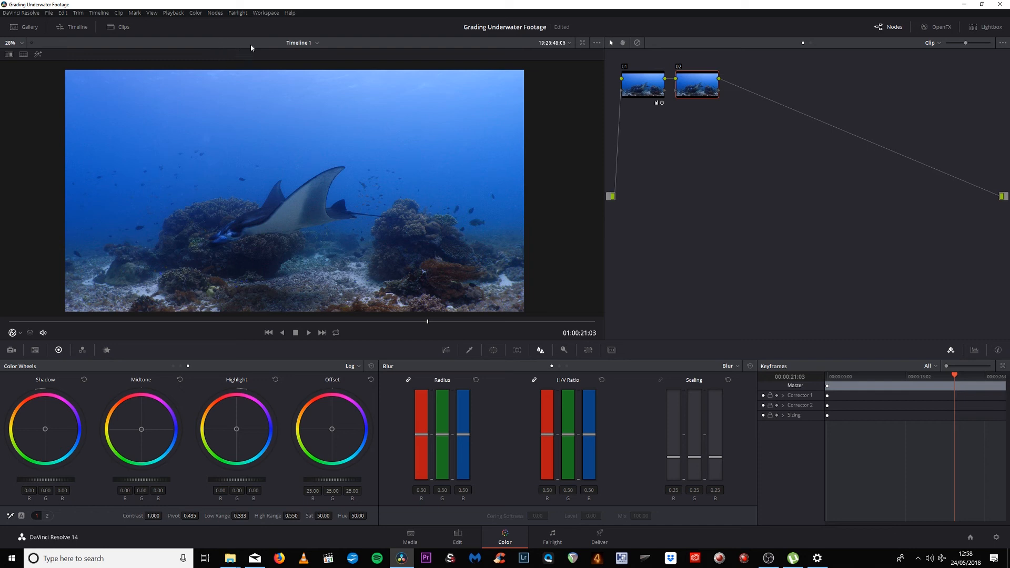
{"action": "left_click", "coordinate": [937, 27]}
{"action": "left_click_drag", "start_coordinate": [882, 293], "coordinate": [701, 88]}
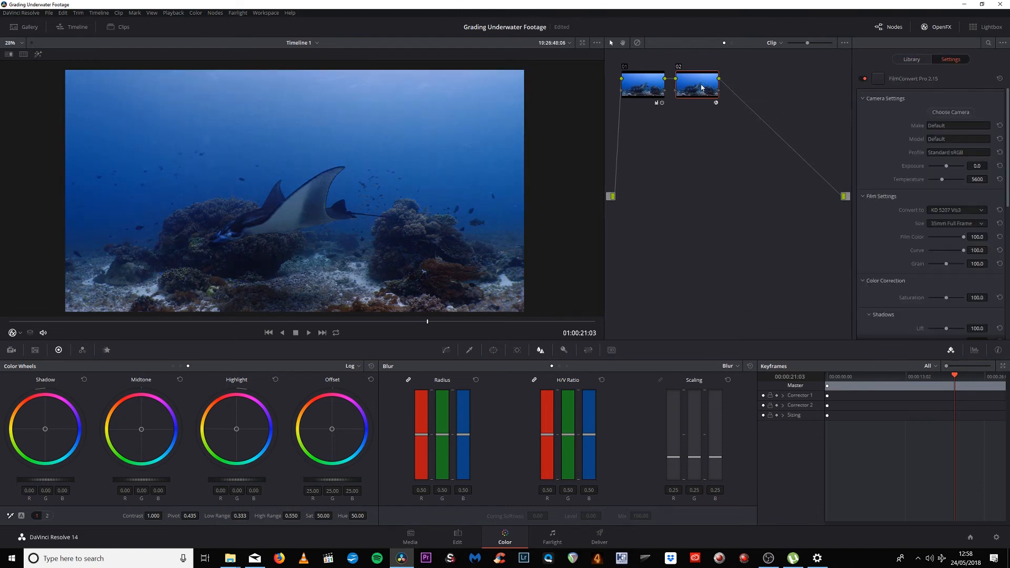
Set the FilmConvert camera to make Canon, model 7D - 60D and profile Prolost
{"action": "left_click", "coordinate": [942, 112]}
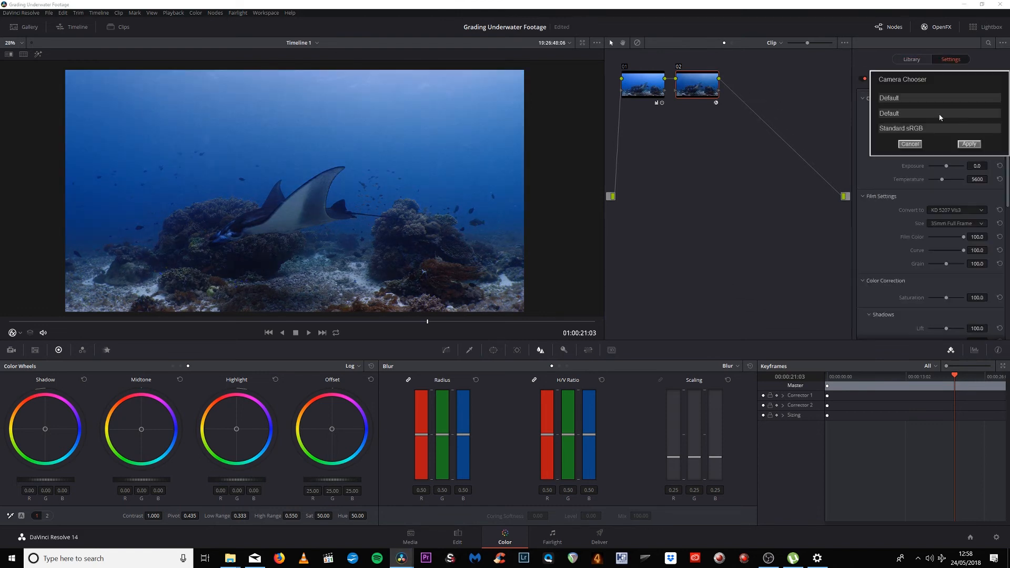
{"action": "left_click", "coordinate": [903, 99]}
{"action": "left_click", "coordinate": [895, 135]}
{"action": "left_click", "coordinate": [892, 115]}
{"action": "left_click", "coordinate": [893, 150]}
{"action": "left_click", "coordinate": [893, 130]}
{"action": "left_click", "coordinate": [888, 155]}
{"action": "left_click", "coordinate": [973, 146]}
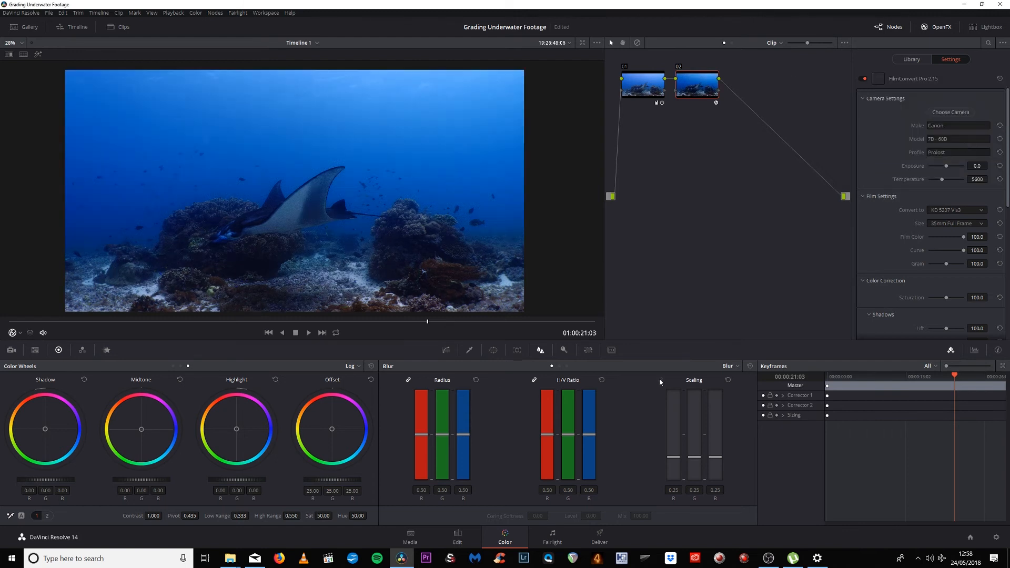
Compare the FJ 8543 VD, FJ 8553 ET, FJ 8563 RL and FJ Ast 100 film stocks, and choose FJ 8553 ET
{"action": "left_click", "coordinate": [958, 211]}
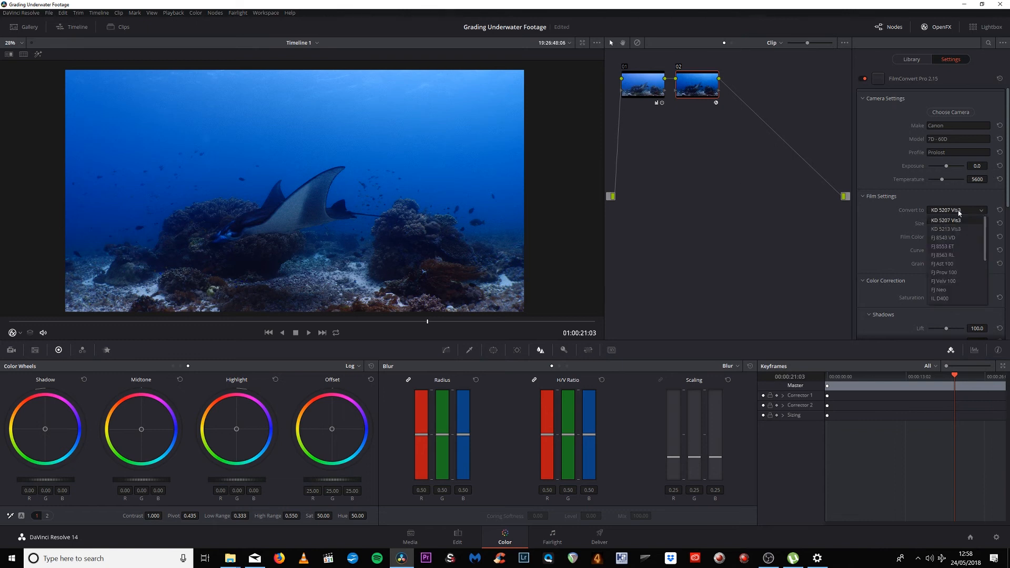
{"action": "left_click", "coordinate": [945, 237]}
{"action": "left_click", "coordinate": [952, 210]}
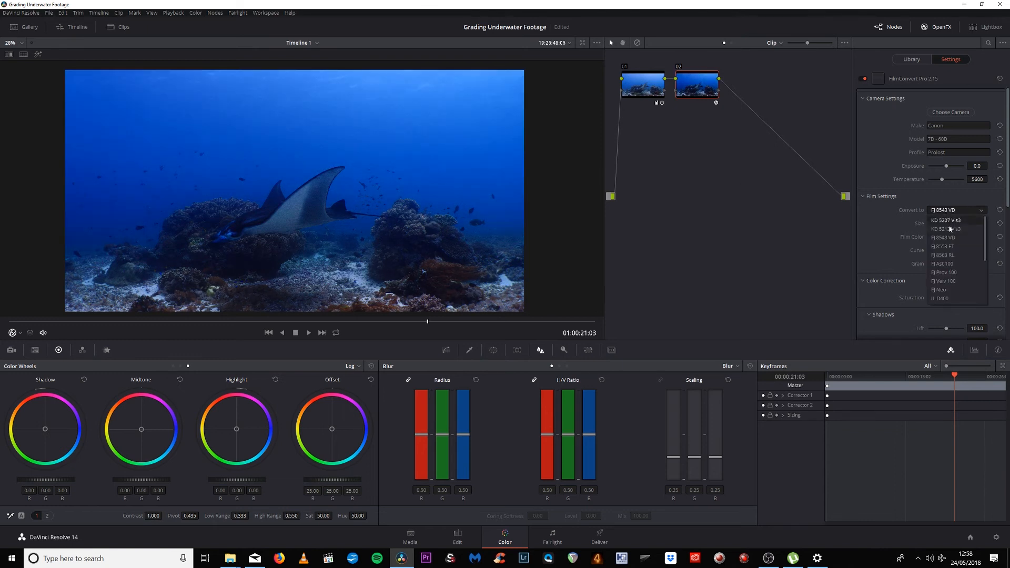
{"action": "left_click", "coordinate": [950, 248]}
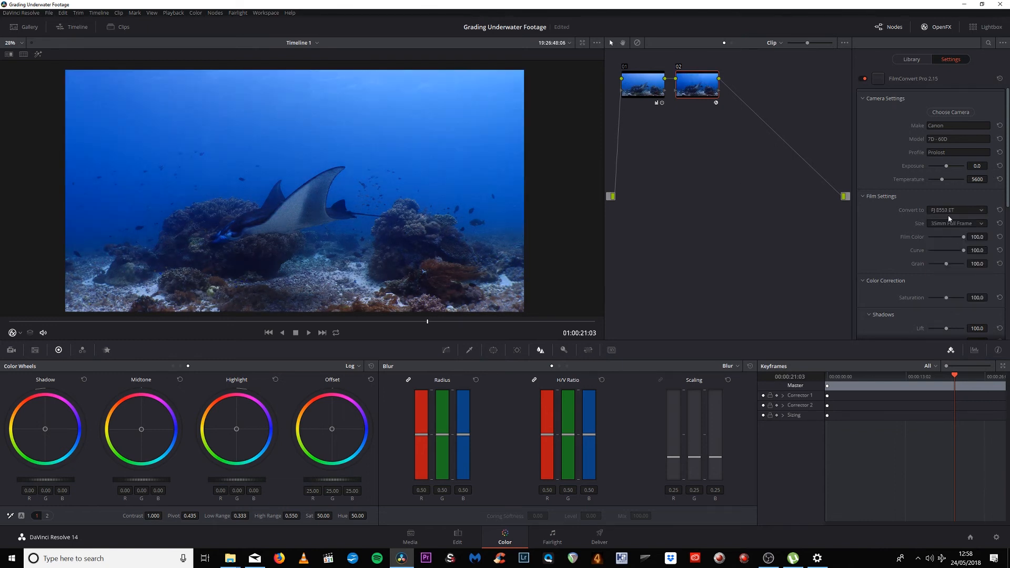
{"action": "left_click", "coordinate": [950, 210]}
{"action": "left_click", "coordinate": [951, 254]}
{"action": "left_click", "coordinate": [950, 210]}
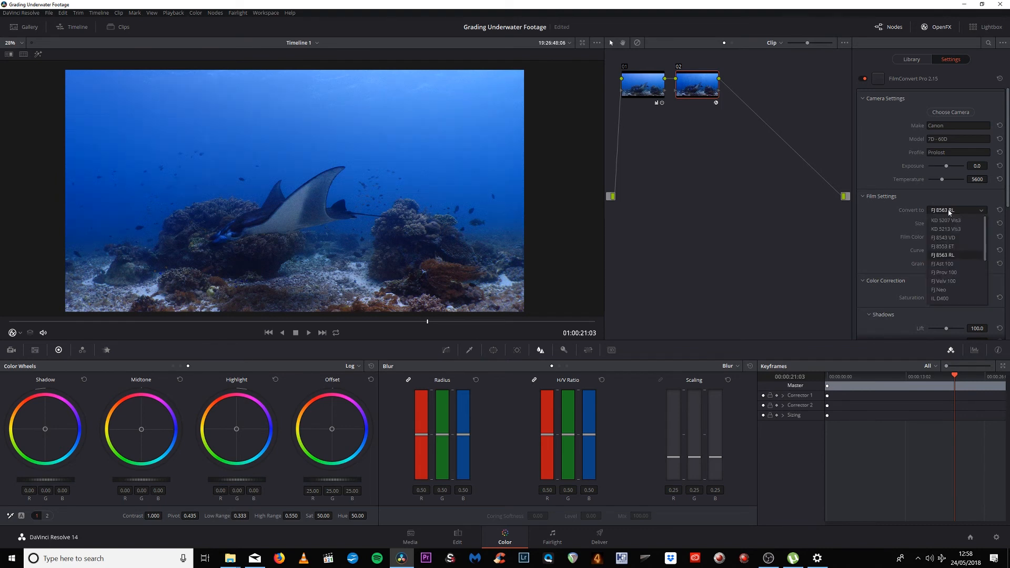
{"action": "left_click", "coordinate": [945, 264]}
{"action": "left_click", "coordinate": [942, 211]}
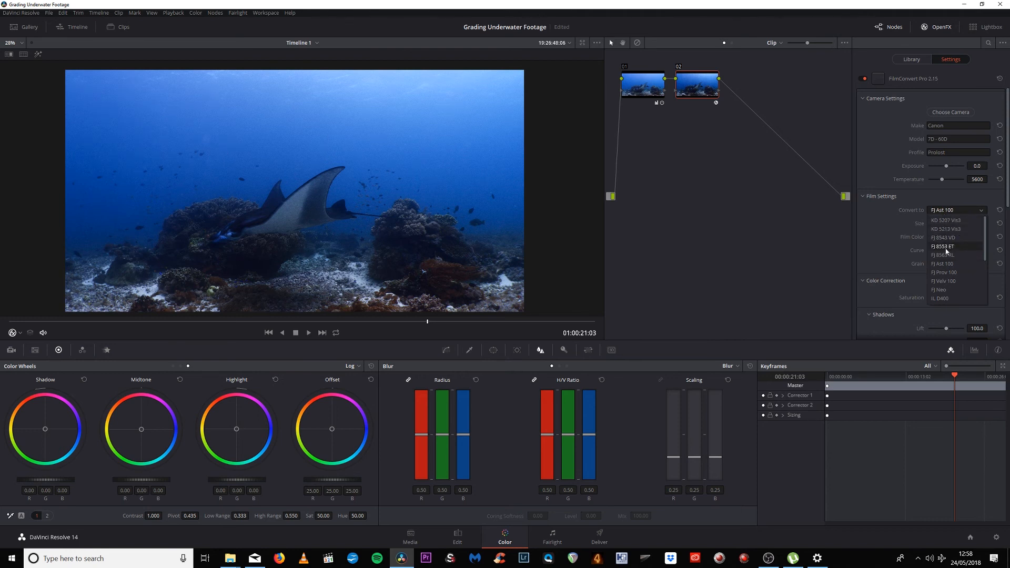
{"action": "left_click", "coordinate": [944, 247]}
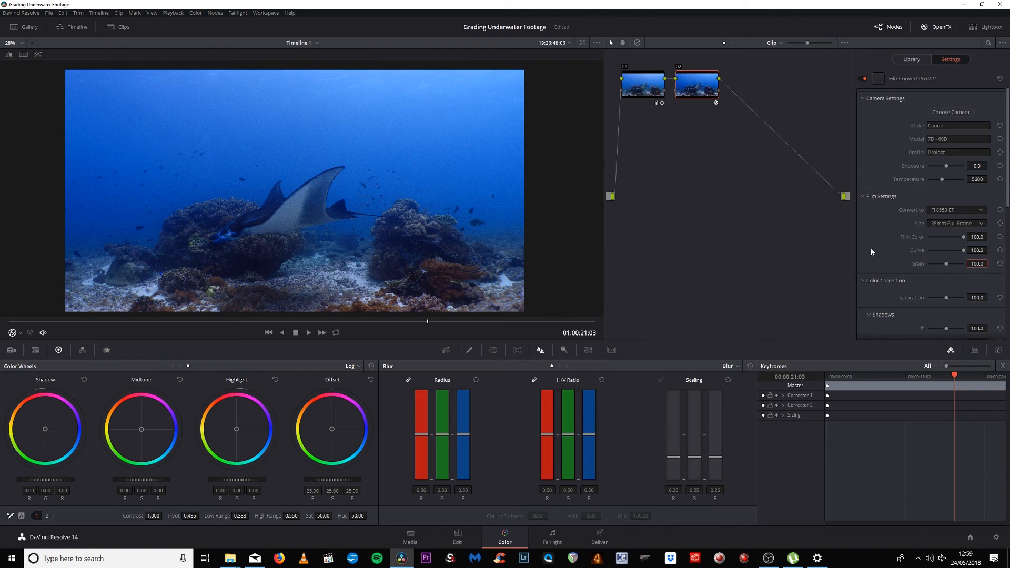
Set the FilmConvert grain to 0, film color to 65 and curve to 53.4
{"action": "type", "text": "0"}
{"action": "left_click", "coordinate": [980, 264]}
{"action": "double_click", "coordinate": [977, 264]}
{"action": "type", "text": "0"}
{"action": "key", "text": "Return"}
{"action": "left_click", "coordinate": [972, 236]}
{"action": "type", "text": "65"}
{"action": "key", "text": "Return"}
{"action": "left_click_drag", "start_coordinate": [963, 251], "coordinate": [947, 253]}
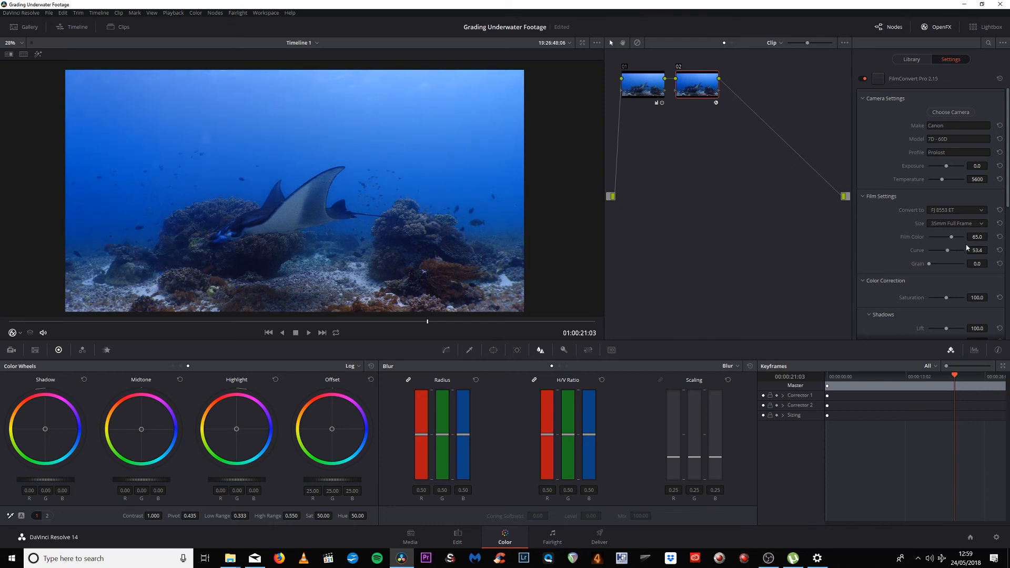
Raise the second node's Log shadows to 0.11 on all channels, using the video scopes as a guide
{"action": "left_click", "coordinate": [265, 13]}
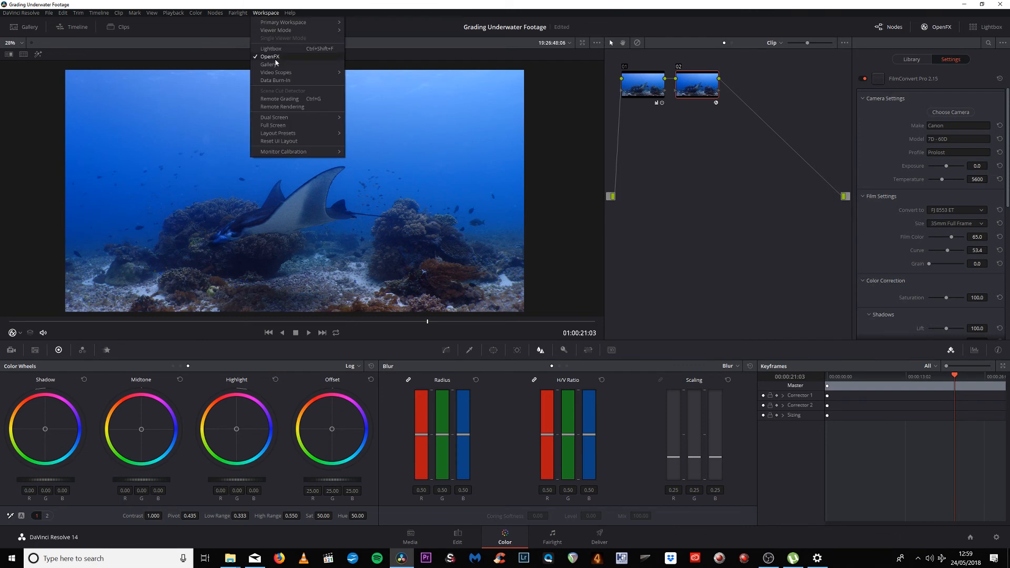
{"action": "mouse_move", "coordinate": [275, 73]}
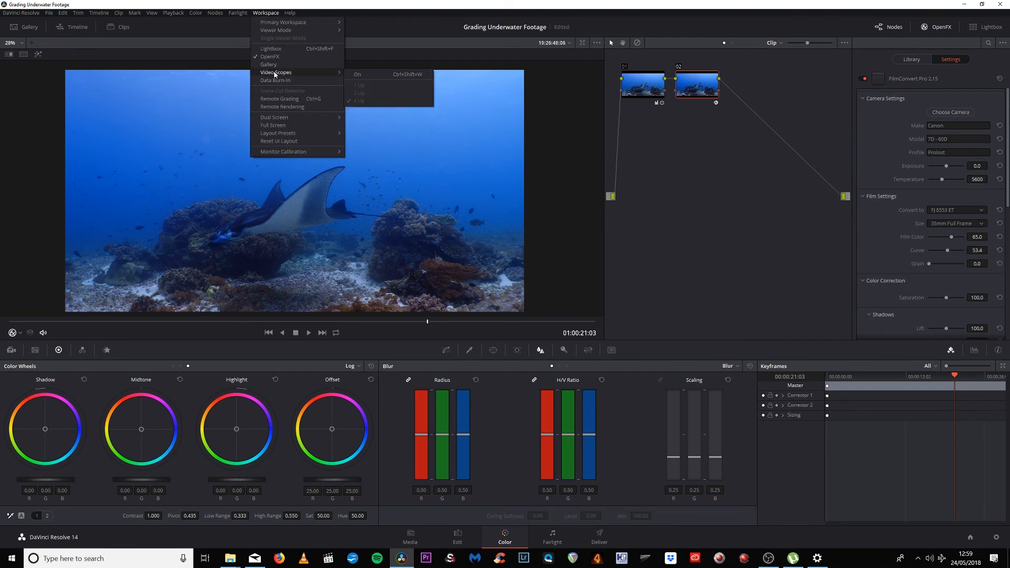
{"action": "left_click", "coordinate": [364, 74]}
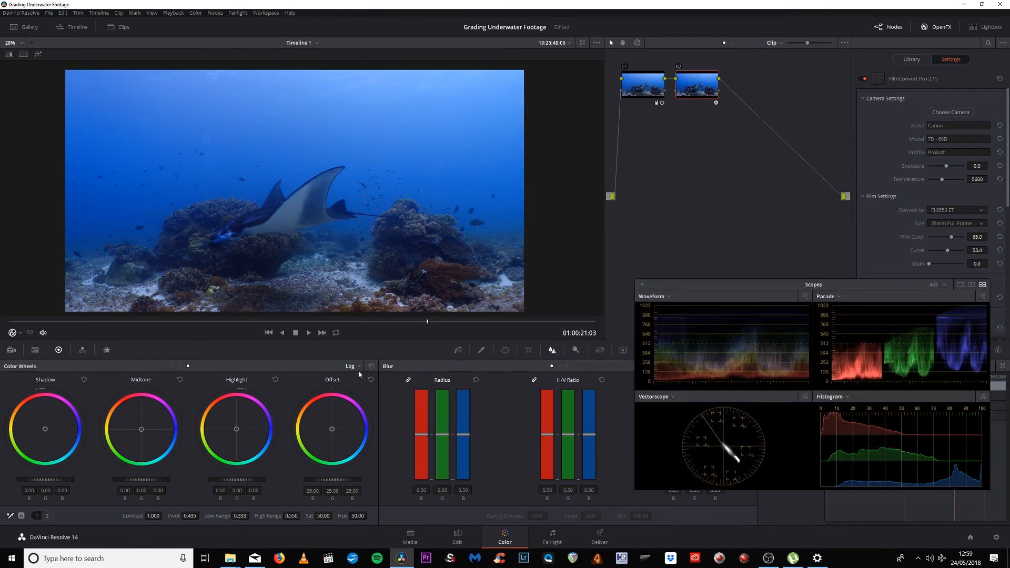
{"action": "mouse_move", "coordinate": [46, 479]}
{"action": "left_mouse_down"}
{"action": "mouse_move", "coordinate": [63, 480]}
{"action": "mouse_move", "coordinate": [53, 480]}
{"action": "left_mouse_up"}
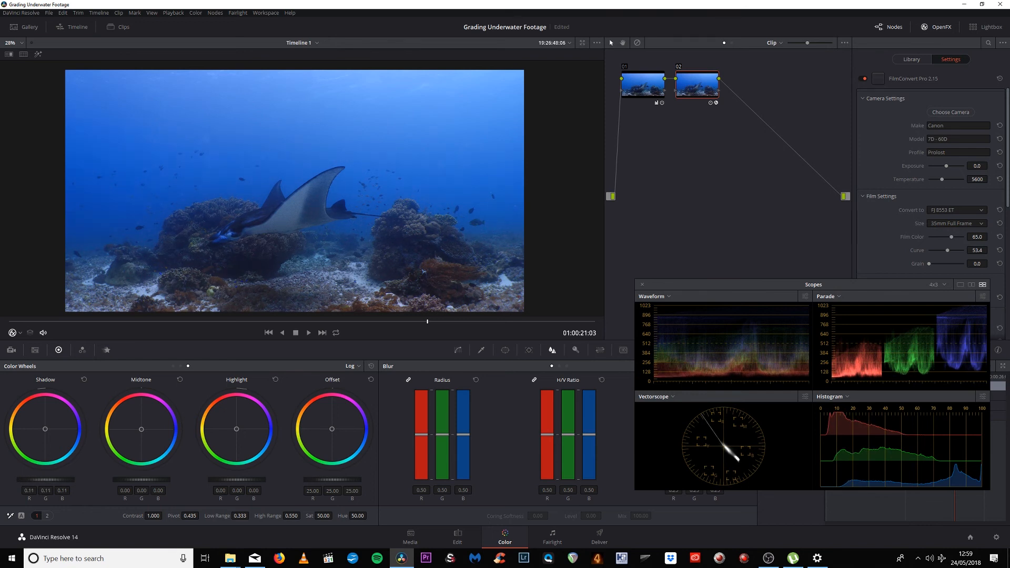
{"action": "left_click", "coordinate": [641, 285]}
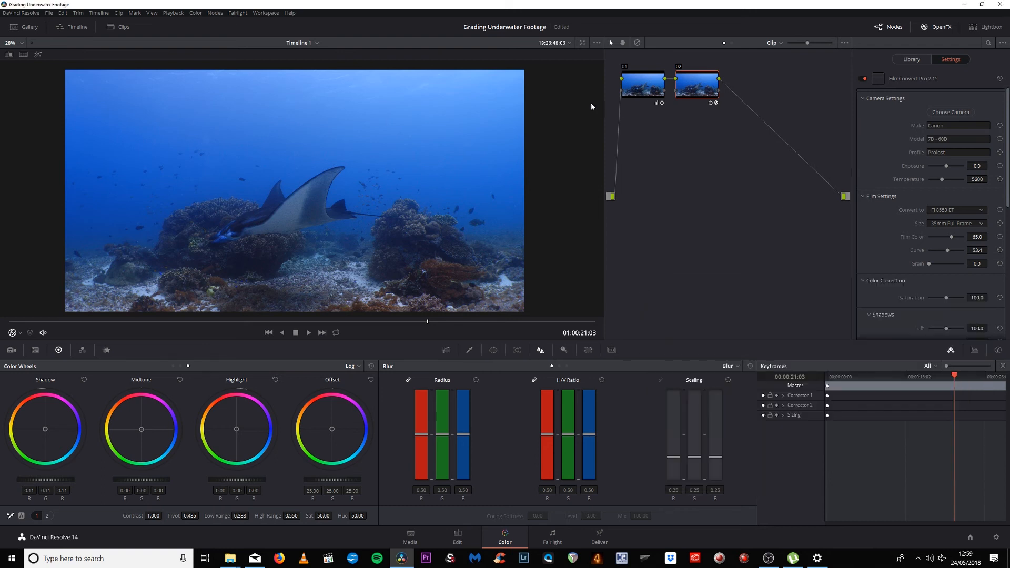
Review the manta ray clip at different points and check the frame at 01:00:20:04 on the video scopes
{"action": "left_click_drag", "start_coordinate": [135, 322], "coordinate": [408, 322]}
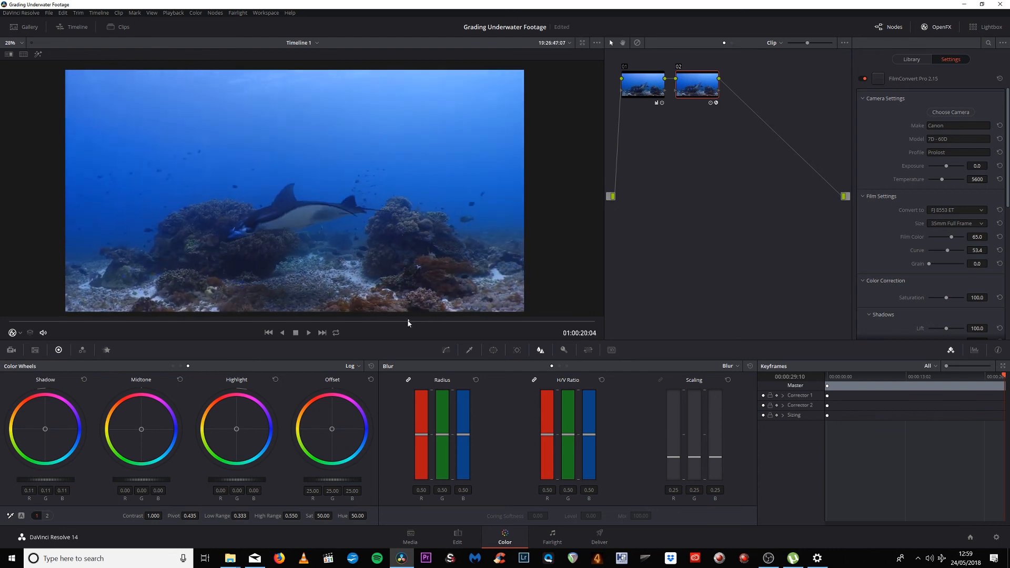
{"action": "left_click", "coordinate": [264, 12]}
{"action": "mouse_move", "coordinate": [307, 74]}
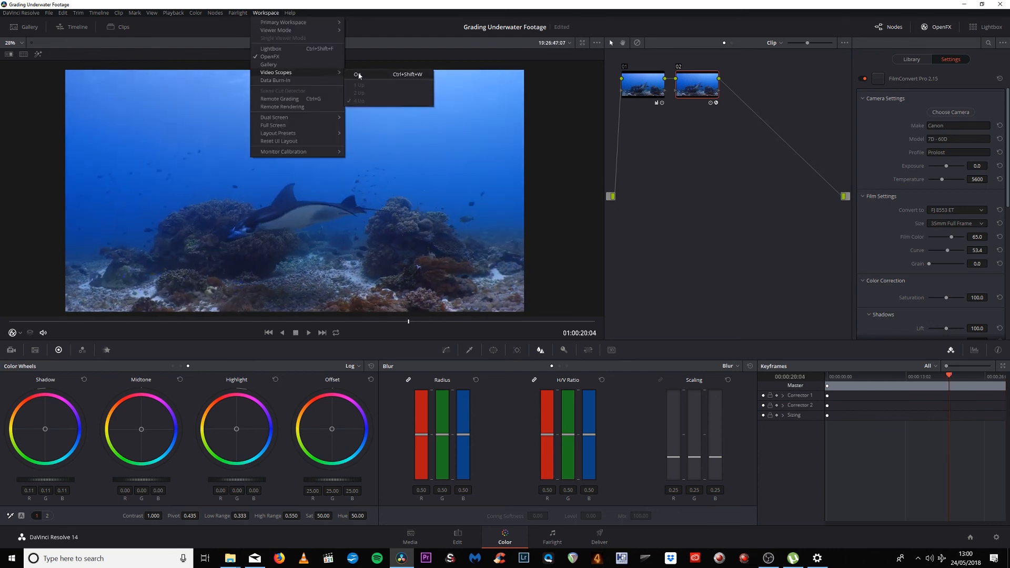
{"action": "left_click", "coordinate": [359, 76]}
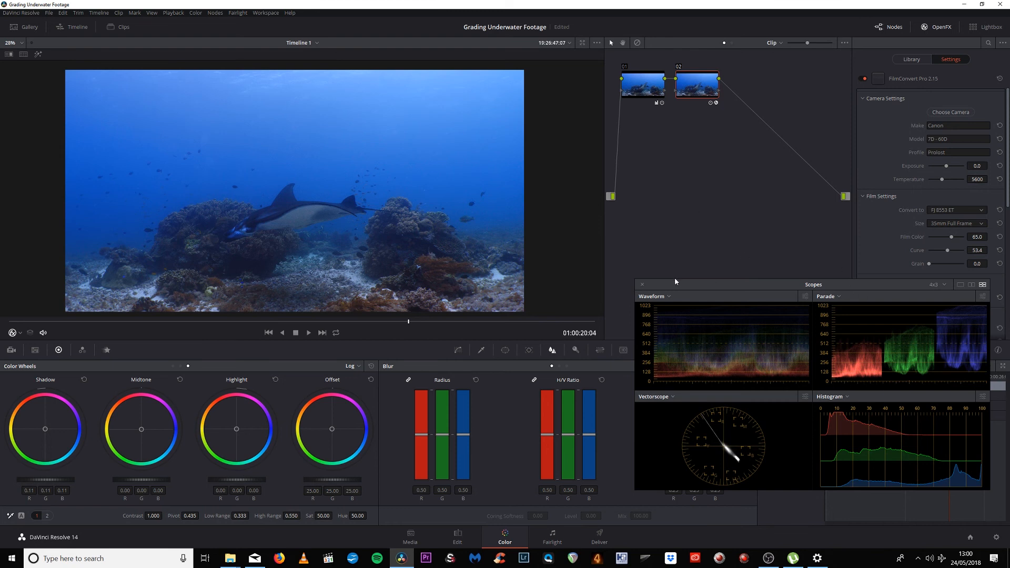
{"action": "left_click", "coordinate": [642, 284]}
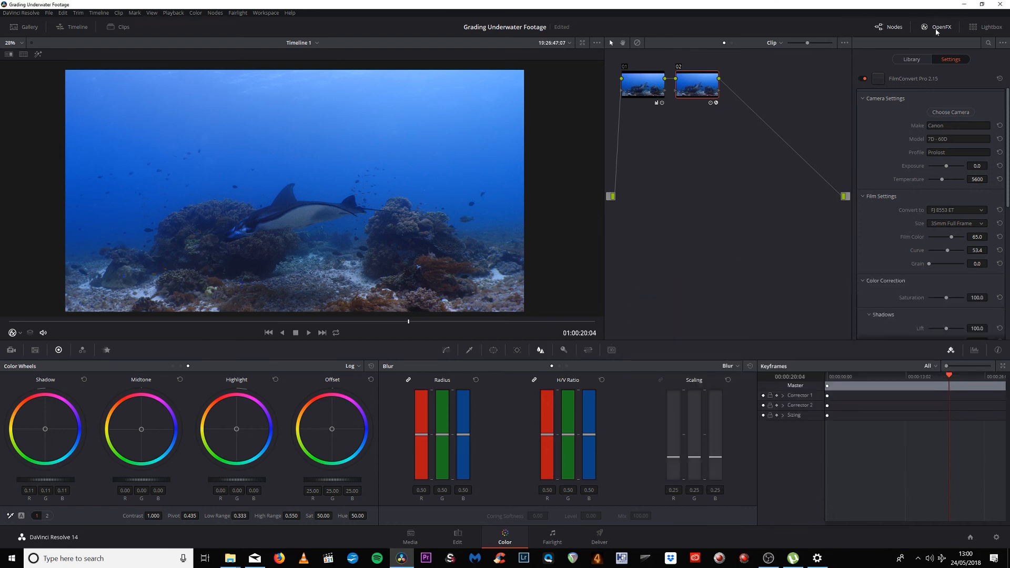
Close the effects settings, add a third serial node and open its Lum Vs Sat curve
{"action": "left_click", "coordinate": [936, 28]}
{"action": "left_click", "coordinate": [216, 13]}
{"action": "left_click", "coordinate": [227, 41]}
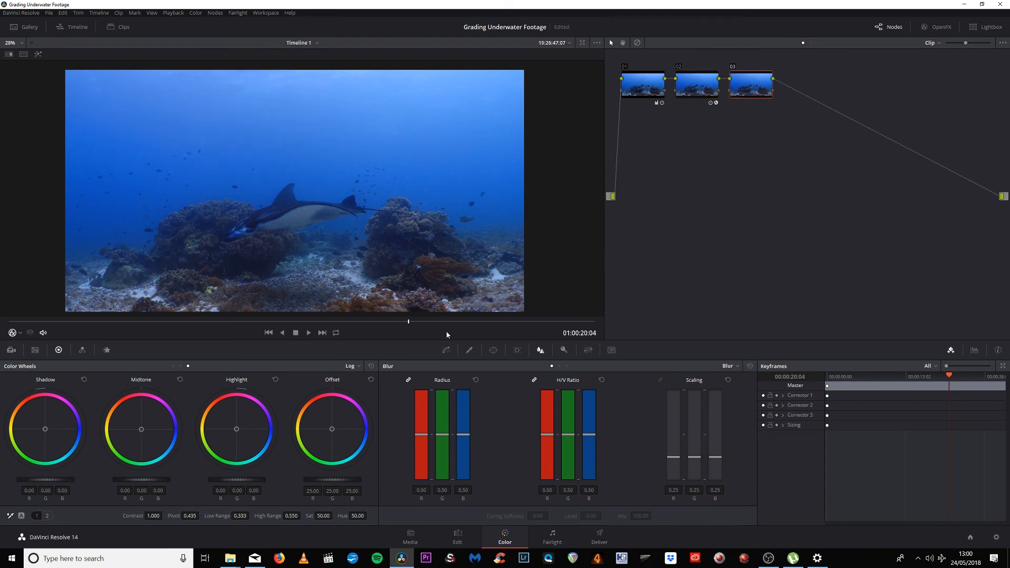
{"action": "left_click", "coordinate": [446, 350]}
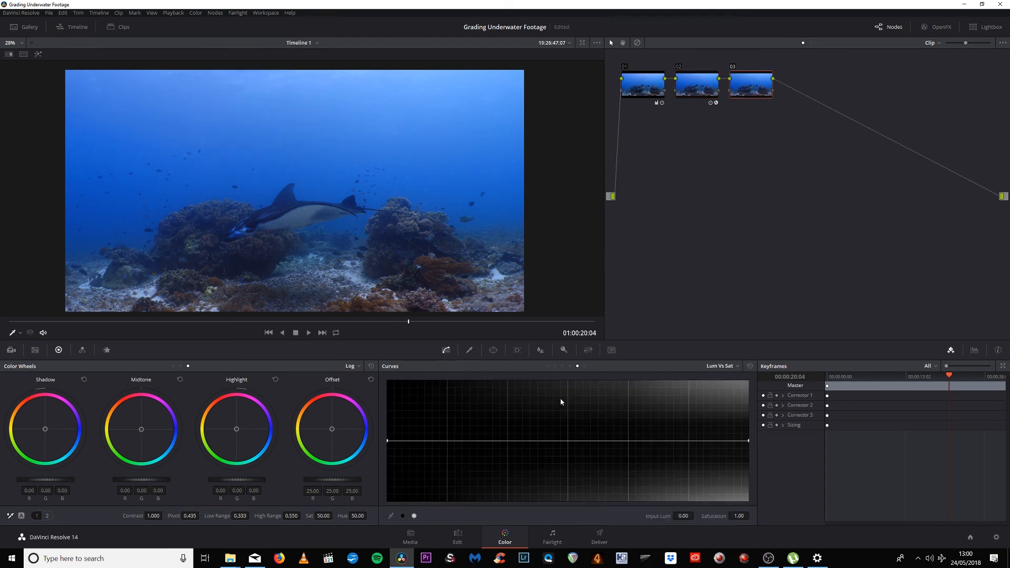
Anchor the midtones on the Lum Vs Sat curve, and lower the darkest tones to minimum saturation and the brightest to 0.39
{"action": "left_click", "coordinate": [468, 440]}
{"action": "left_click_drag", "start_coordinate": [388, 443], "coordinate": [388, 501]}
{"action": "left_click", "coordinate": [689, 444]}
{"action": "left_click_drag", "start_coordinate": [747, 442], "coordinate": [749, 469]}
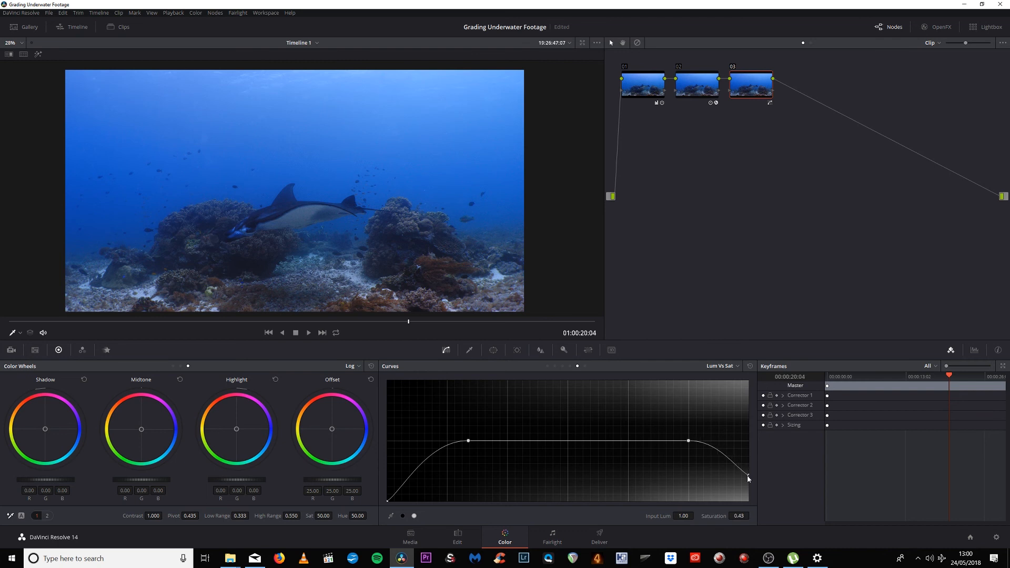
{"action": "left_click_drag", "start_coordinate": [337, 323], "coordinate": [283, 300]}
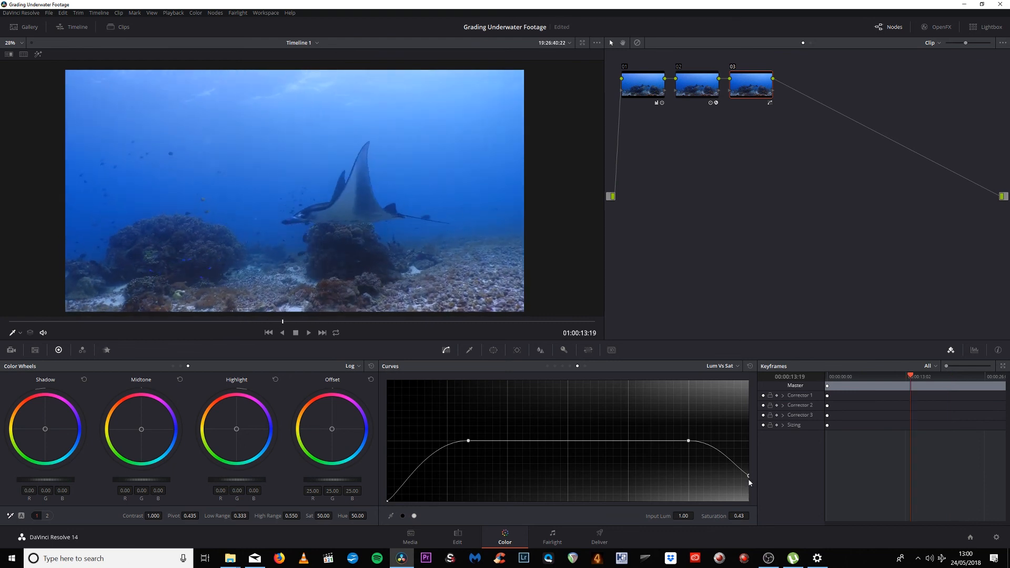
{"action": "mouse_move", "coordinate": [749, 478]}
{"action": "left_mouse_down"}
{"action": "mouse_move", "coordinate": [749, 501]}
{"action": "mouse_move", "coordinate": [746, 480]}
{"action": "left_mouse_up"}
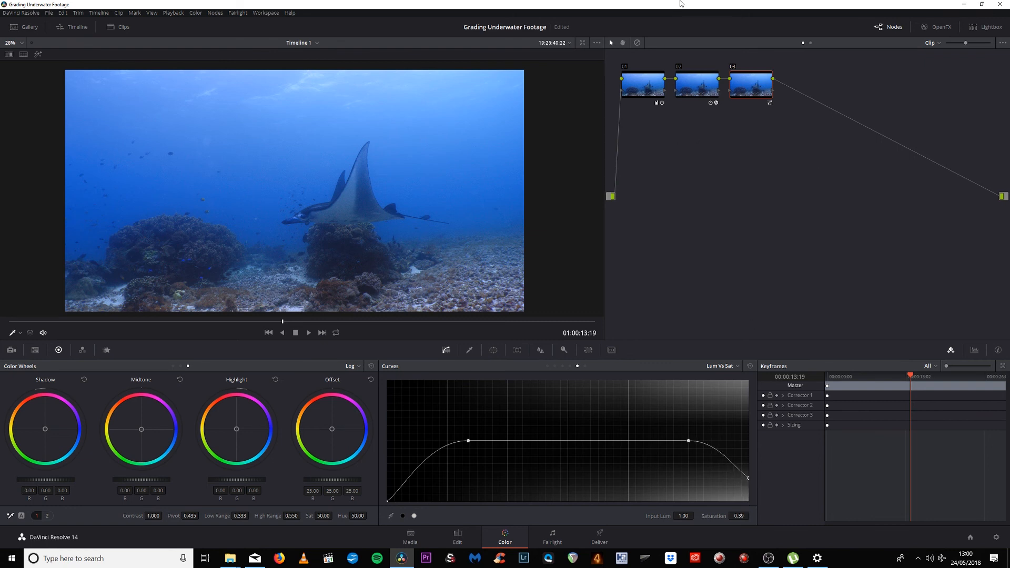
Compare the manta ray shot with and without its node grades by toggling all the nodes off and on
{"action": "key", "text": "alt+d"}
{"action": "key", "text": "alt+d"}
{"action": "key", "text": "alt+d"}
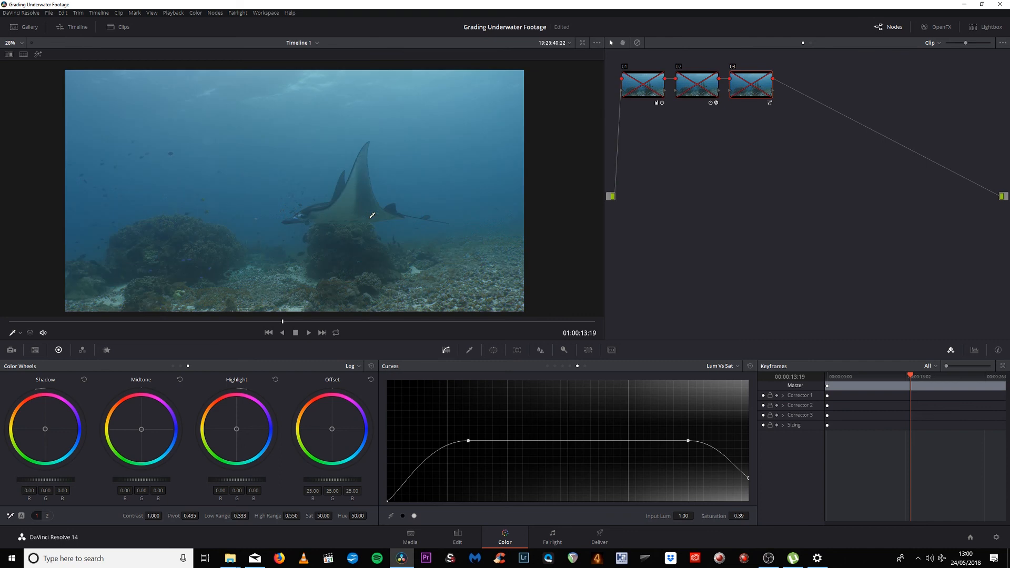
{"action": "key", "text": "alt+d"}
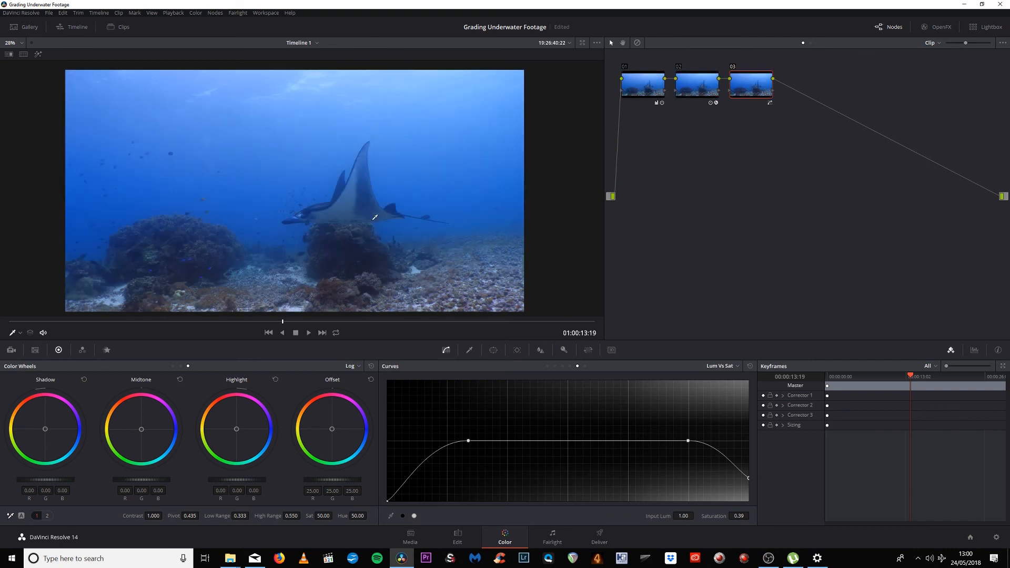
Add a fourth serial node and set its Spatial NR luma and chroma thresholds to 10.0
{"action": "scroll", "coordinate": [375, 218], "scroll_direction": "up", "scroll_amount": 10}
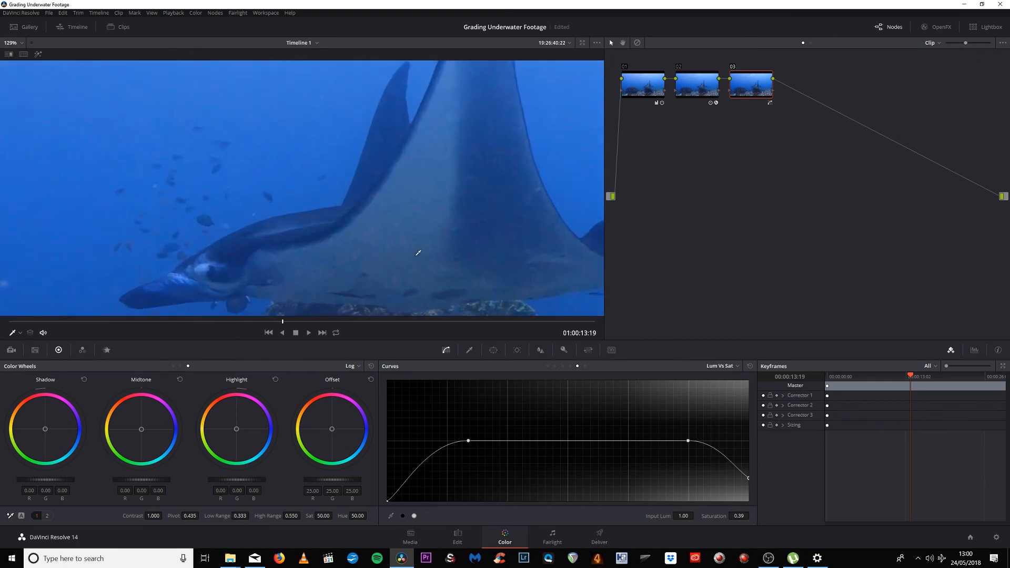
{"action": "scroll", "coordinate": [418, 252], "scroll_direction": "up", "scroll_amount": 4}
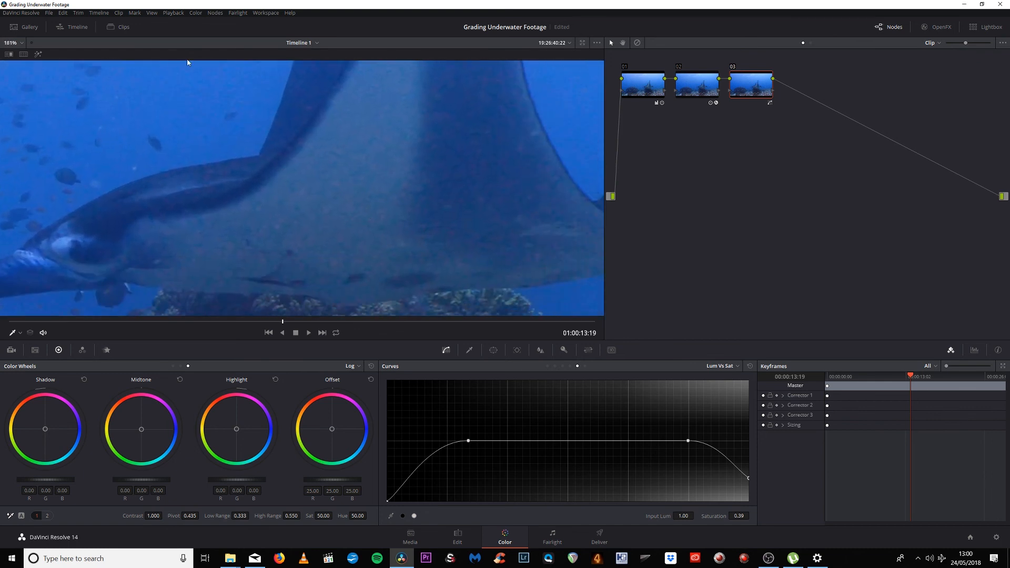
{"action": "left_click", "coordinate": [215, 12]}
{"action": "left_click", "coordinate": [240, 41]}
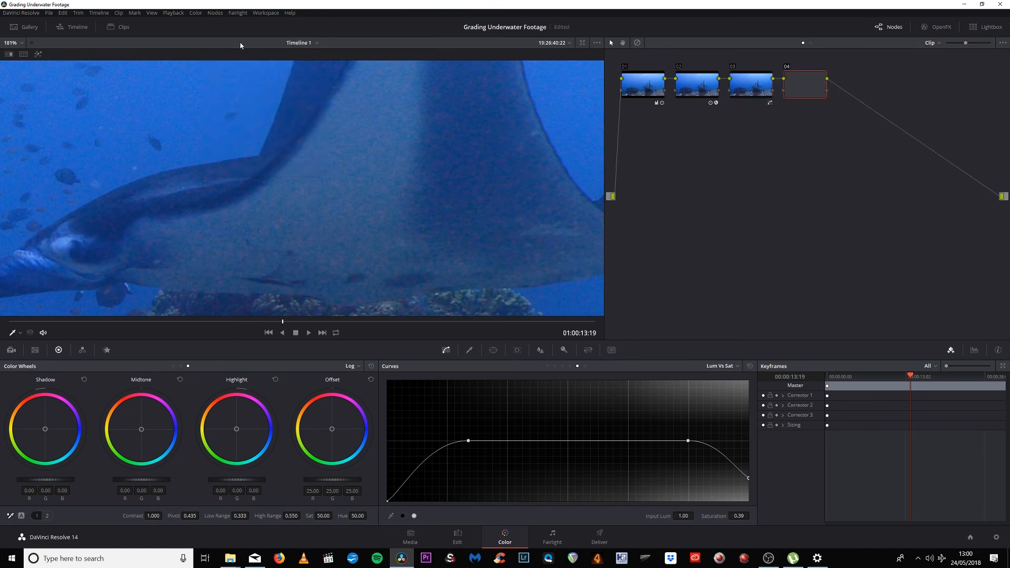
{"action": "left_click", "coordinate": [105, 349]}
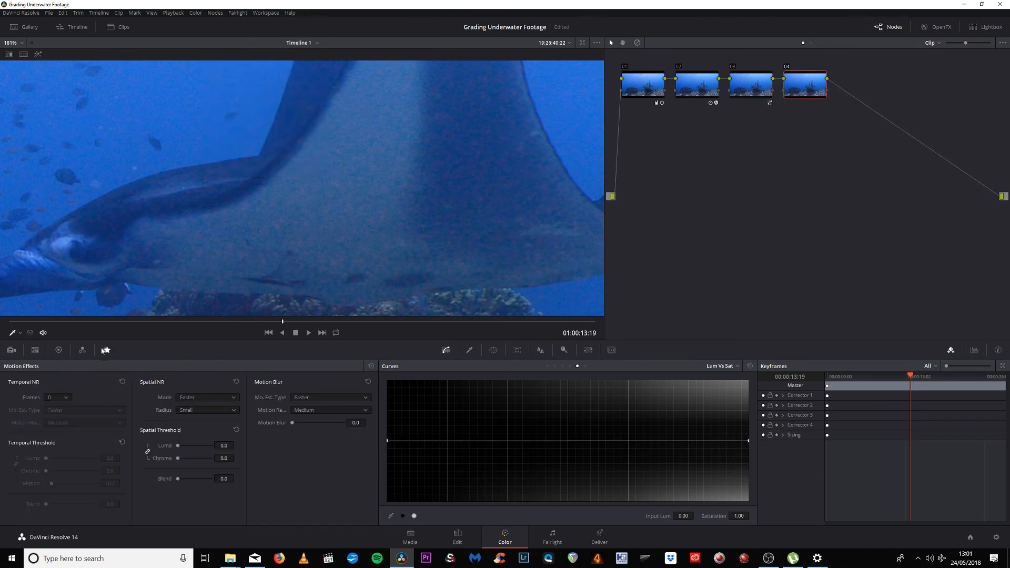
{"action": "left_click", "coordinate": [231, 447]}
{"action": "key", "text": "Return"}
Inspect the noise on the manta ray up close, and sharpen the fourth node by lowering its linked Blur radius to 0.47
{"action": "scroll", "coordinate": [397, 282], "scroll_direction": "up", "scroll_amount": 8}
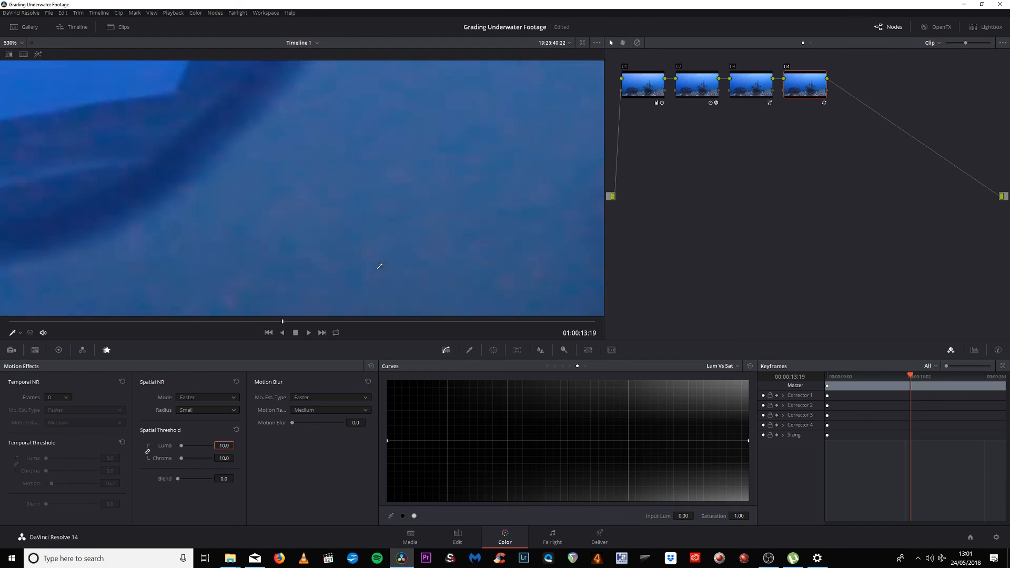
{"action": "scroll", "coordinate": [367, 245], "scroll_direction": "down", "scroll_amount": 10}
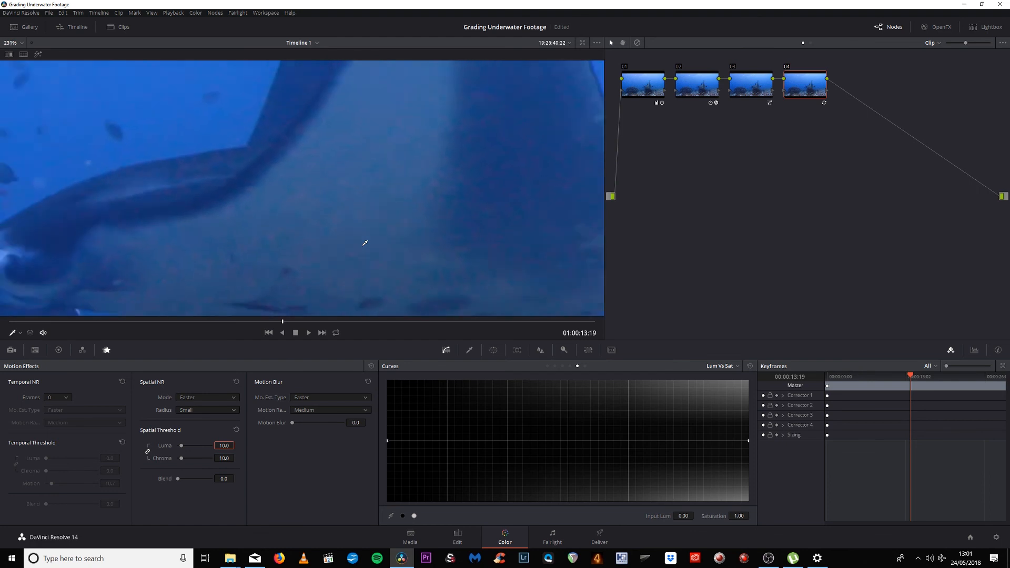
{"action": "scroll", "coordinate": [361, 249], "scroll_direction": "up", "scroll_amount": 4}
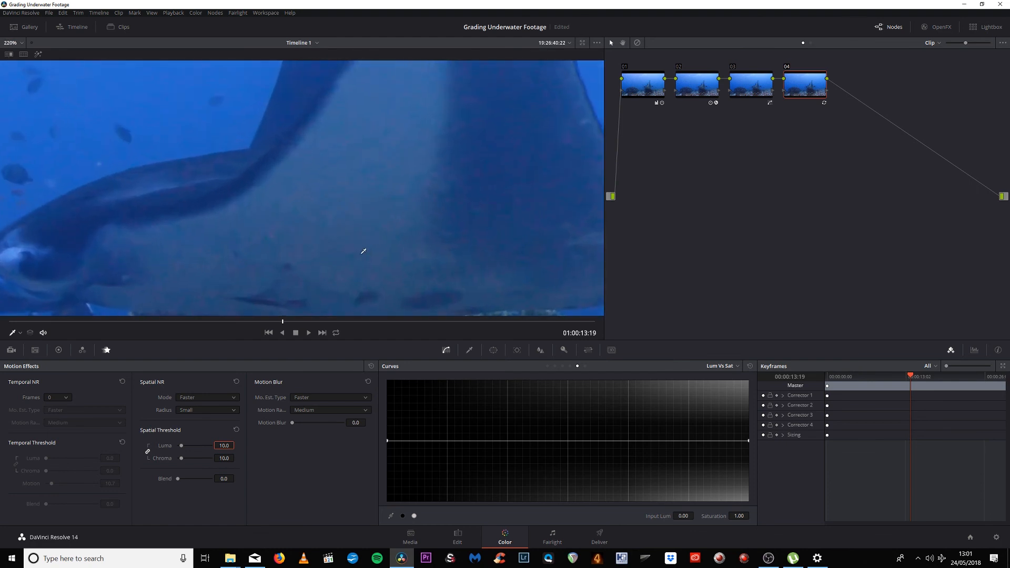
{"action": "scroll", "coordinate": [356, 205], "scroll_direction": "down", "scroll_amount": 5}
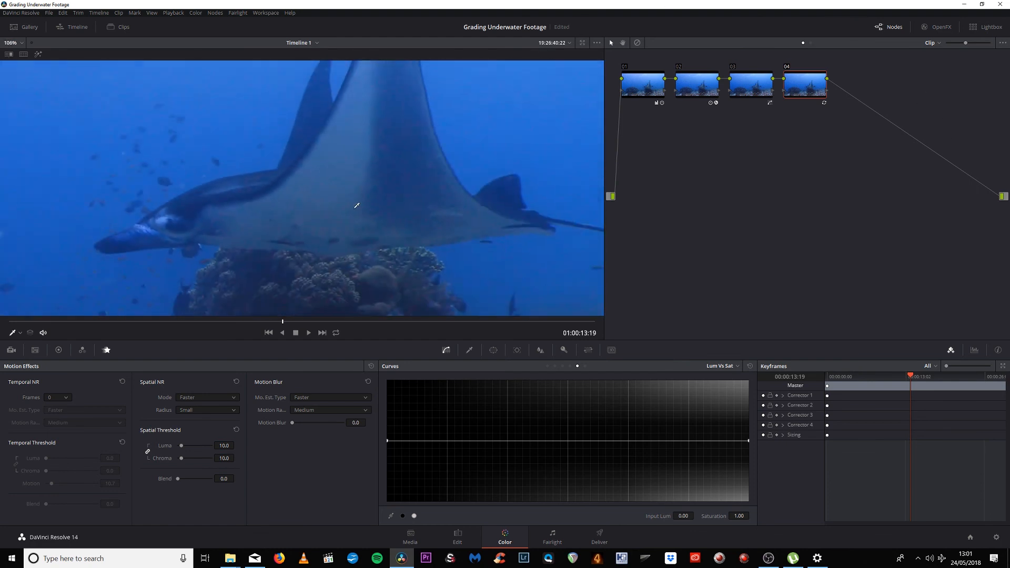
{"action": "scroll", "coordinate": [356, 205], "scroll_direction": "up", "scroll_amount": 4}
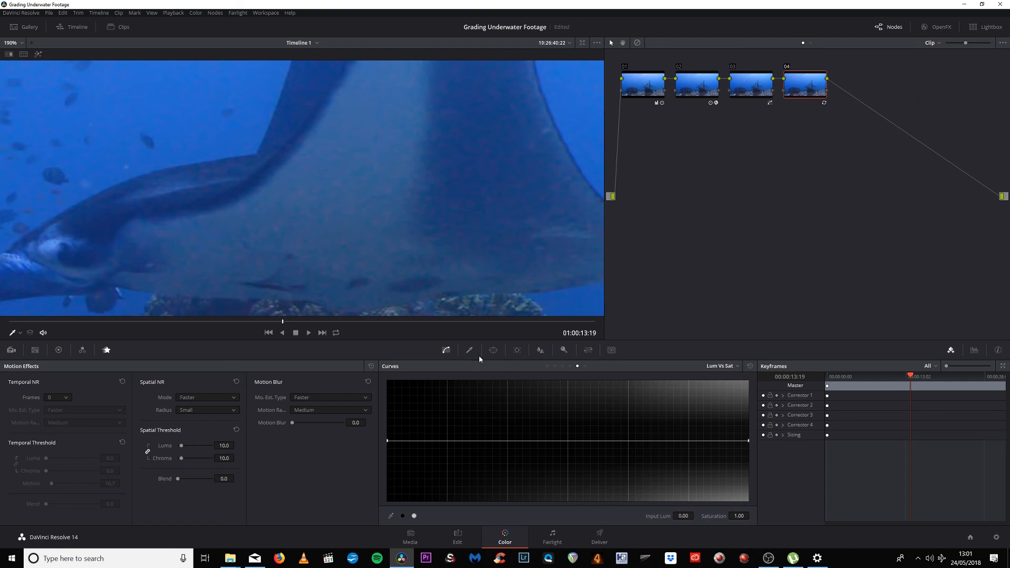
{"action": "left_click", "coordinate": [541, 352]}
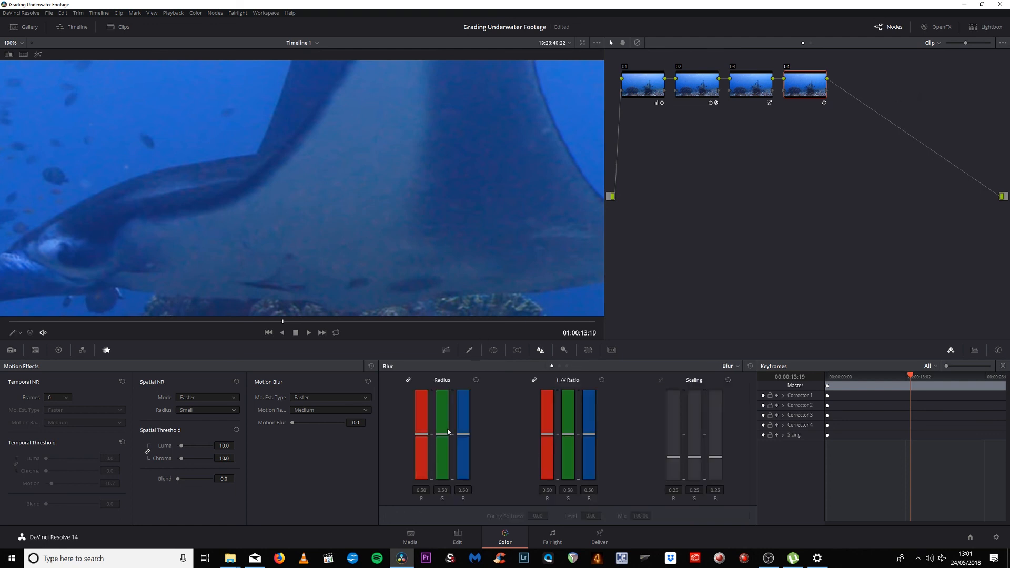
{"action": "left_click_drag", "start_coordinate": [424, 435], "coordinate": [425, 441]}
Apply FilmConvert Pro 2.15 to the fourth node and set its camera to Canon 7D - 60D with the Prolost profile
{"action": "left_click", "coordinate": [948, 33]}
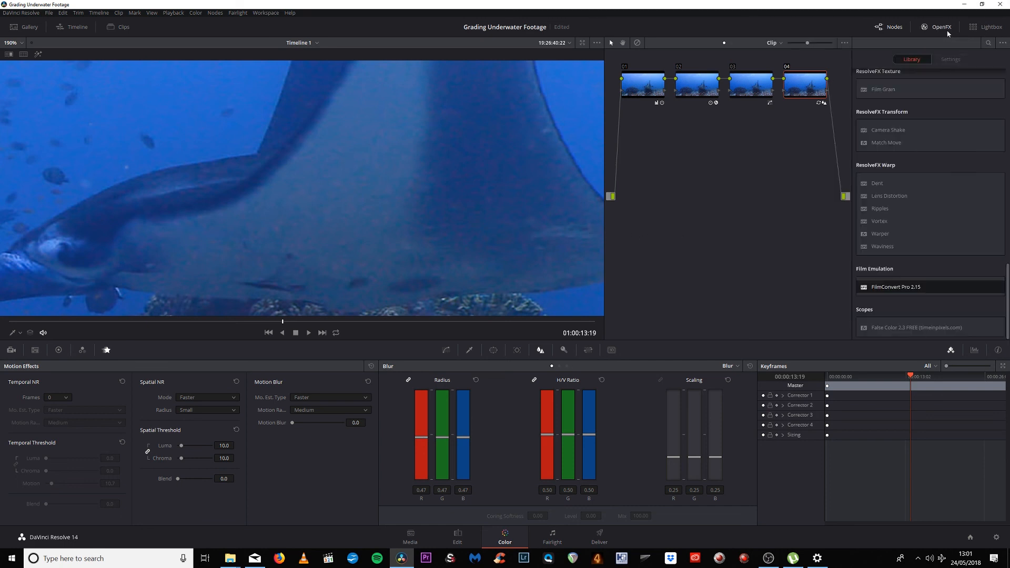
{"action": "left_click_drag", "start_coordinate": [874, 287], "coordinate": [801, 86]}
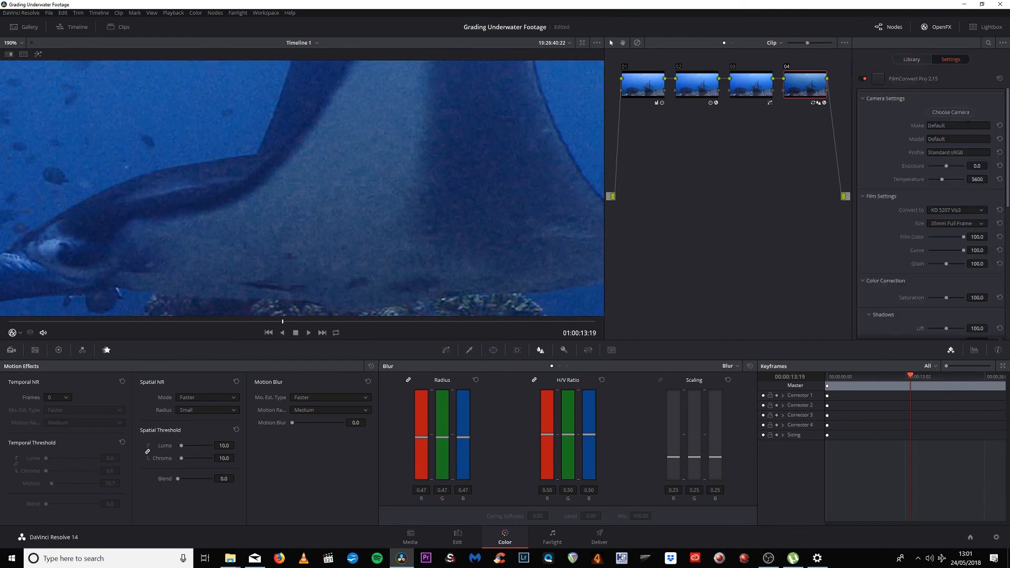
{"action": "left_click", "coordinate": [961, 113]}
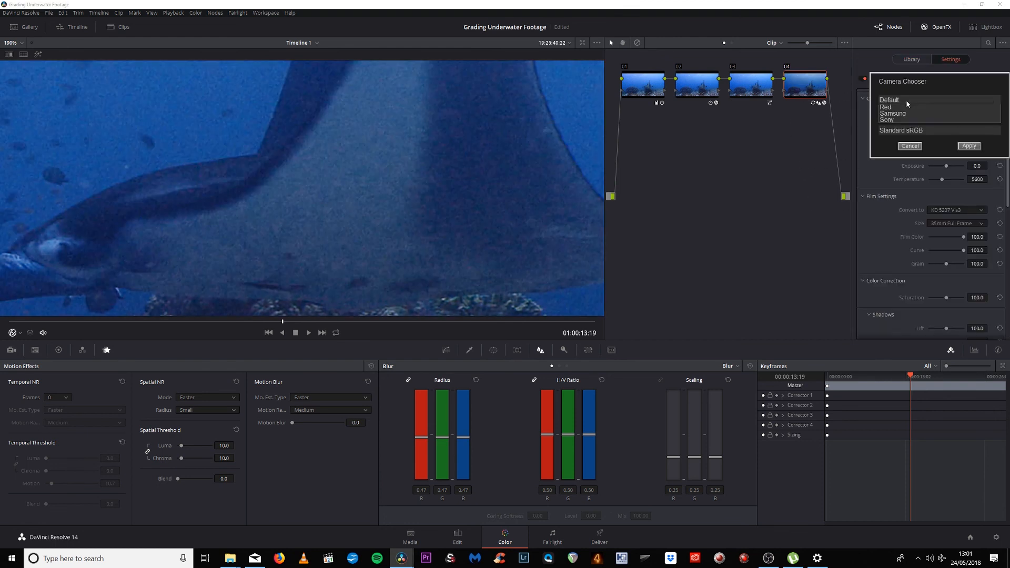
{"action": "left_click", "coordinate": [906, 100]}
{"action": "left_click", "coordinate": [889, 134]}
{"action": "left_click", "coordinate": [897, 114]}
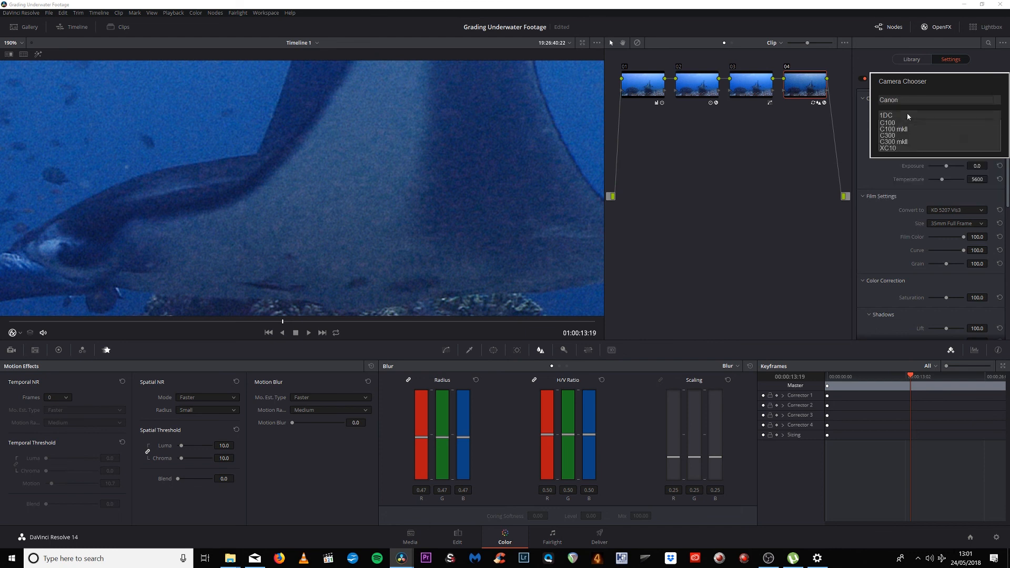
{"action": "left_click", "coordinate": [893, 149]}
{"action": "left_click", "coordinate": [892, 132]}
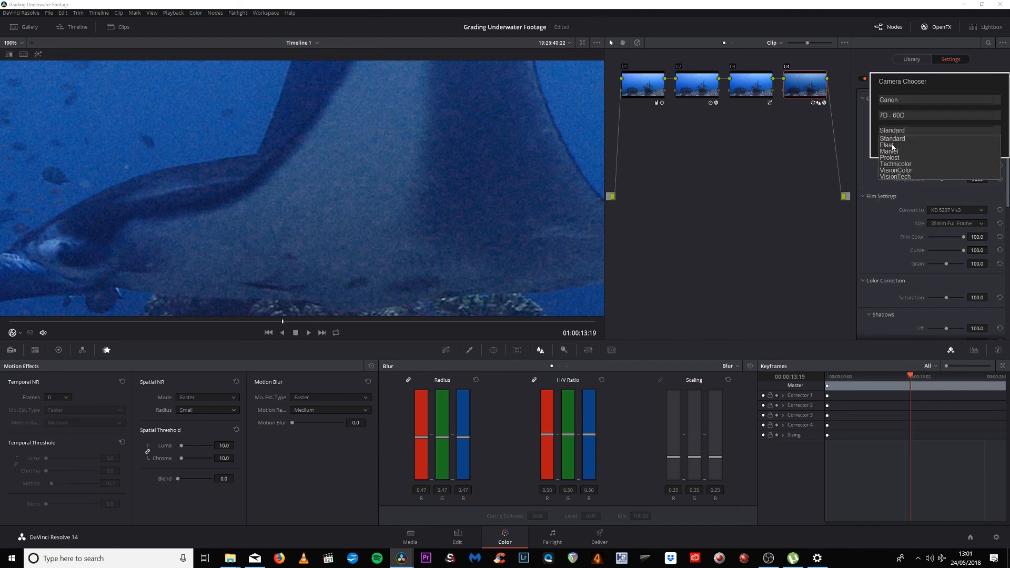
{"action": "left_click", "coordinate": [892, 158]}
{"action": "left_click", "coordinate": [957, 147]}
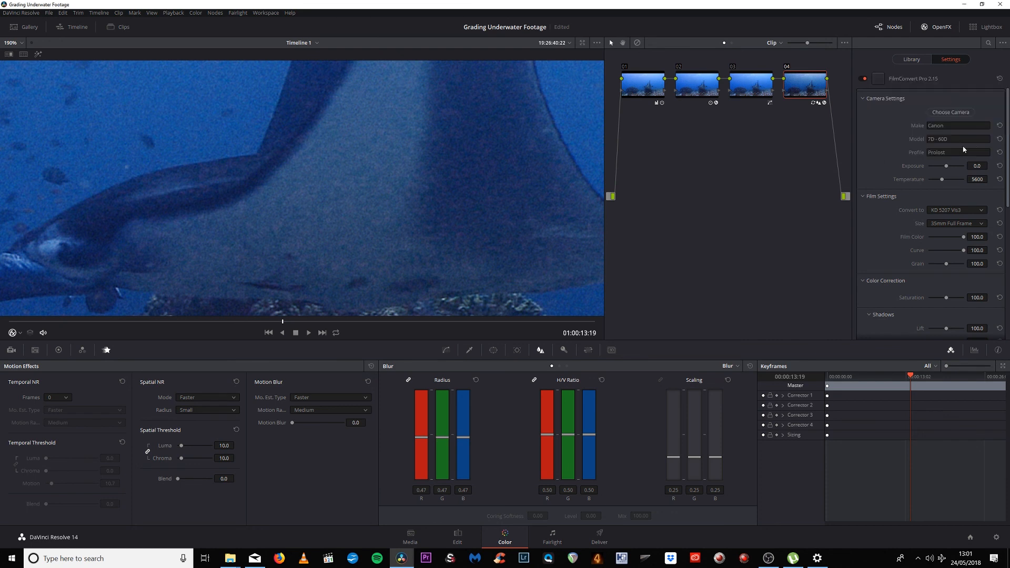
Set FilmConvert's Film Color to 0 and its Grain to 30, trying 25 for the grain first
{"action": "left_click", "coordinate": [976, 240]}
{"action": "type", "text": "0"}
{"action": "key", "text": "Return"}
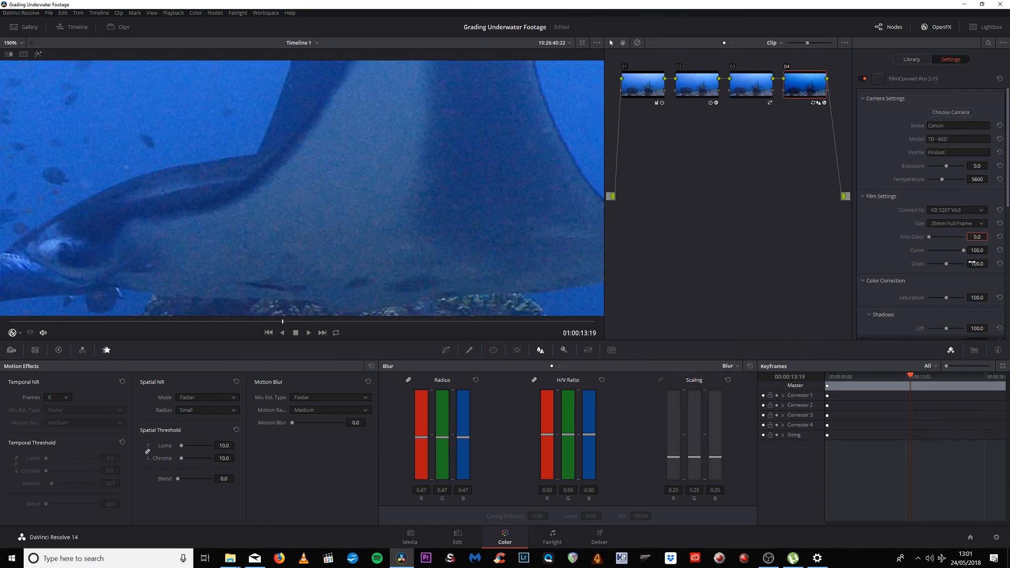
{"action": "left_click", "coordinate": [976, 265]}
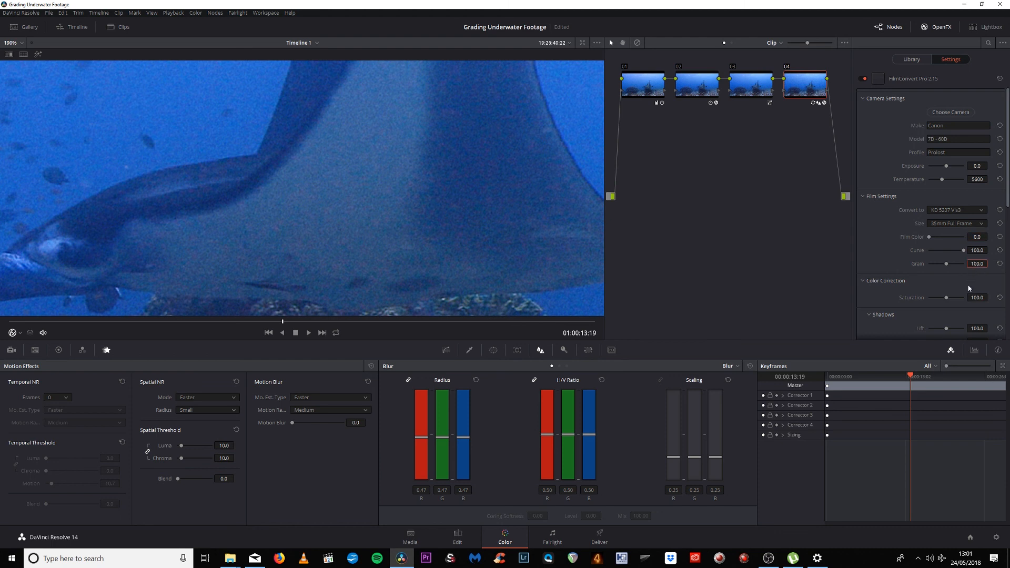
{"action": "type", "text": "25"}
{"action": "key", "text": "Return"}
{"action": "left_click", "coordinate": [977, 264]}
{"action": "type", "text": "30"}
{"action": "key", "text": "Return"}
View the whole manta ray frame and compare it with the grade bypassed and enabled
{"action": "scroll", "coordinate": [384, 220], "scroll_direction": "down", "scroll_amount": 5}
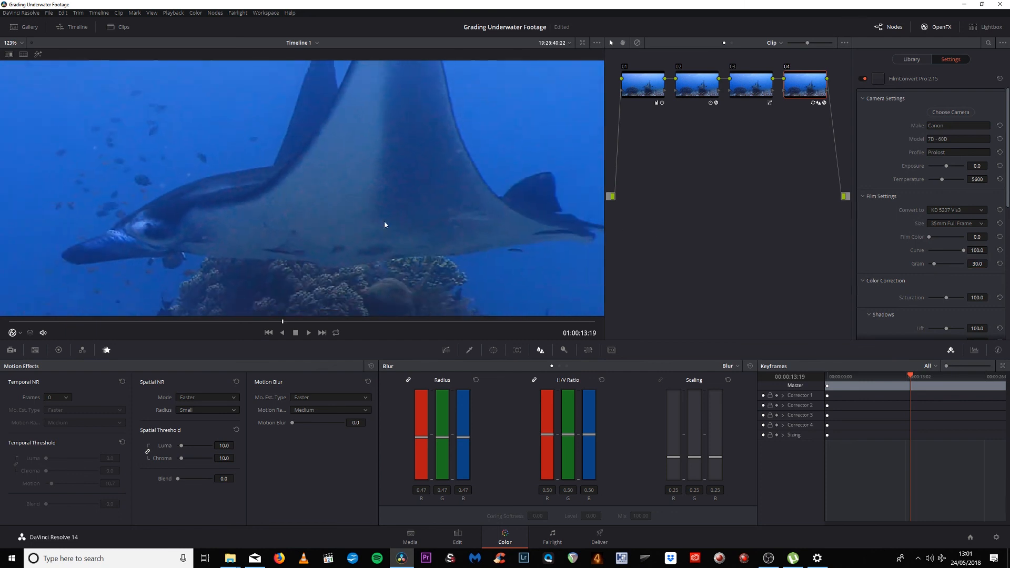
{"action": "scroll", "coordinate": [378, 221], "scroll_direction": "down", "scroll_amount": 1}
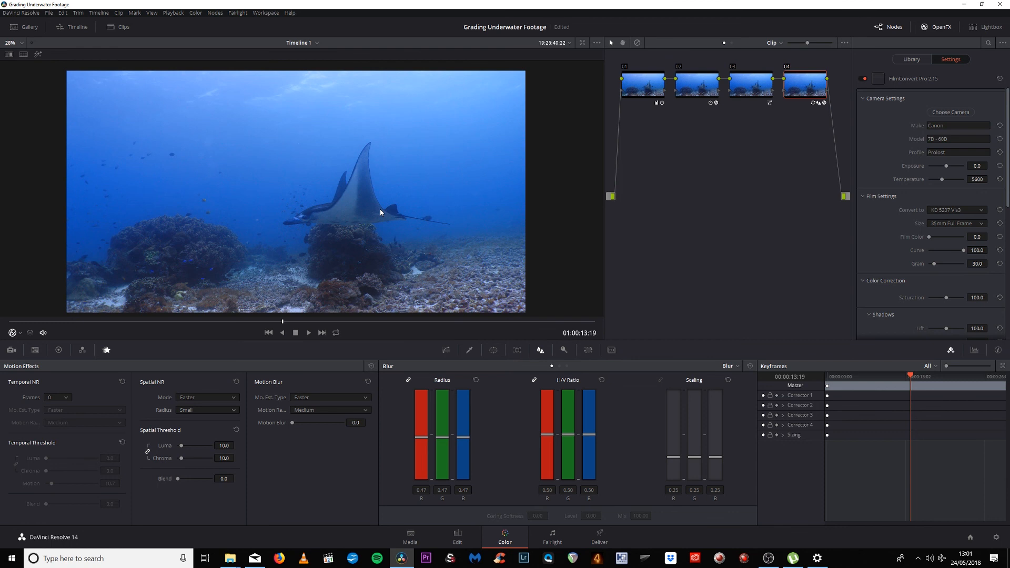
{"action": "key", "text": "shift+d"}
{"action": "key", "text": "shift+d"}
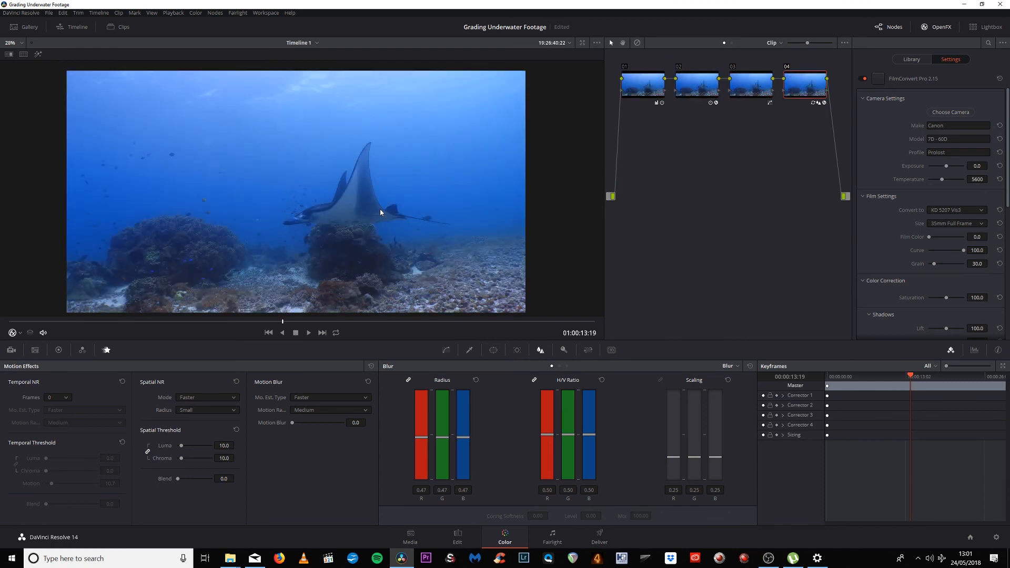